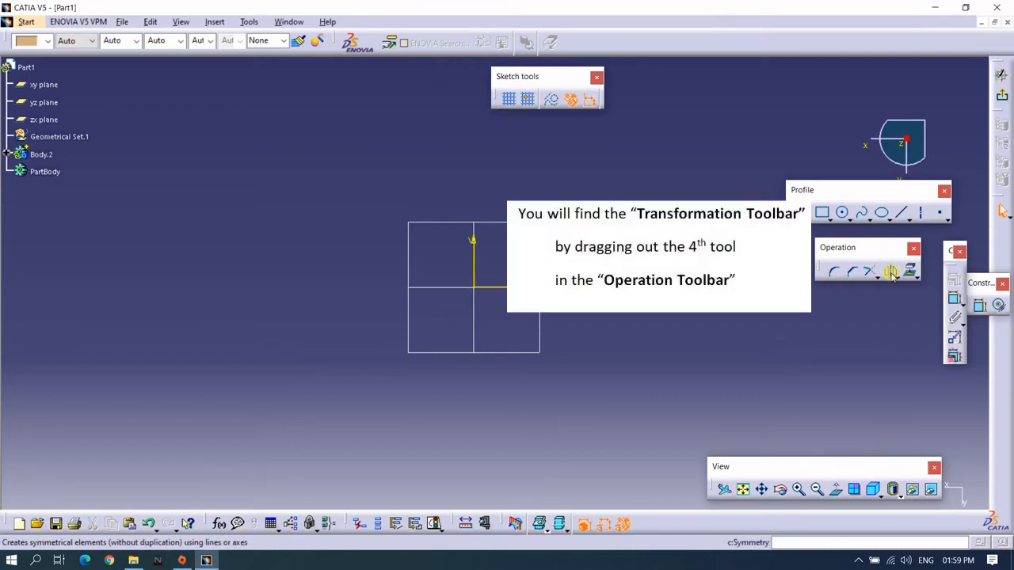
Detach the Transformation tools from the Operation toolbar as a separate floating toolbar.
left_click(893, 270)
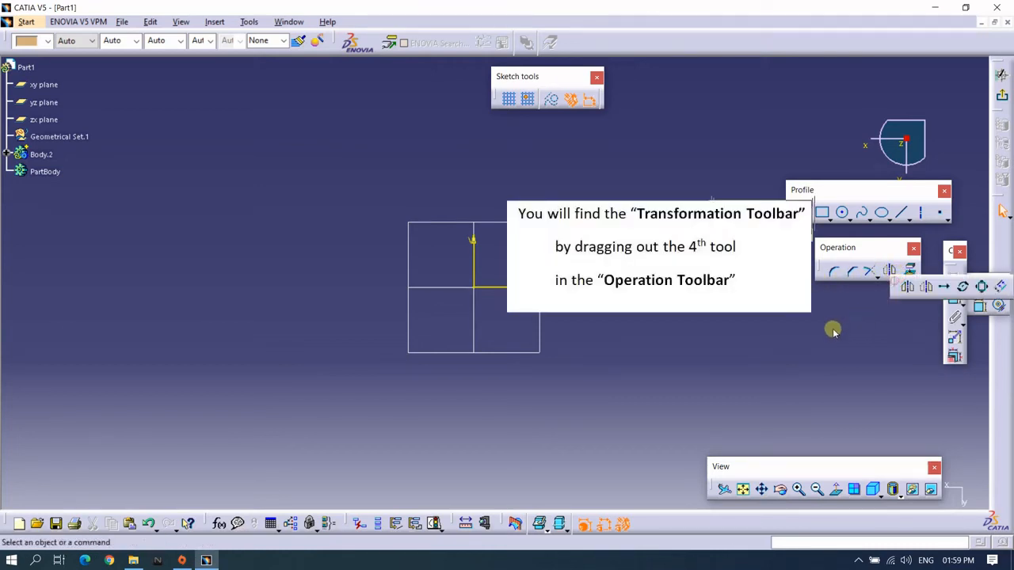
left_click_drag(896, 287, 819, 323)
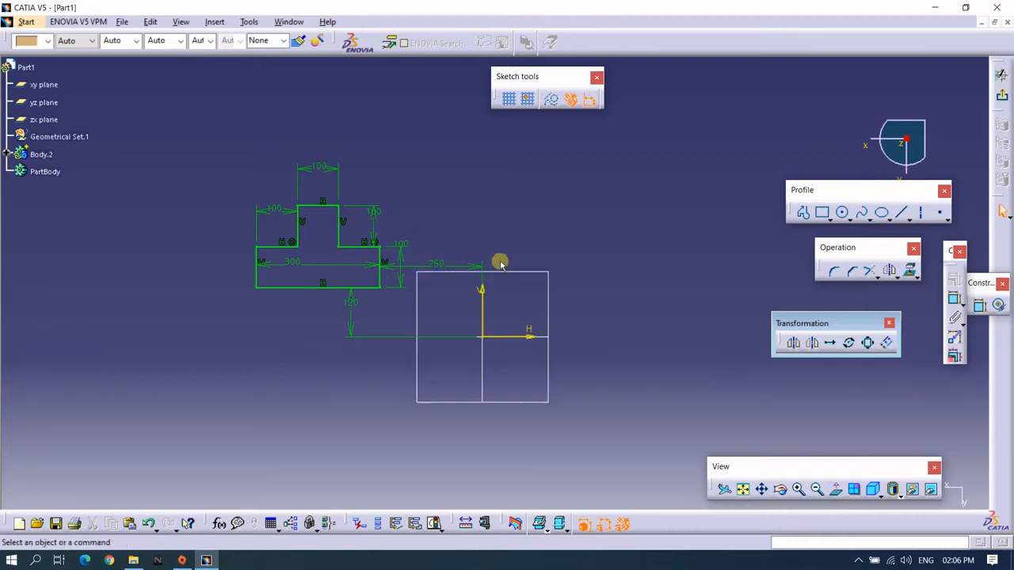
Select the whole inverted-T profile first, and mirror it about the sketch's vertical axis.
middle_click_drag(554, 185, 577, 213)
mouse_move(560, 208)
middle_mouse_down()
mouse_move(536, 177)
mouse_move(562, 203)
middle_mouse_up()
left_click(538, 185)
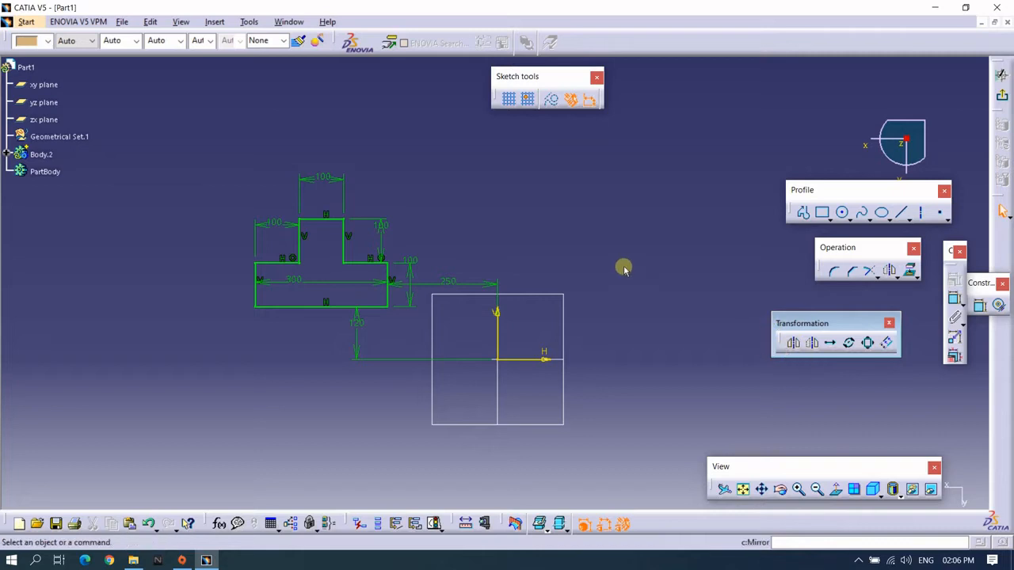
left_click_drag(195, 157, 433, 353)
left_click(460, 213)
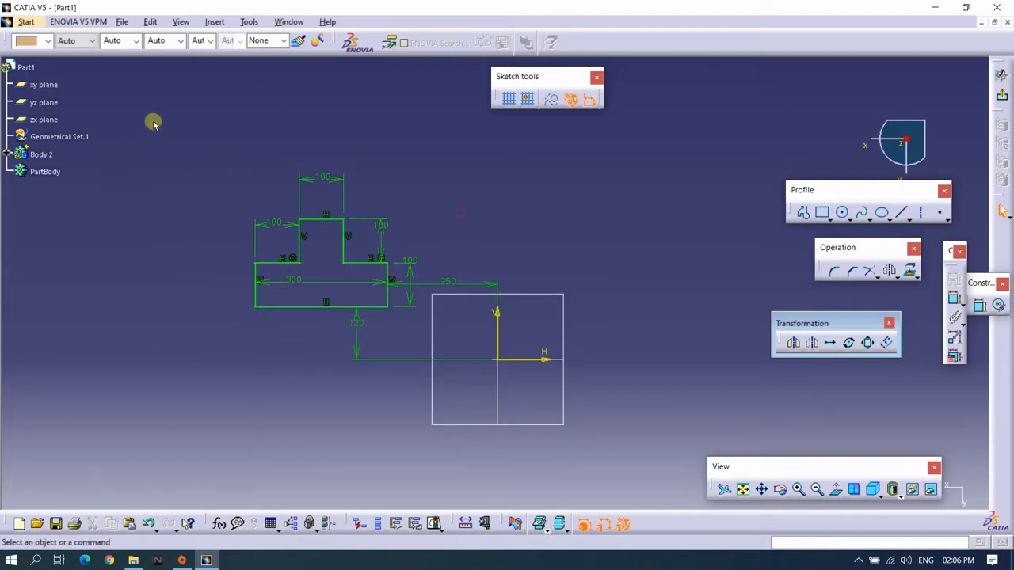
left_click_drag(180, 119, 411, 367)
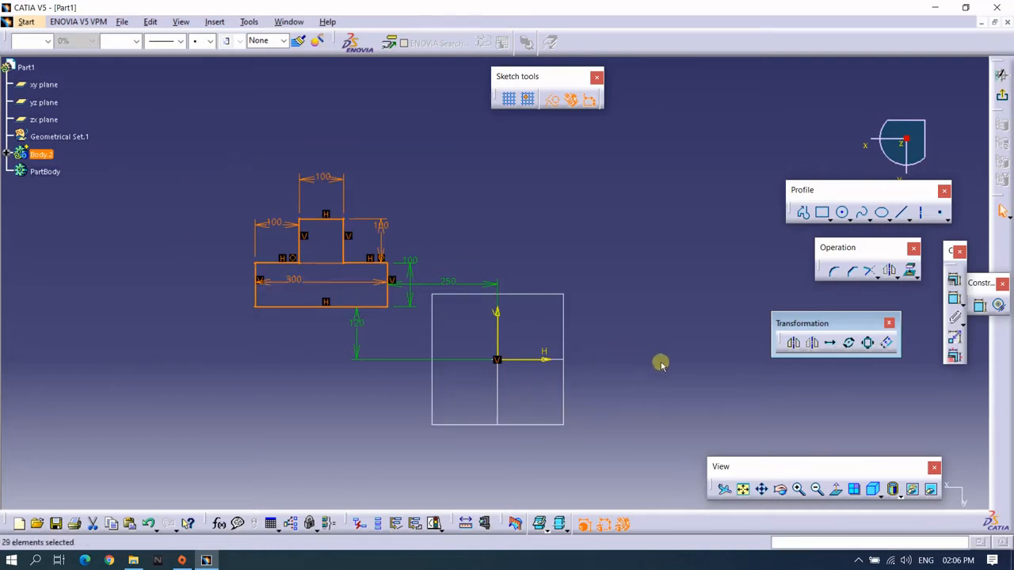
left_click(793, 344)
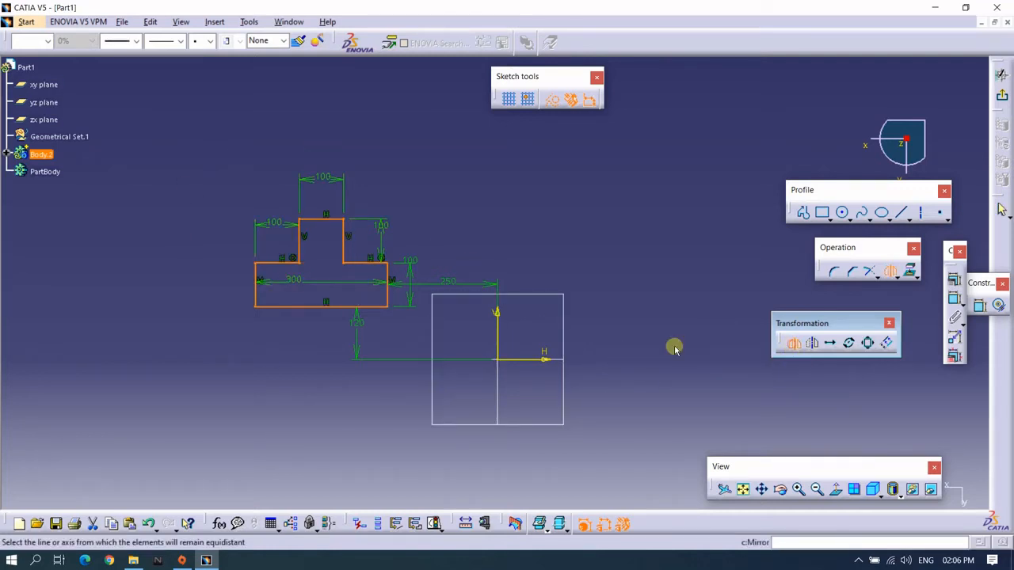
left_click(499, 331)
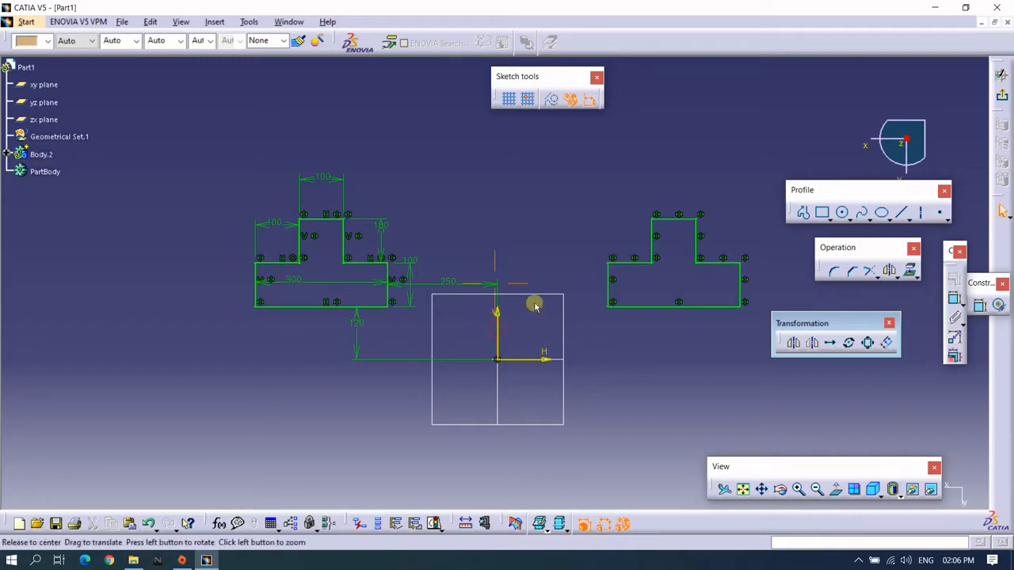
mouse_move(533, 301)
middle_mouse_down()
mouse_move(468, 323)
mouse_move(465, 275)
middle_mouse_up()
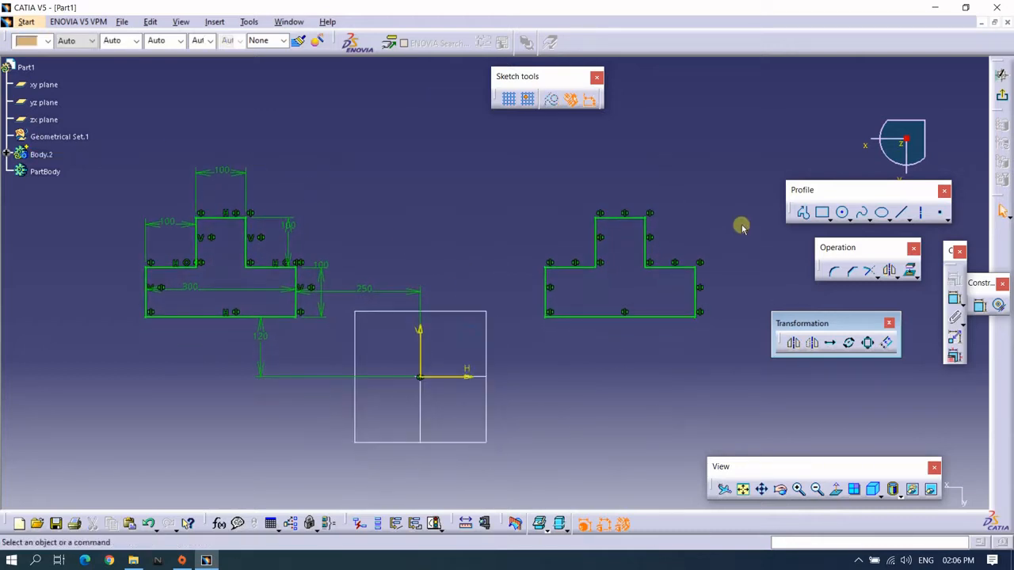
Delete the mirrored copy of the inverted-T profile, keeping the dimensioned original.
left_click_drag(530, 183, 729, 391)
left_click(697, 366)
mouse_move(545, 203)
middle_mouse_down()
mouse_move(579, 234)
mouse_move(520, 233)
middle_mouse_up()
left_click_drag(513, 175, 708, 366)
key("Delete")
mouse_move(625, 266)
middle_mouse_down()
mouse_move(599, 265)
mouse_move(579, 292)
mouse_move(606, 258)
middle_mouse_up()
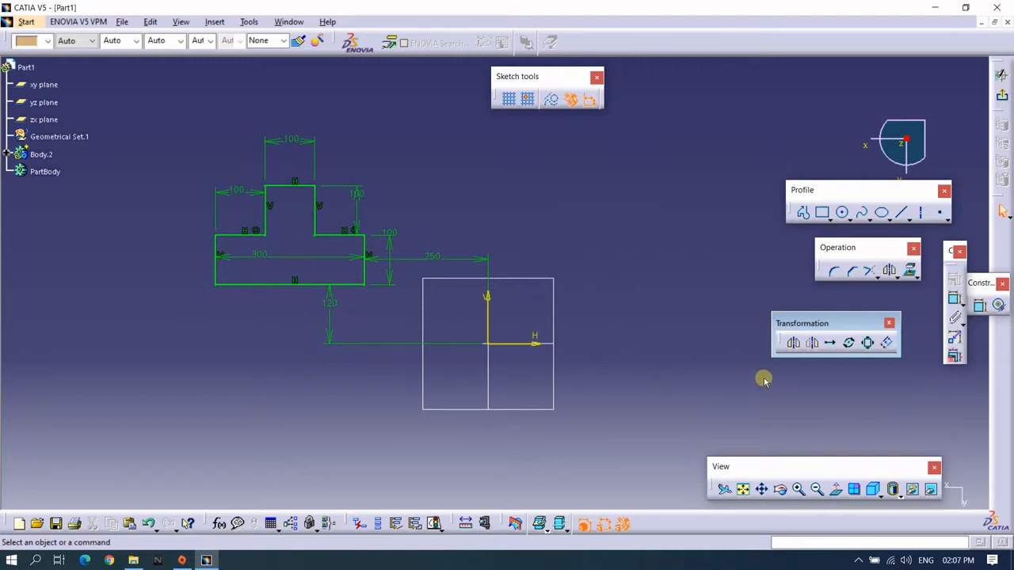
Start the Mirror command before selecting, and mirror the inverted-T profile about the sketch's vertical axis.
left_click(795, 343)
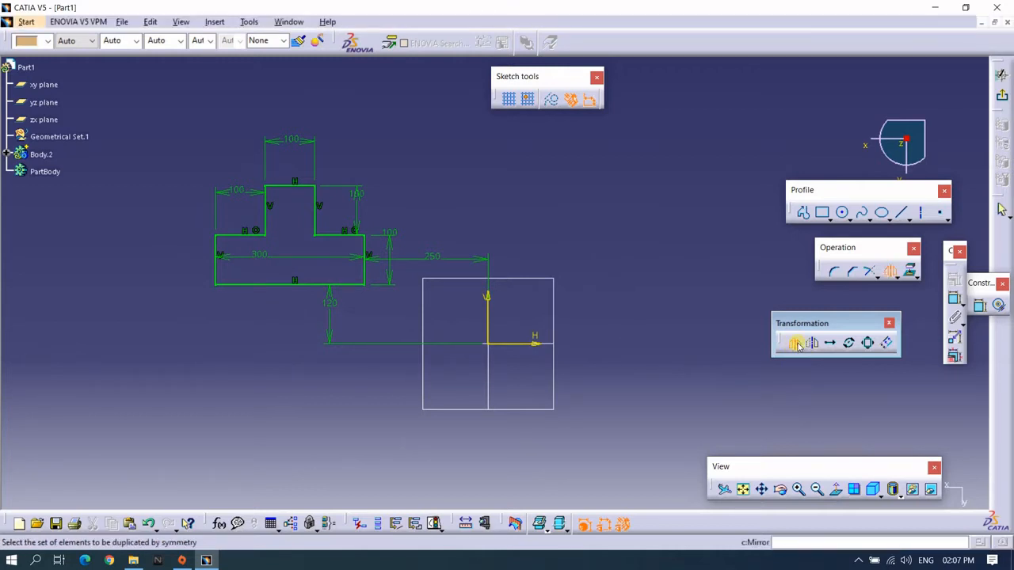
mouse_move(158, 111)
left_mouse_down()
mouse_move(384, 294)
mouse_move(428, 349)
left_mouse_up()
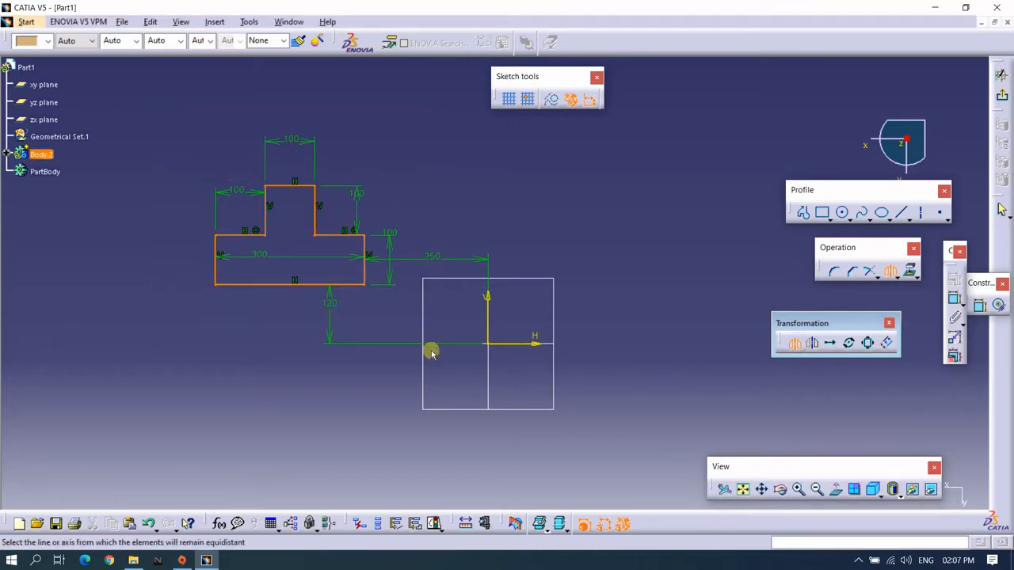
left_click(487, 313)
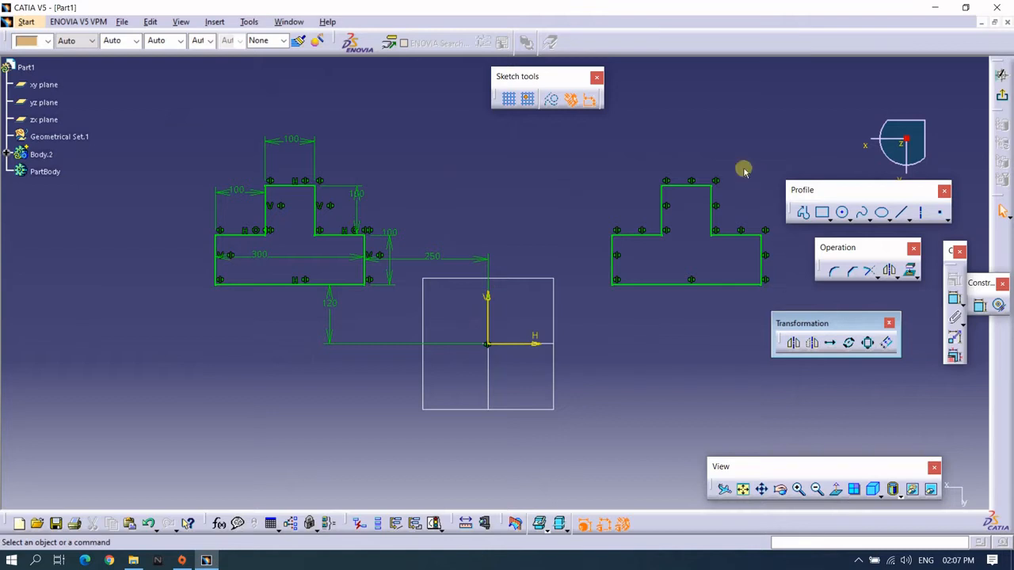
mouse_move(597, 187)
middle_mouse_down()
mouse_move(586, 221)
mouse_move(543, 158)
mouse_move(551, 214)
mouse_move(541, 193)
mouse_move(550, 194)
middle_mouse_up()
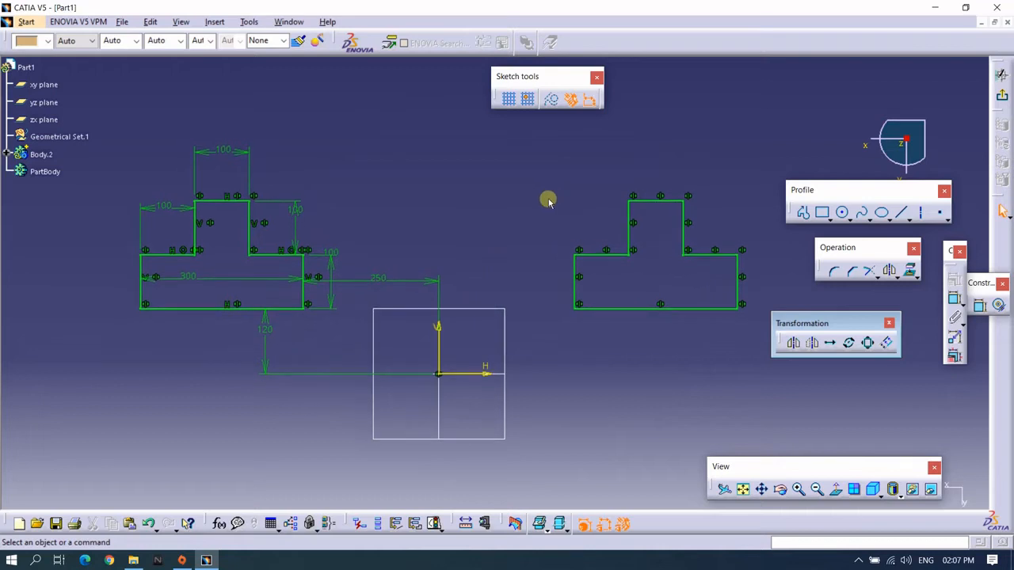
middle_click(541, 210)
middle_click(542, 211)
middle_click(542, 211)
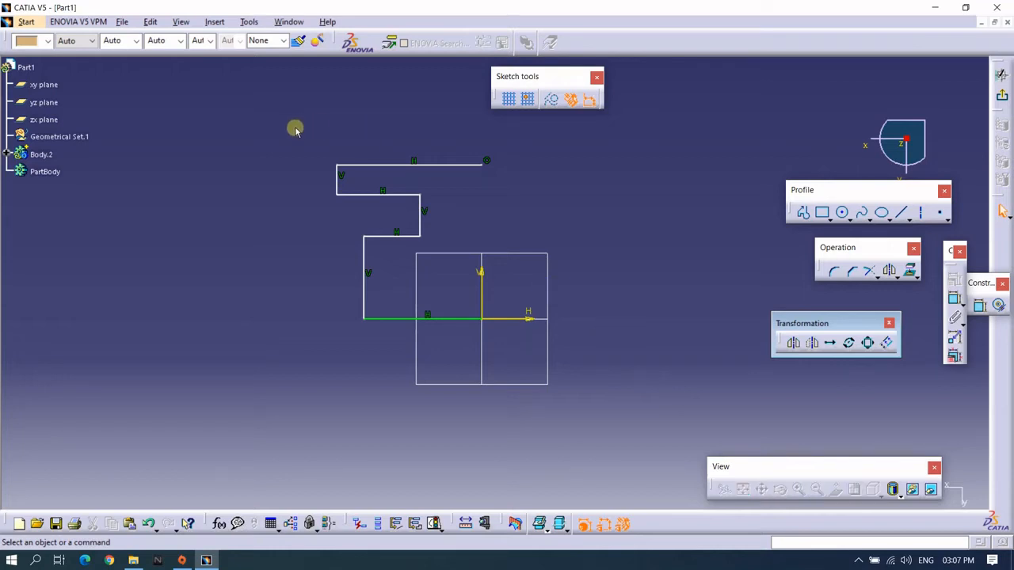
Mirror all lines of the open stepped half-profile about the sketch's vertical axis to complete the symmetric outline.
left_click_drag(294, 127, 494, 372)
left_click(561, 211)
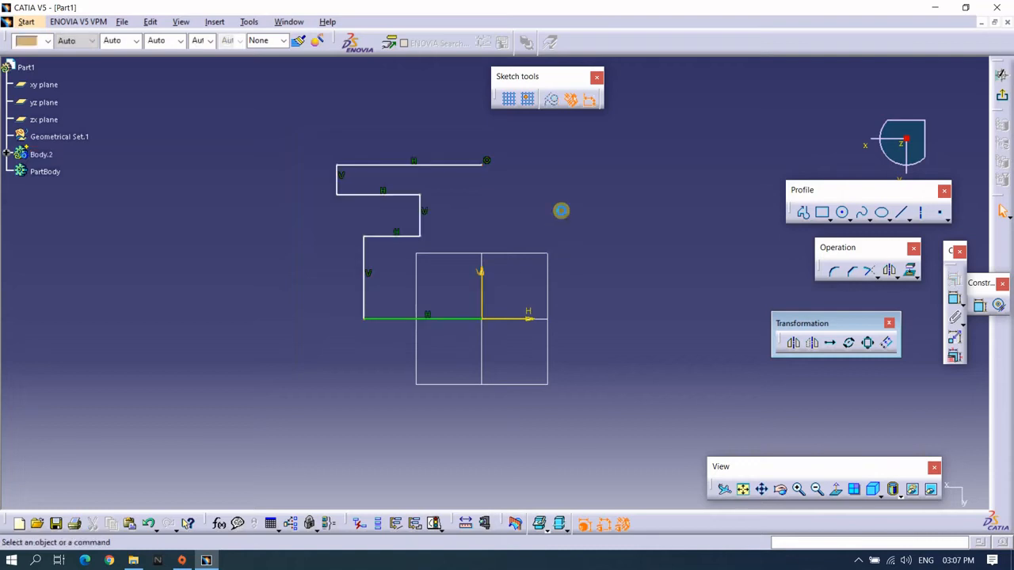
mouse_move(509, 212)
middle_mouse_down()
mouse_move(510, 248)
mouse_move(515, 222)
middle_mouse_up()
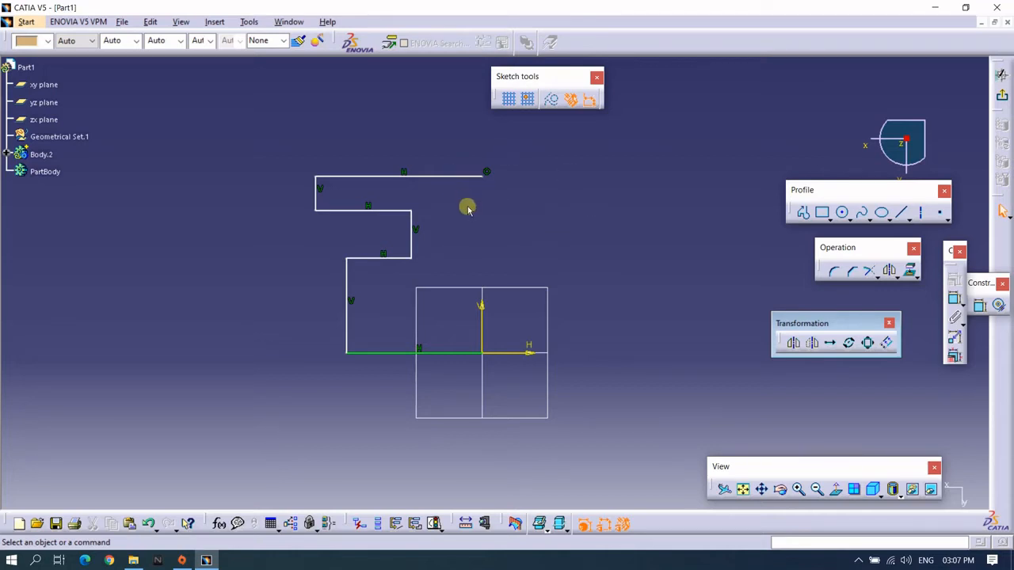
middle_click_drag(554, 211, 459, 219)
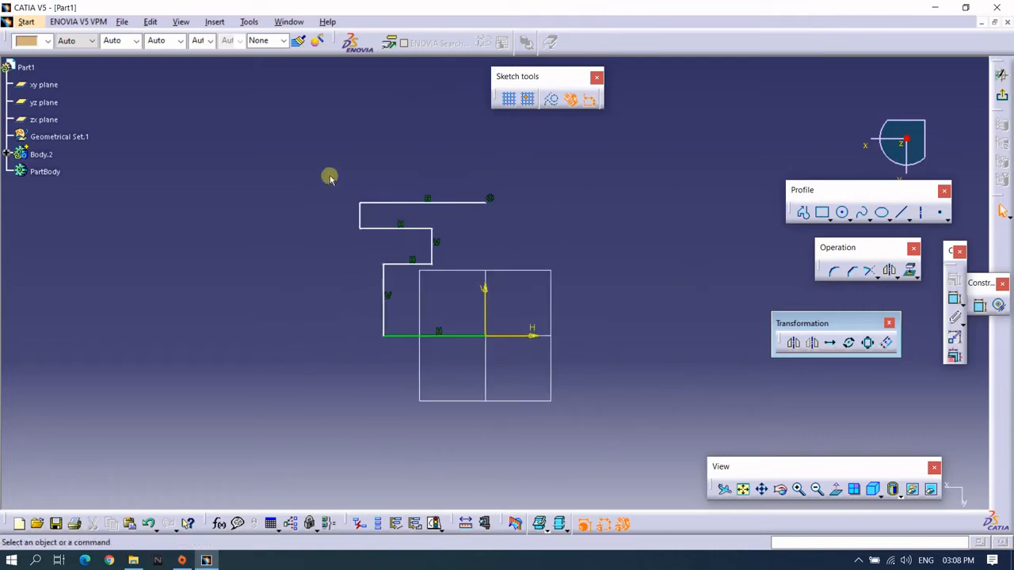
mouse_move(336, 168)
left_mouse_down()
mouse_move(418, 319)
mouse_move(482, 385)
left_mouse_up()
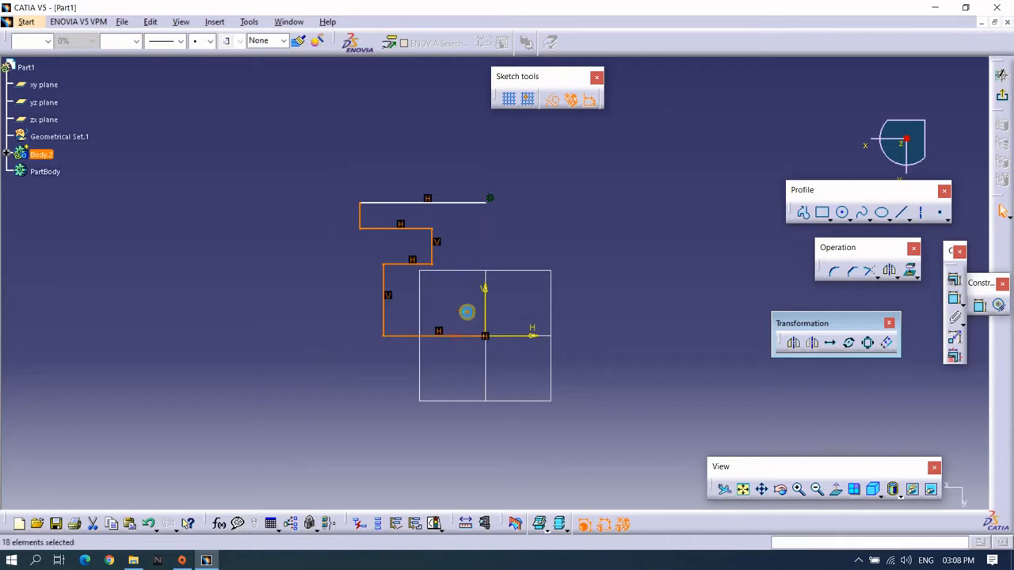
left_click(452, 202, "ctrl")
middle_click_drag(611, 345, 607, 331)
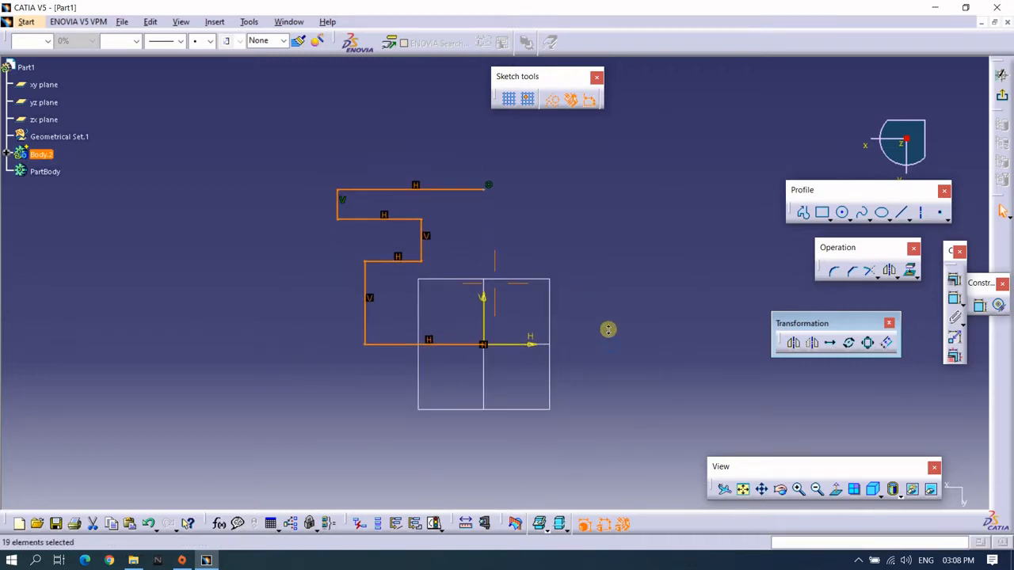
left_click(794, 346)
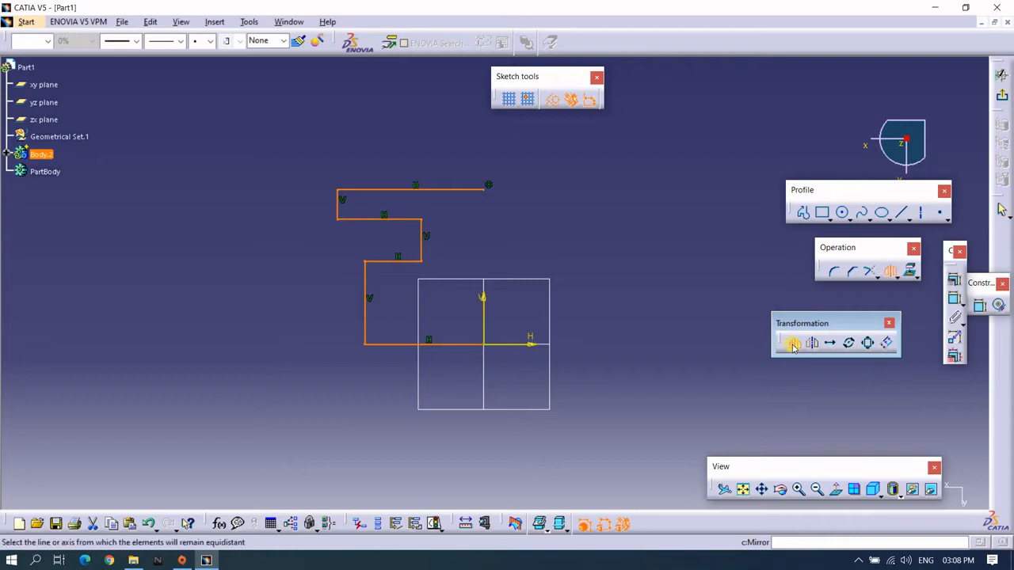
left_click(482, 309)
middle_click_drag(525, 256, 502, 269)
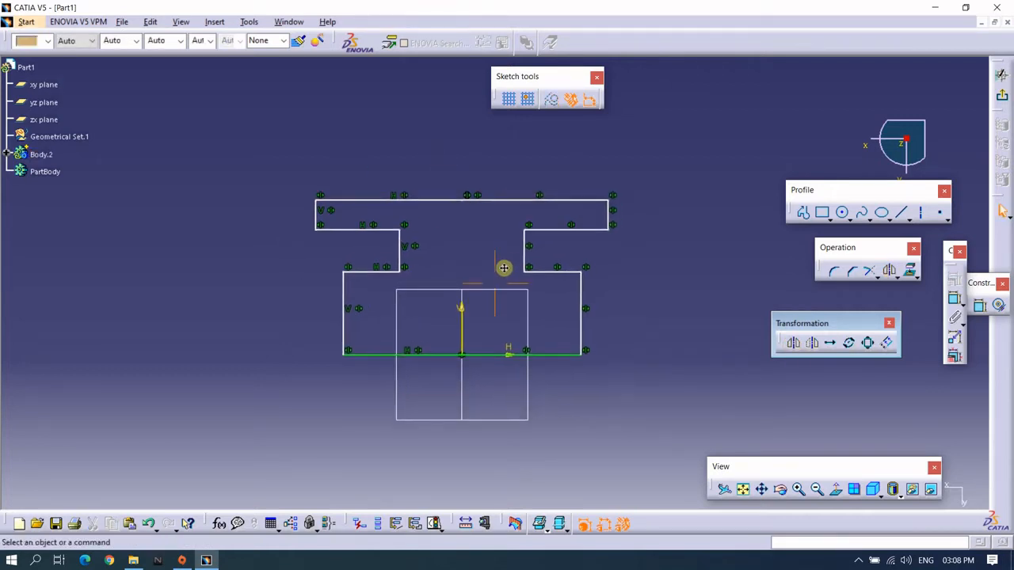
middle_click(506, 263)
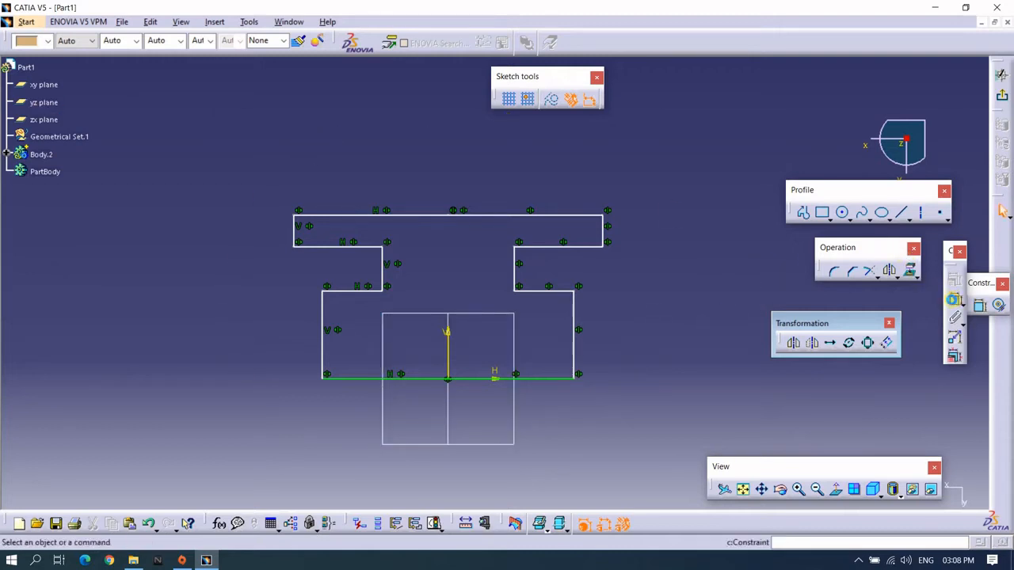
Dimension the base width between its outer vertical sides and the neck width between its two vertical edges.
left_click(323, 344)
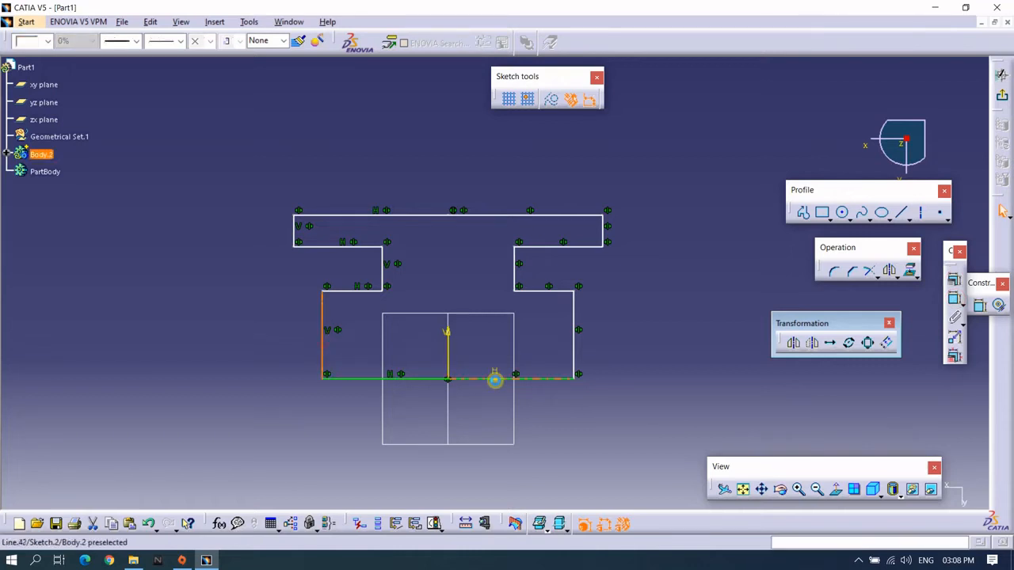
left_click(575, 341)
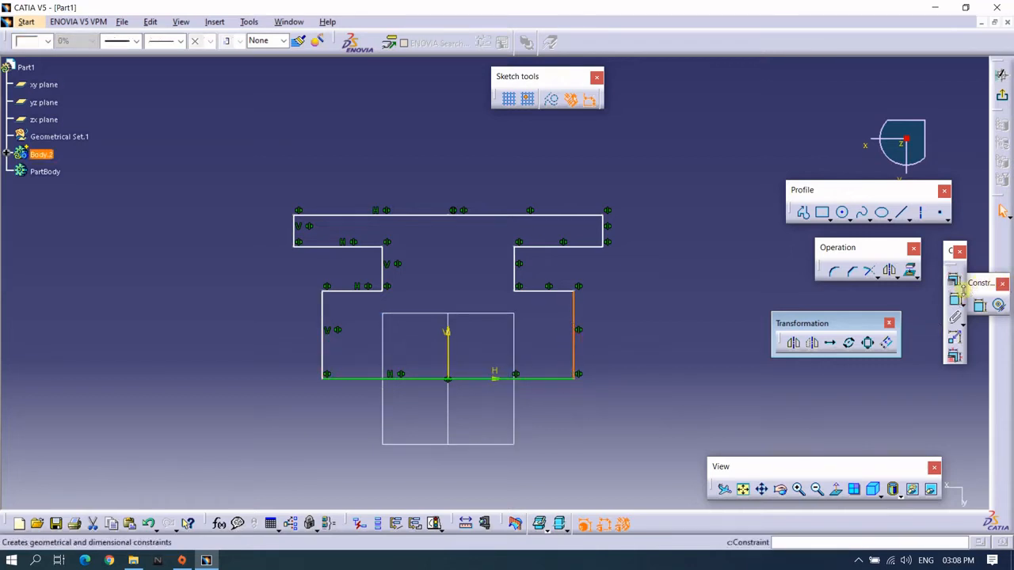
left_click(979, 305)
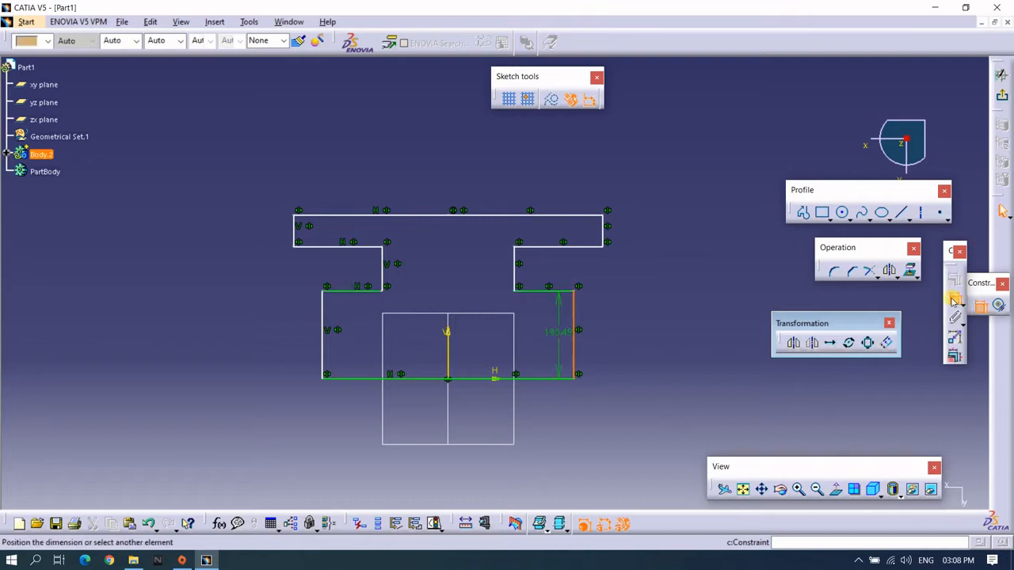
left_click(323, 331)
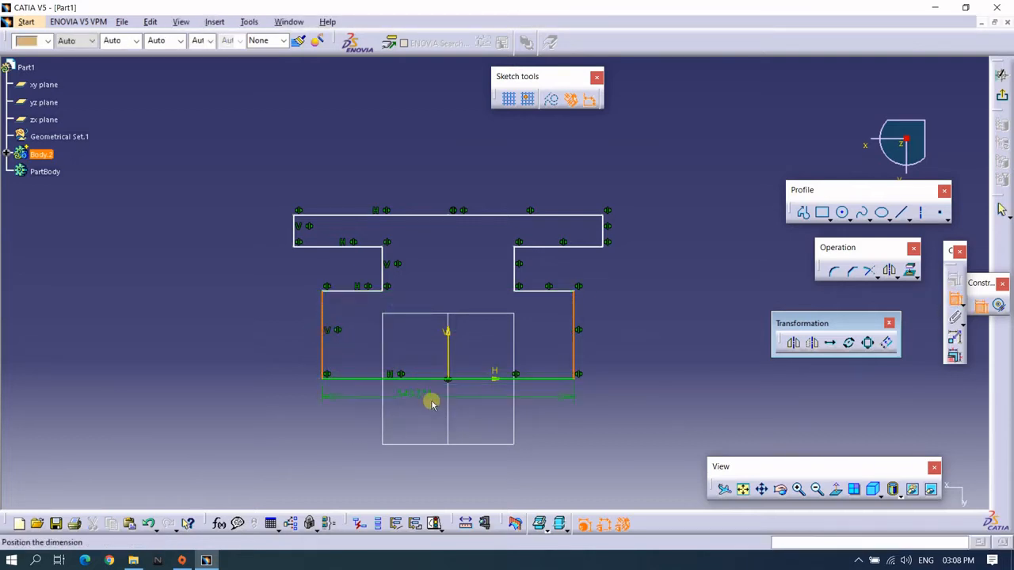
left_click(432, 402)
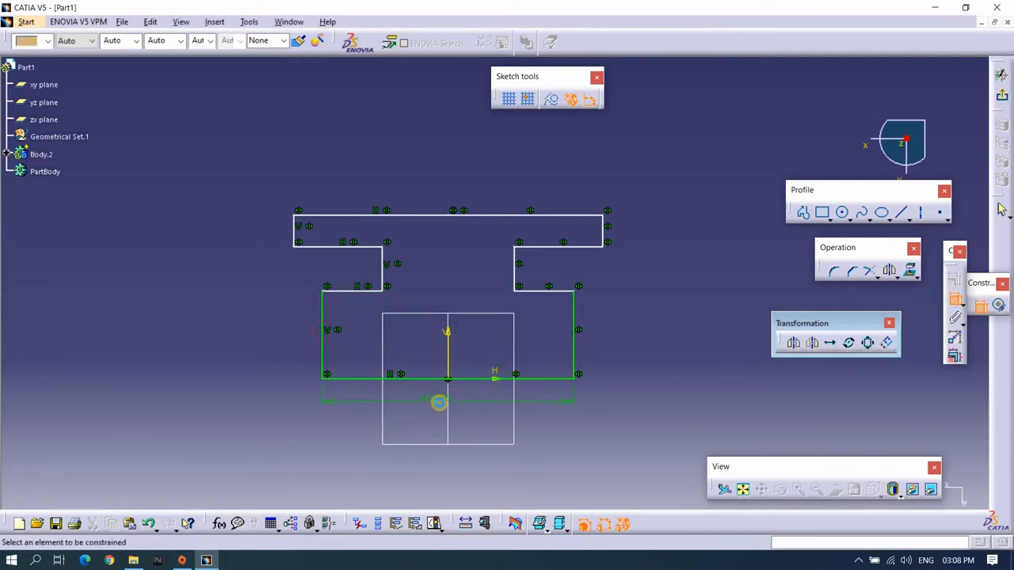
left_click(385, 274)
left_click(516, 275)
left_click(450, 268)
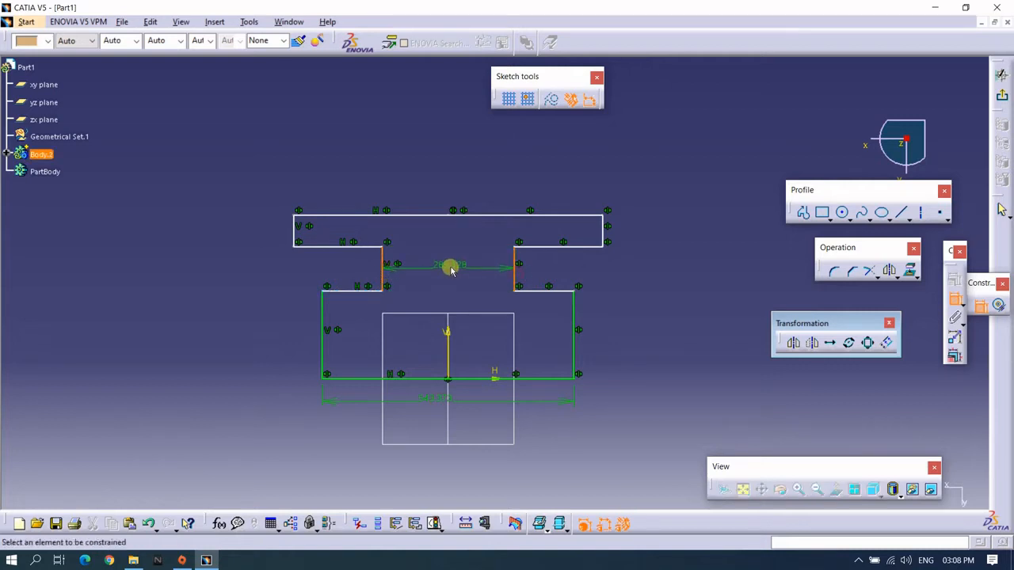
Set the profile's base width to 545 mm and its neck width to 285 mm.
double_click(434, 398)
type("5")
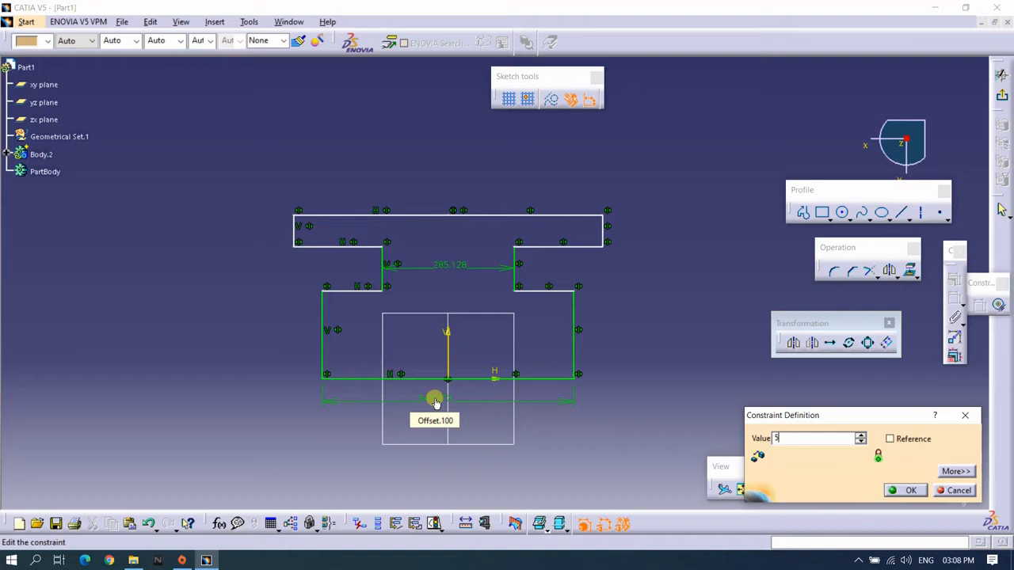
type("45mm")
key("Return")
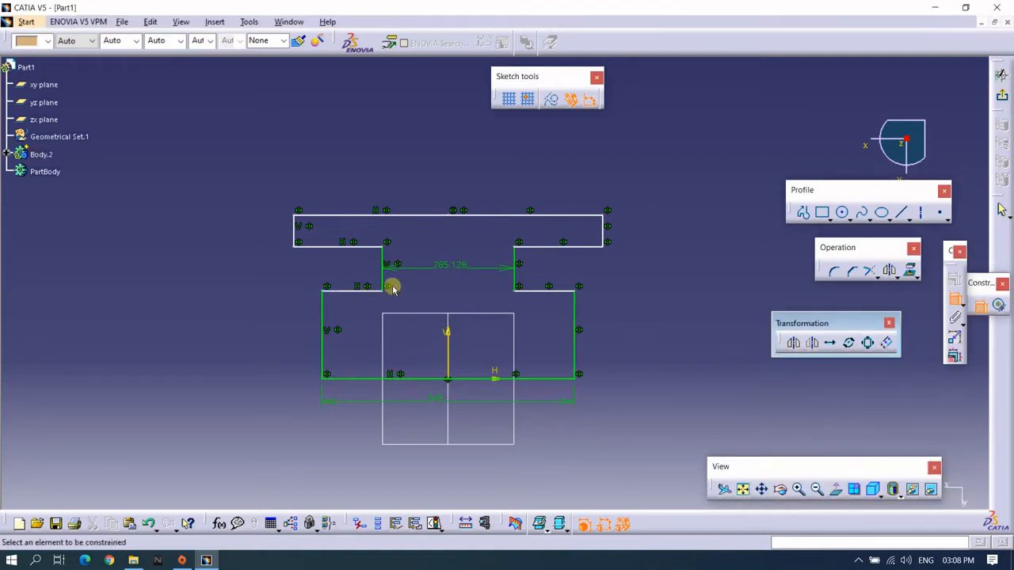
double_click(447, 265)
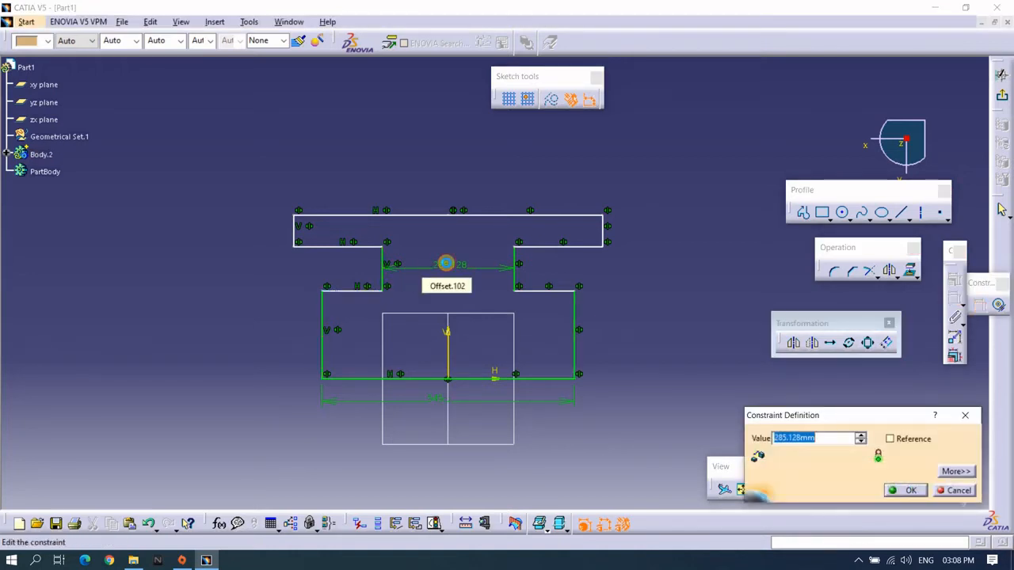
type("285")
key("Return")
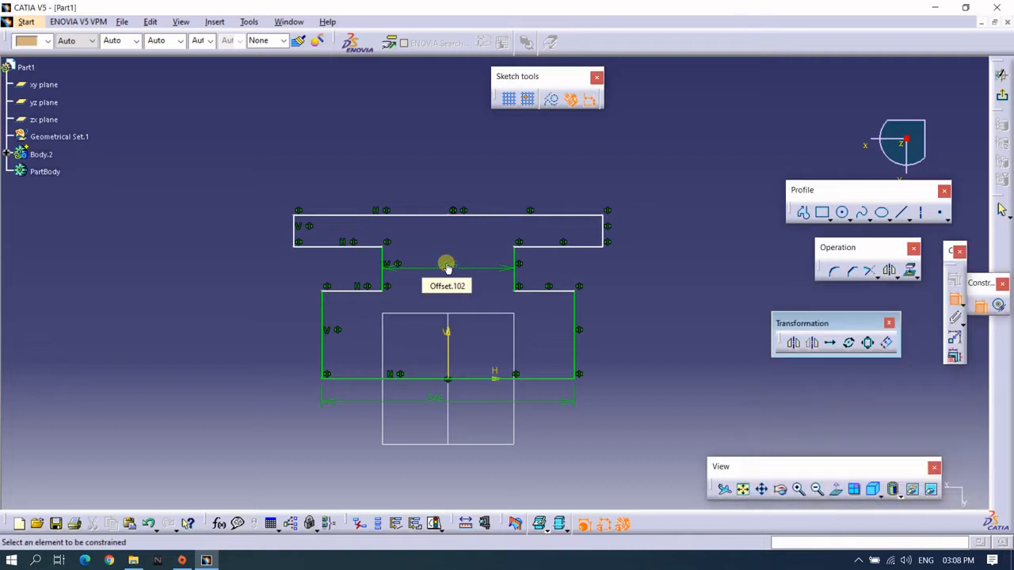
Dimension the base's height from the bottom line to the horizontal shoulder, and set it to 120 mm.
left_click(357, 292)
left_click(458, 379)
left_click(402, 315)
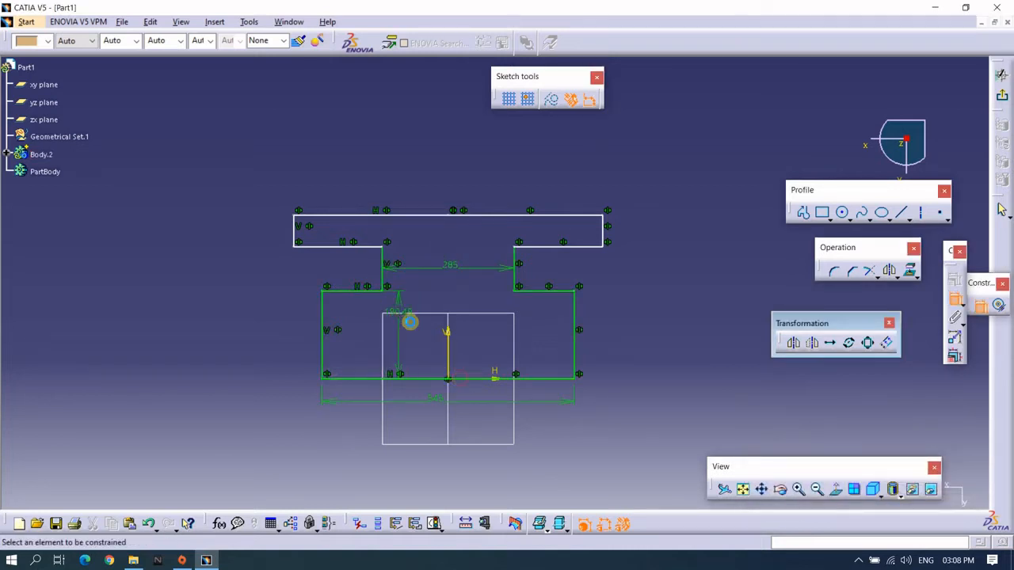
double_click(400, 310)
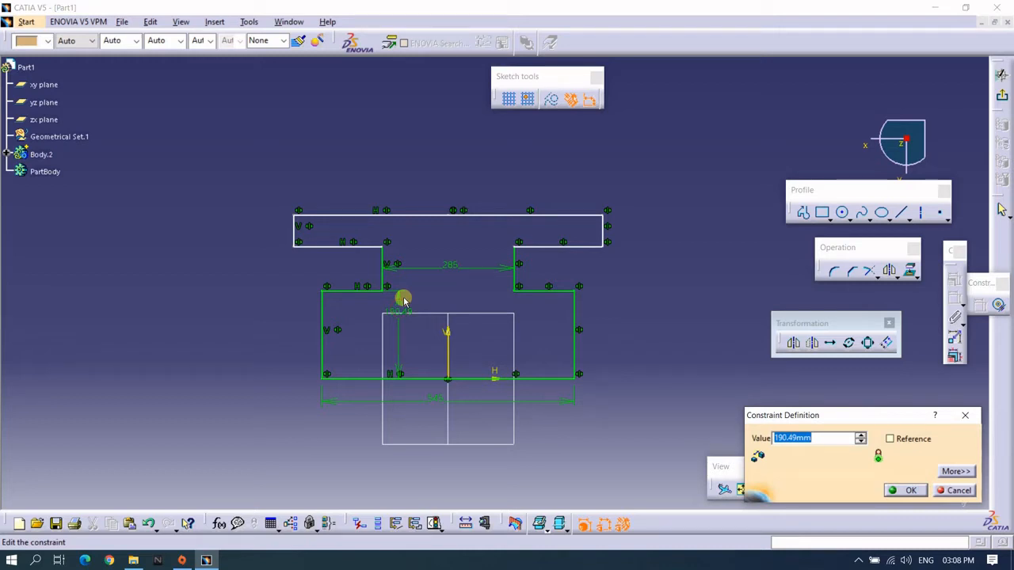
key("Return")
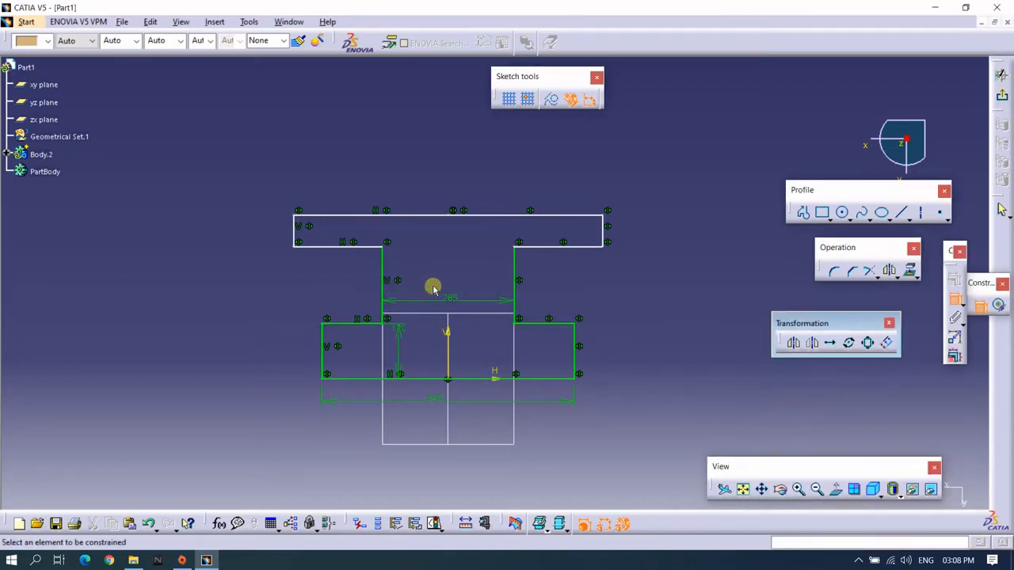
Dimension the neck's height between the base shoulder and the underside of the upper flange, and set it to 165 mm.
left_click(362, 246)
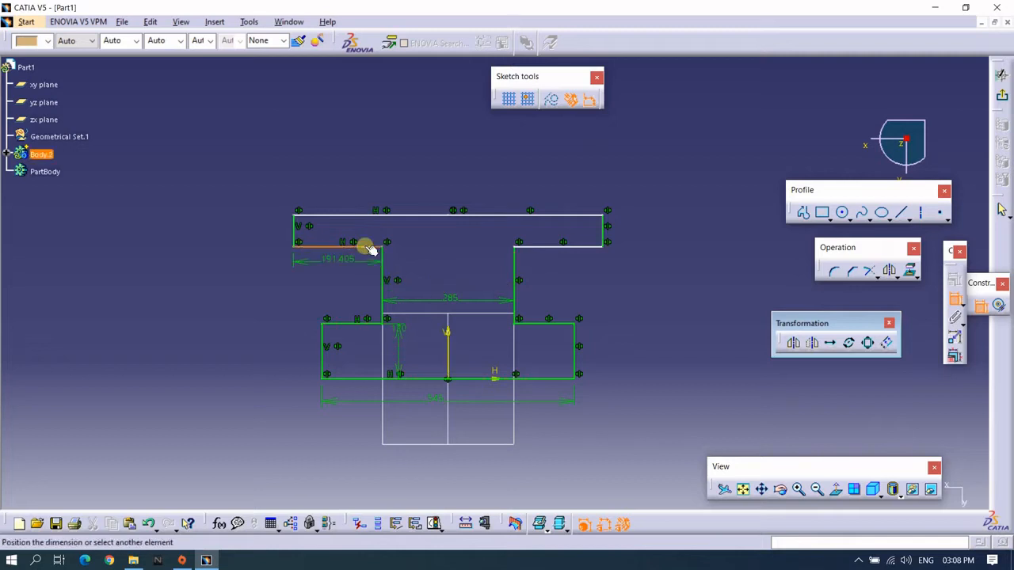
left_click(346, 321)
left_click(348, 283)
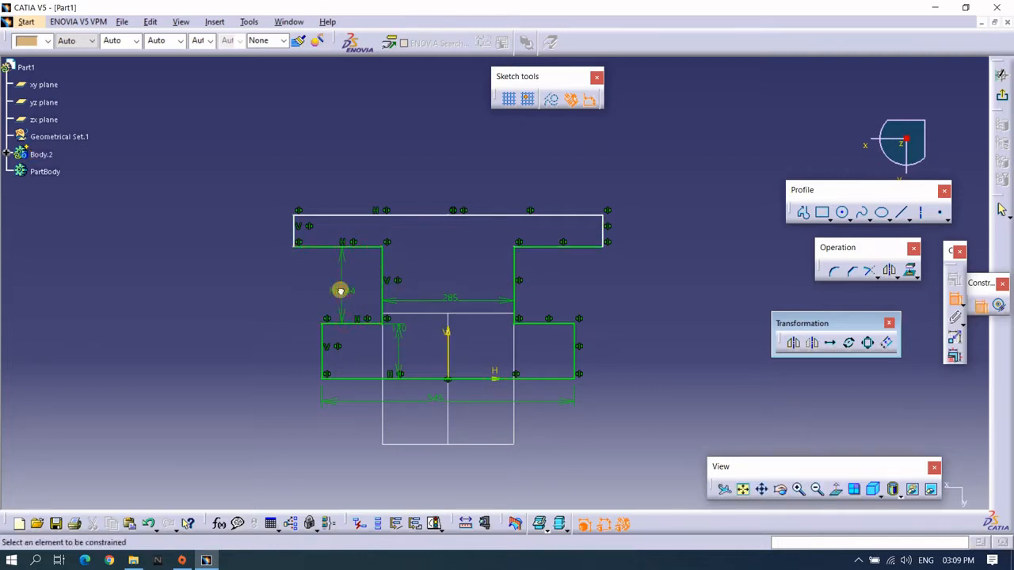
double_click(339, 290)
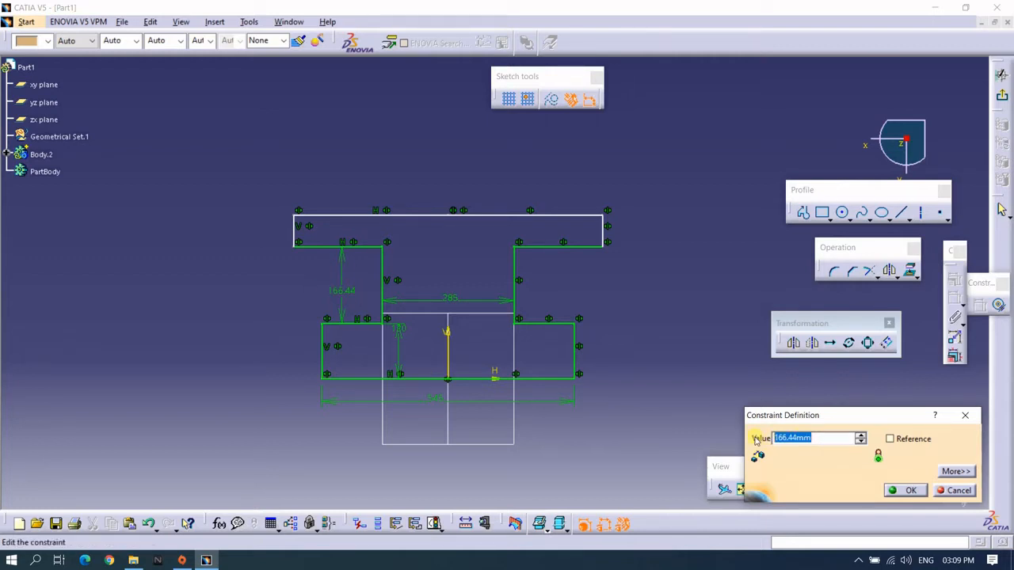
type("5")
key("Return")
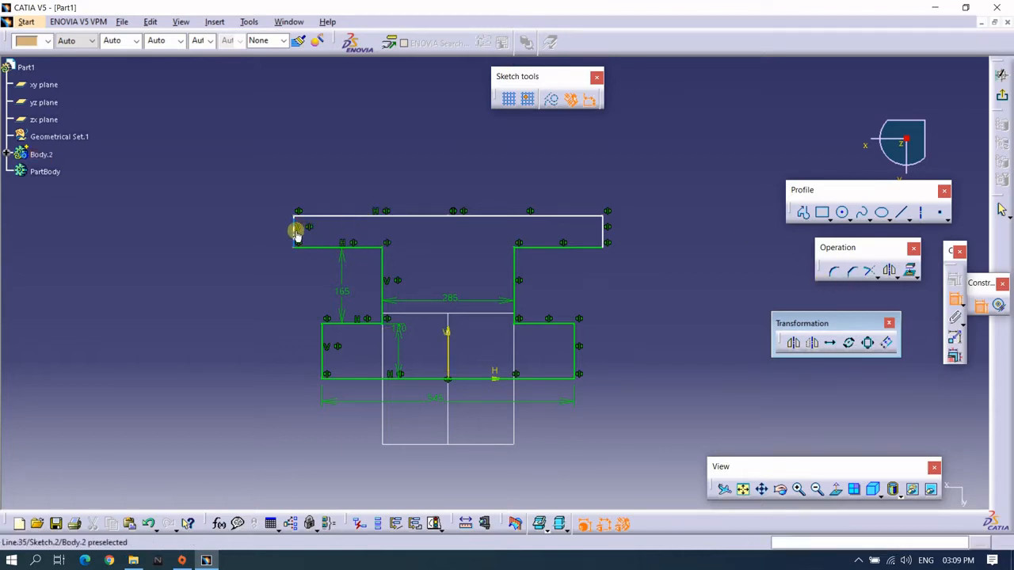
Dimension the upper flange's overall width between its outer vertical sides and its thickness between its horizontal edges.
left_click(299, 232)
left_click(603, 234)
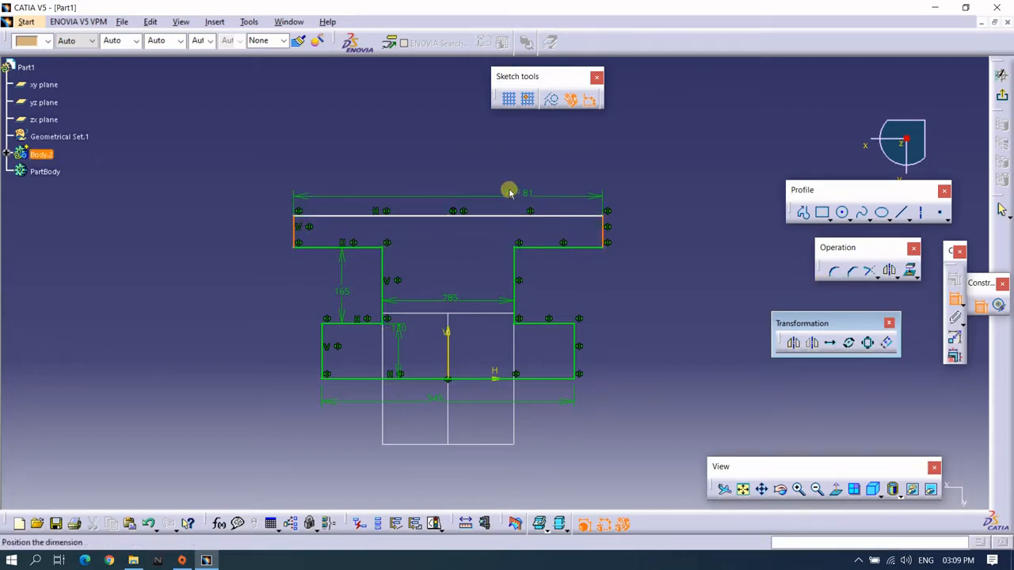
left_click(504, 161)
left_click(303, 217)
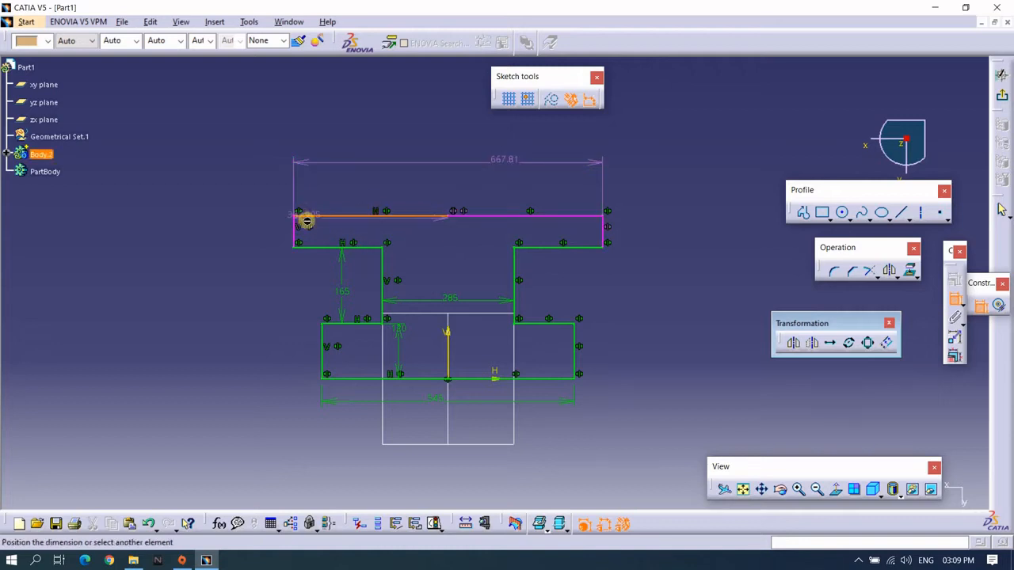
left_click(321, 246)
Set the upper flange's thickness to 65 mm and its overall width to 670 mm.
double_click(250, 228)
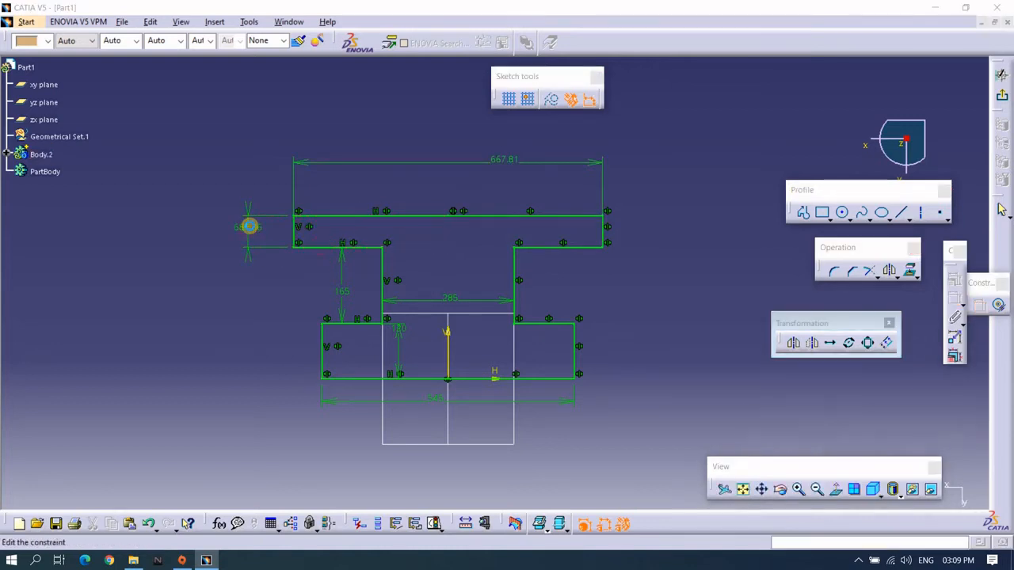
type("65mm")
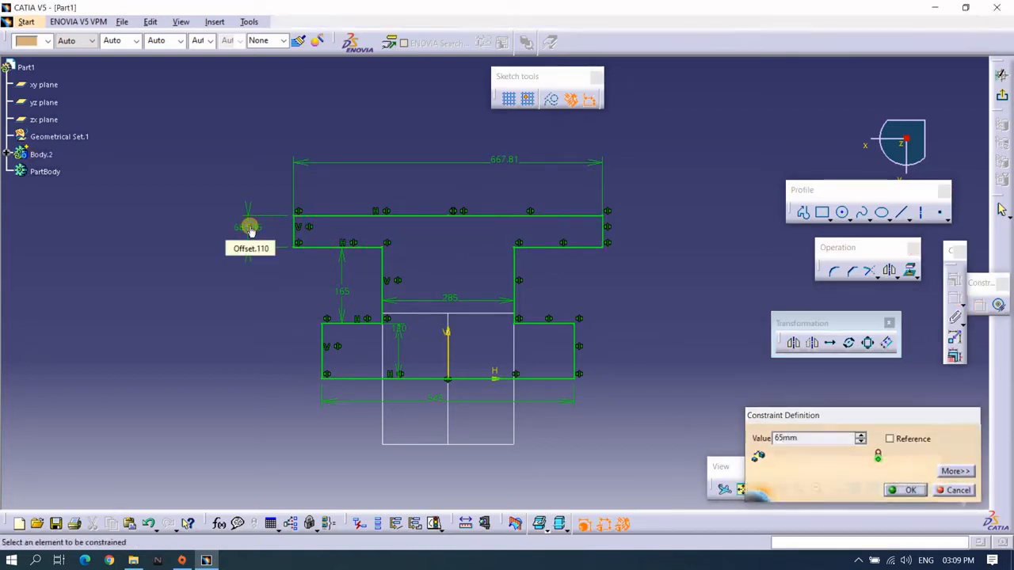
key("Return")
double_click(515, 162)
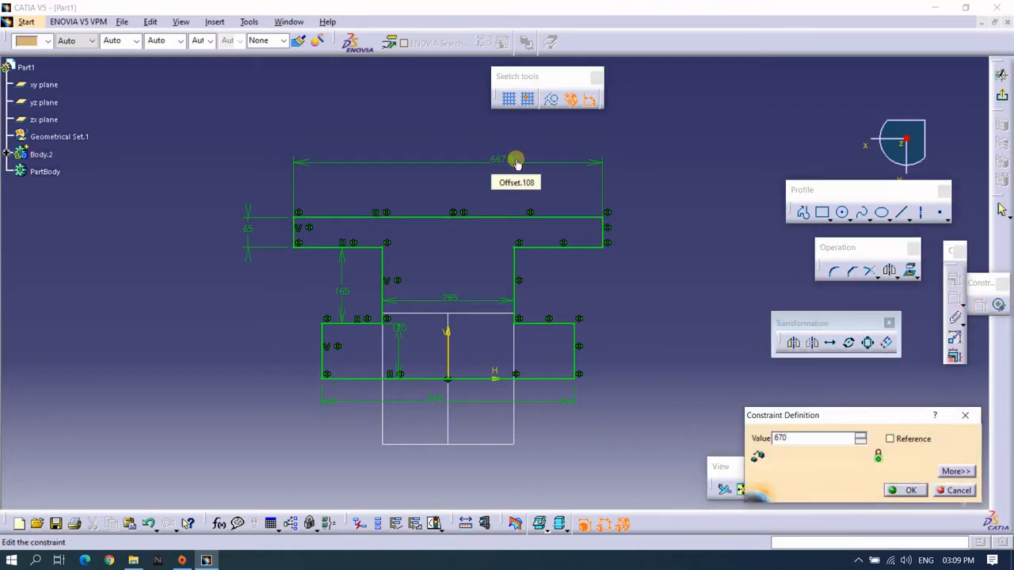
type("670")
key("Return")
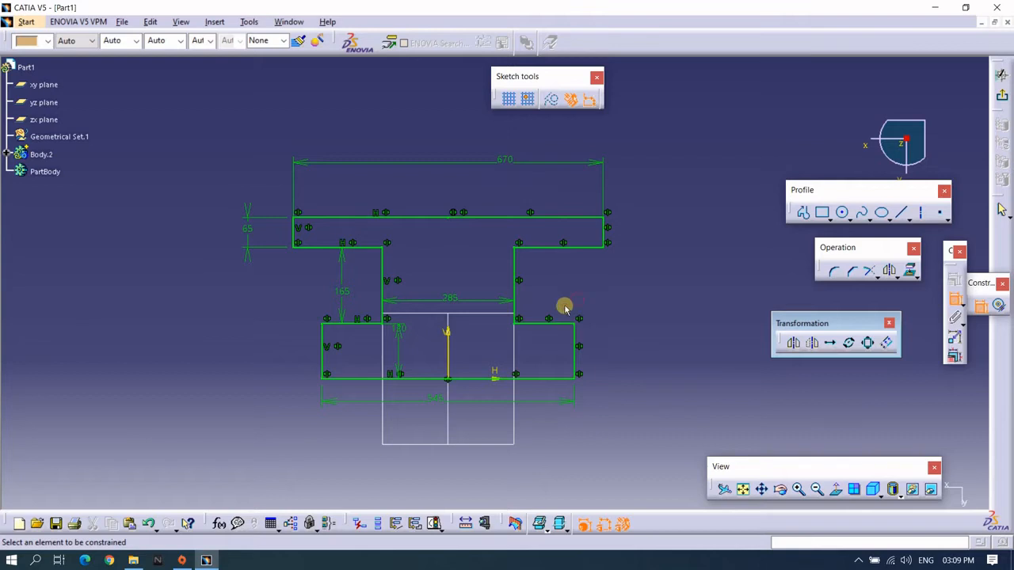
mouse_move(604, 328)
middle_mouse_down()
mouse_move(607, 308)
mouse_move(588, 360)
mouse_move(615, 314)
middle_mouse_up()
scroll(602, 344, "down", 1)
middle_click_drag(667, 271, 694, 286)
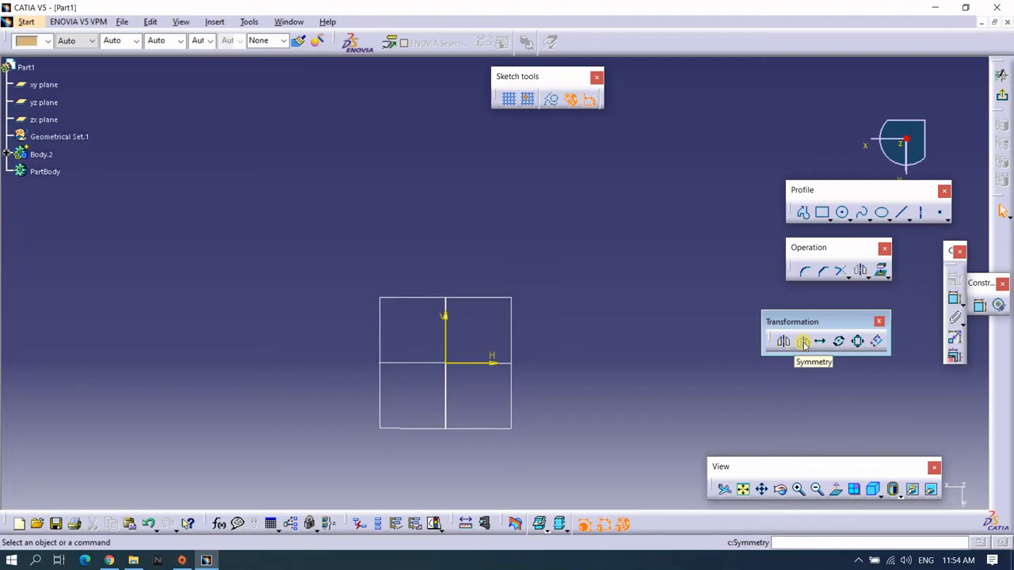
Draw two rectangles one above the other, left of the vertical axis, the lower one about 48 mm wide and 37 mm high.
left_click(822, 214)
left_click(322, 153)
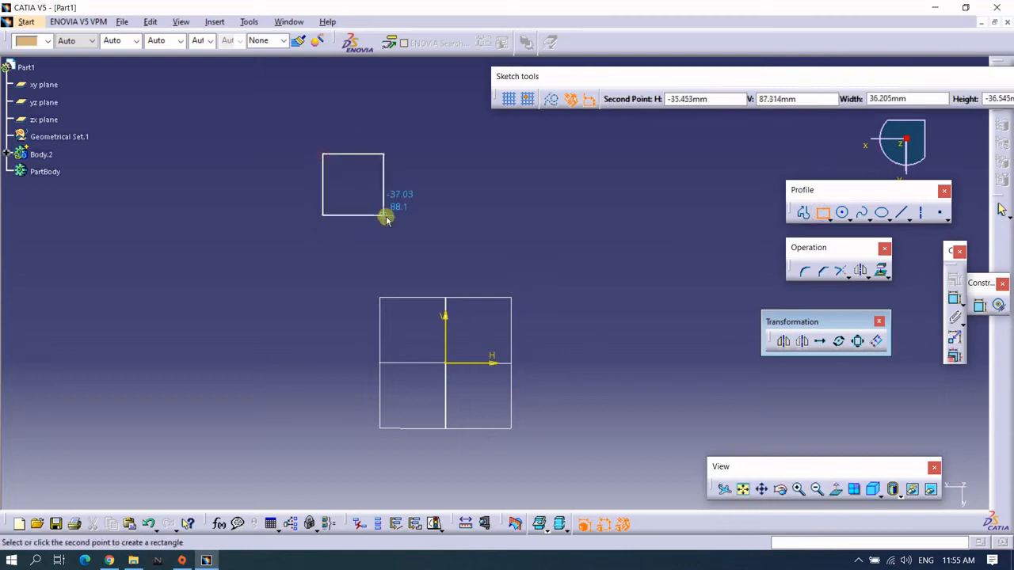
left_click(397, 229)
left_click(663, 226)
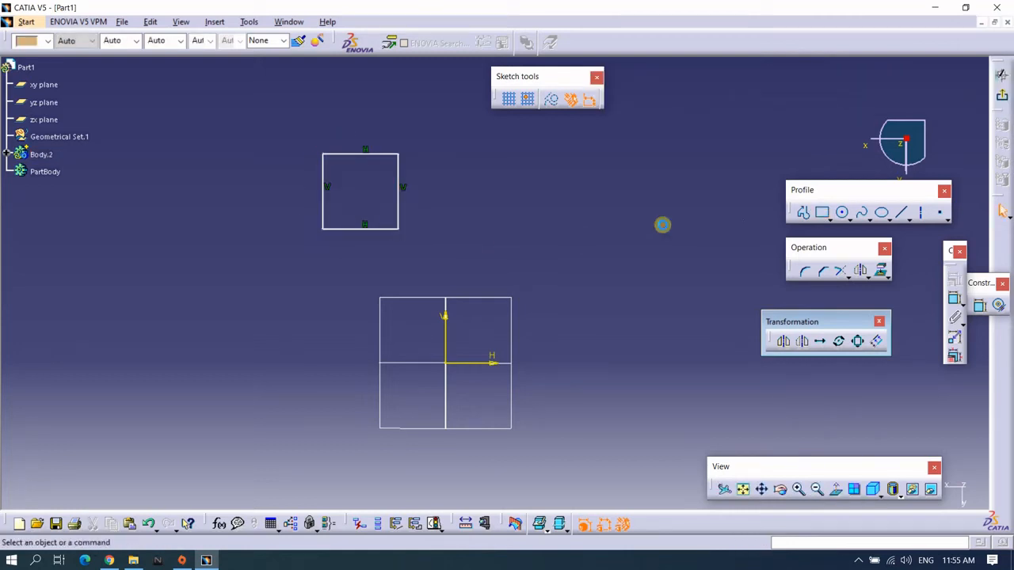
left_click(822, 214)
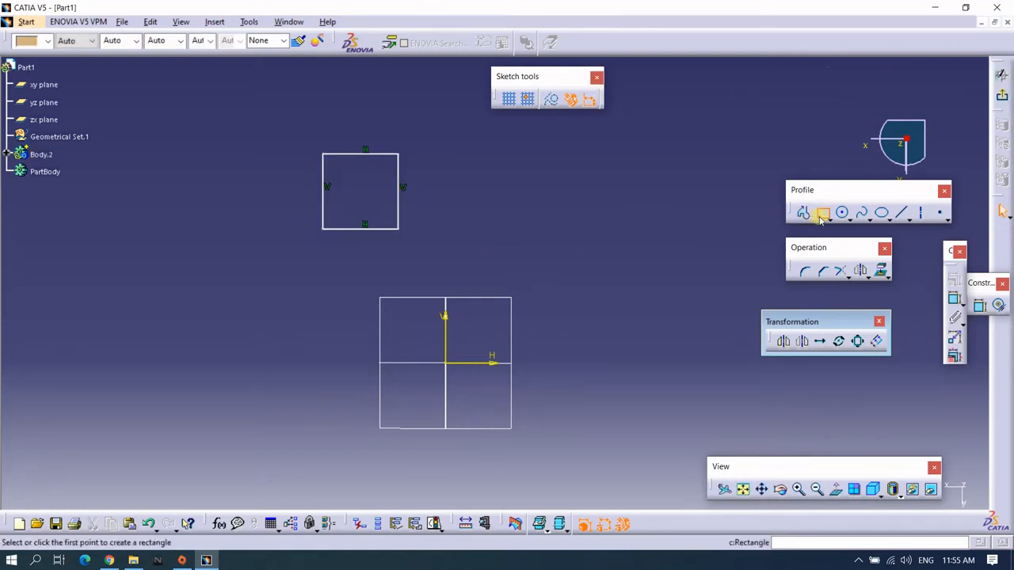
left_click(323, 278)
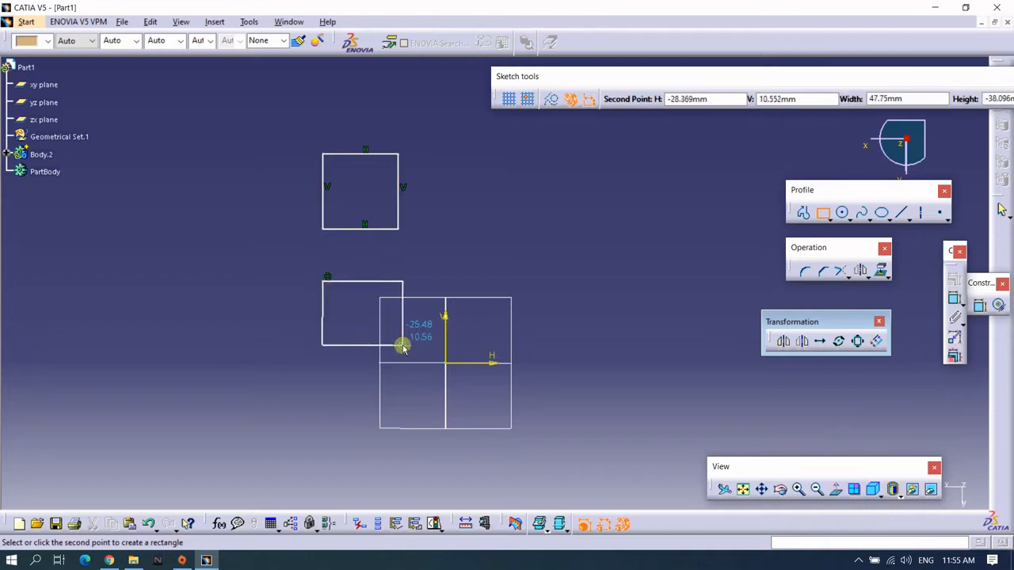
left_click(401, 343)
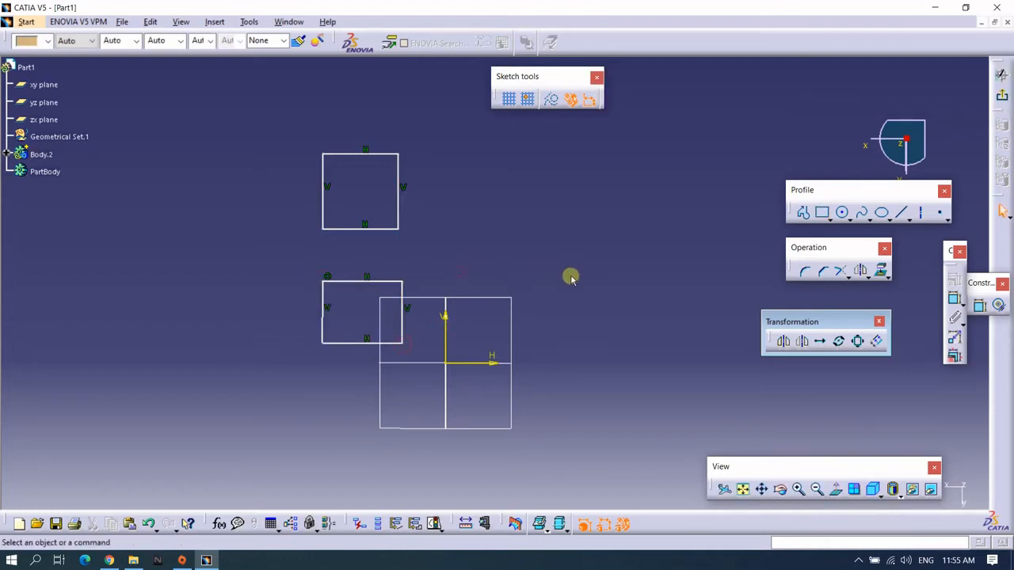
Mirror the upper rectangle about the sketch's vertical axis, keeping the original.
left_click(780, 340)
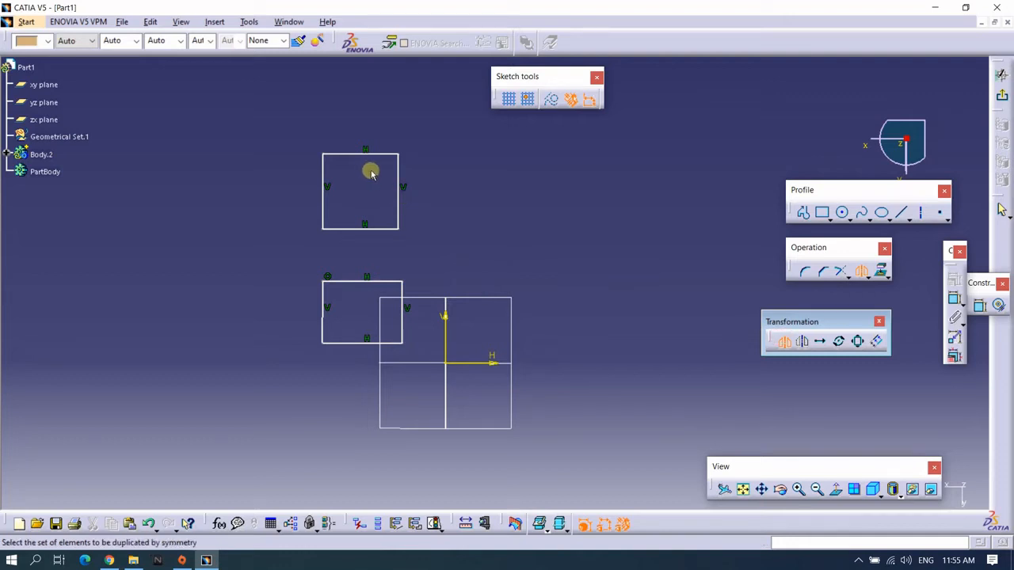
left_click_drag(298, 132, 419, 252)
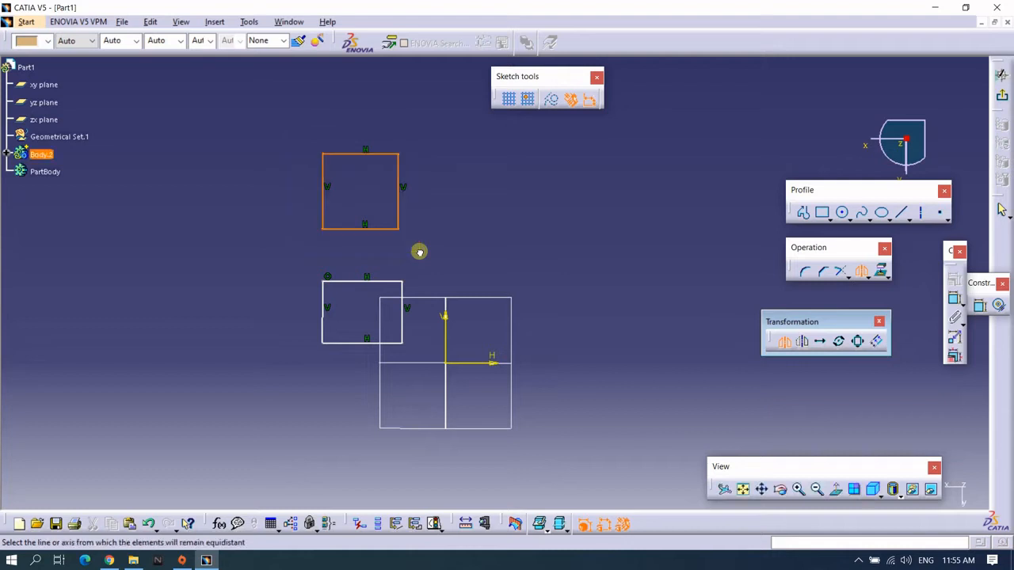
left_click(447, 335)
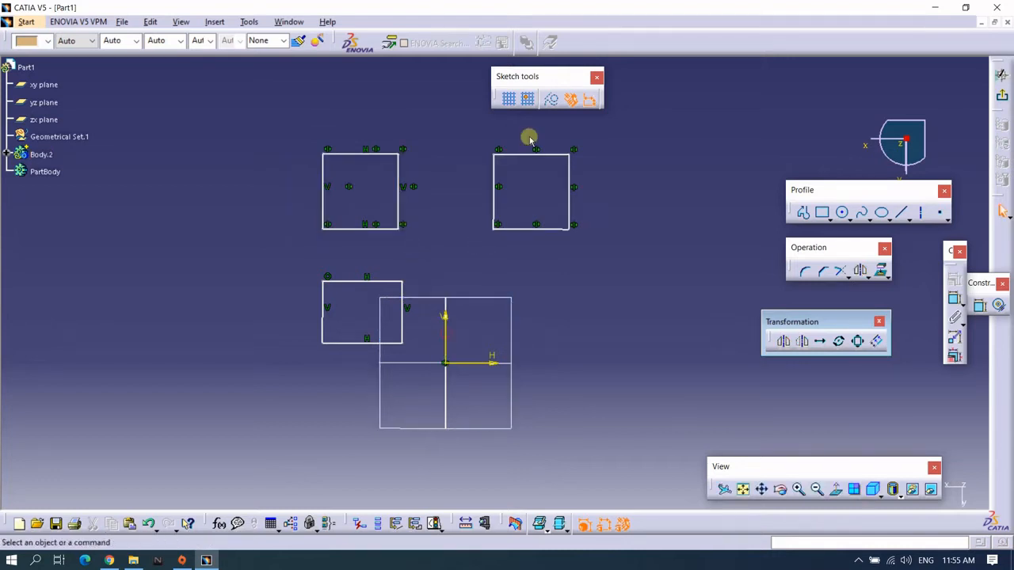
Move the lower rectangle to the other side of the vertical axis with the Symmetry transformation.
left_click(802, 340)
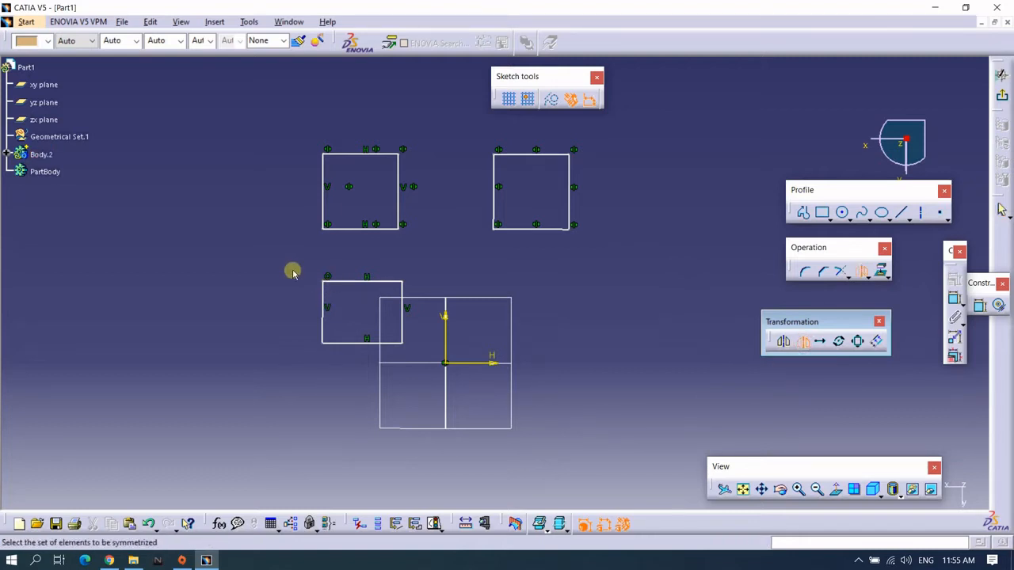
left_click_drag(298, 252, 422, 363)
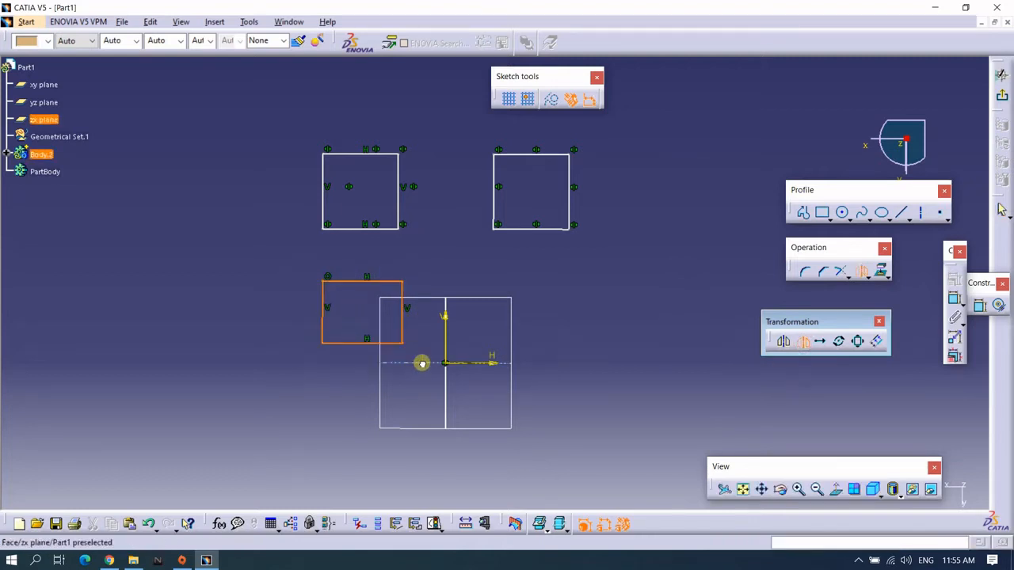
left_click(447, 327)
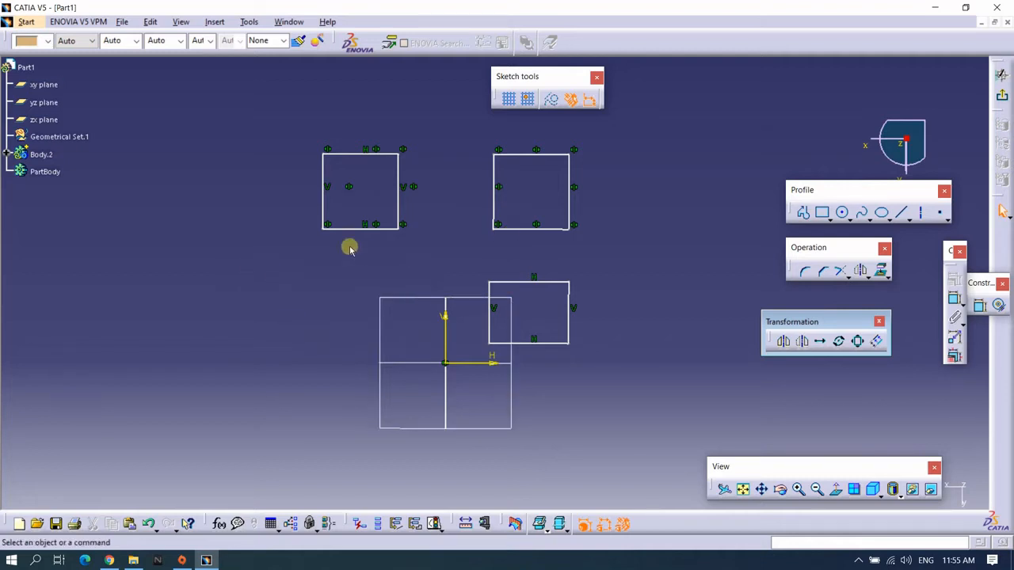
Delete all the rectangles from the sketch.
mouse_move(370, 247)
middle_mouse_down()
mouse_move(380, 271)
mouse_move(362, 288)
middle_mouse_up()
left_click_drag(304, 129, 552, 420)
key("Delete")
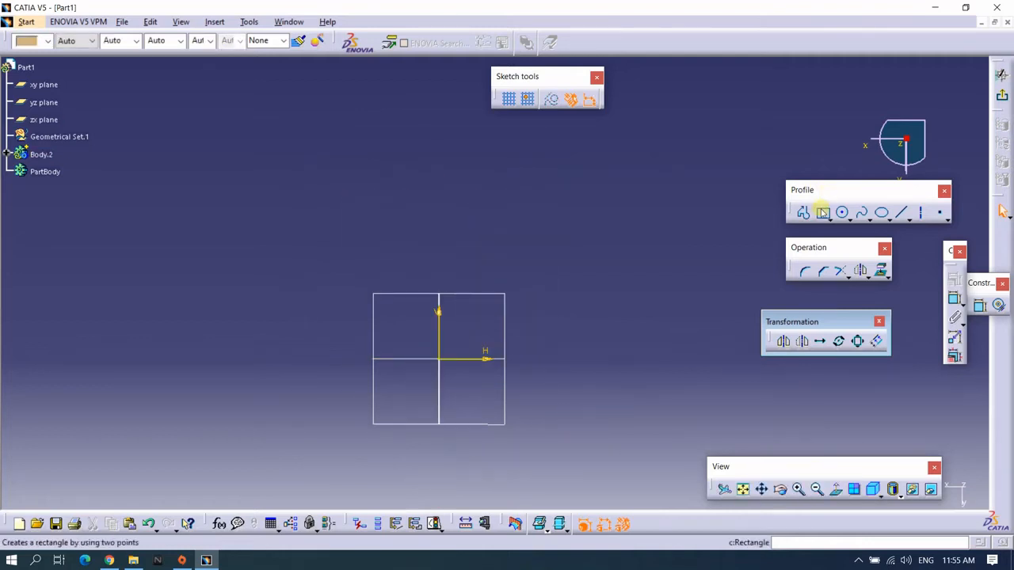
Draw a rectangle about 36 mm wide and 34 mm high above the origin, left of the vertical axis.
left_click(821, 212)
mouse_move(600, 319)
middle_mouse_down()
mouse_move(629, 272)
mouse_move(617, 295)
middle_mouse_up()
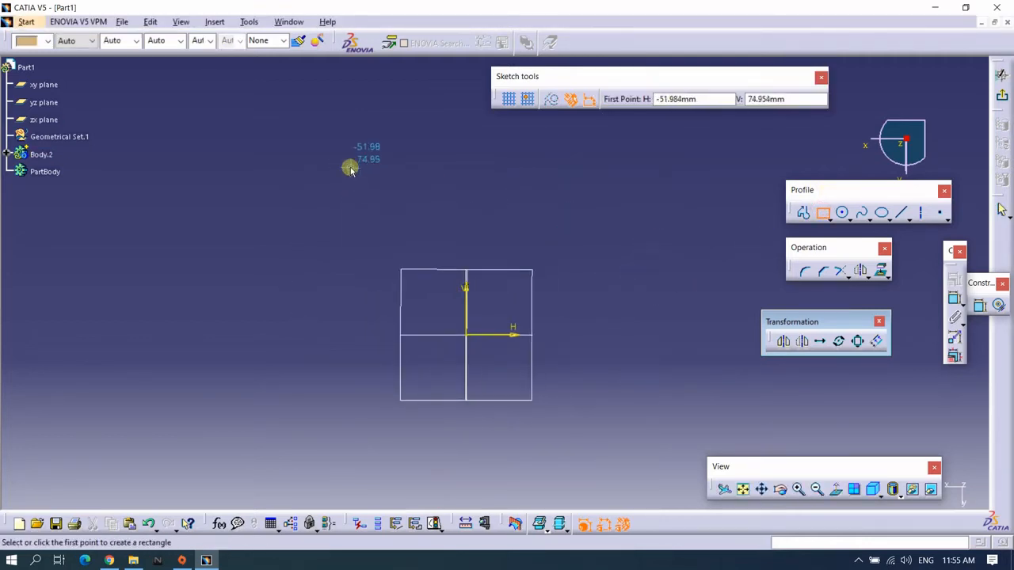
left_click(351, 168)
left_click(430, 243)
left_click(429, 242)
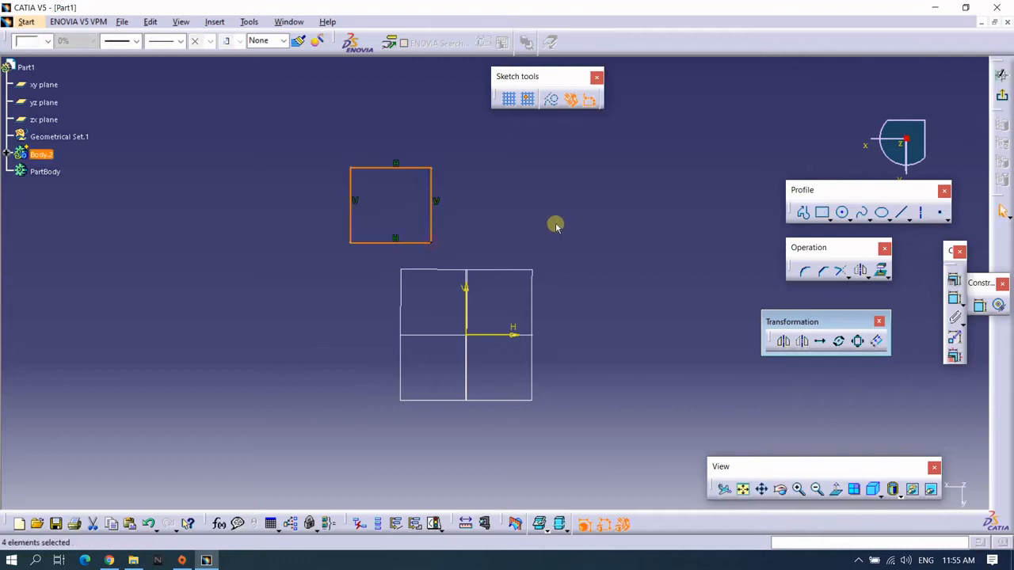
left_click(605, 229)
middle_click_drag(604, 226, 661, 266)
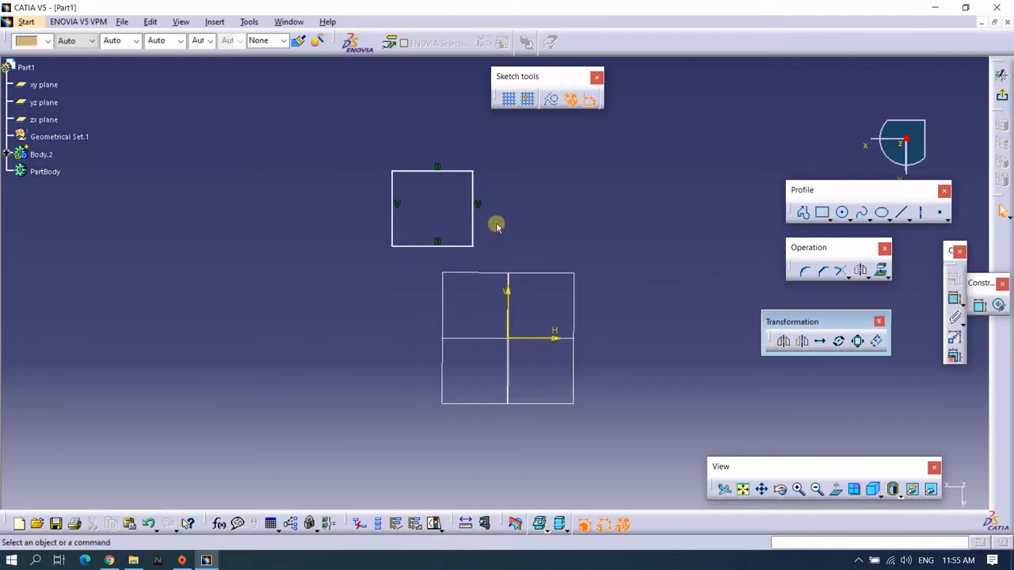
Dimension the rectangle's vertical side nearest the vertical axis and set it to 30 mm.
left_click(473, 191)
left_click(499, 194)
left_click(953, 298)
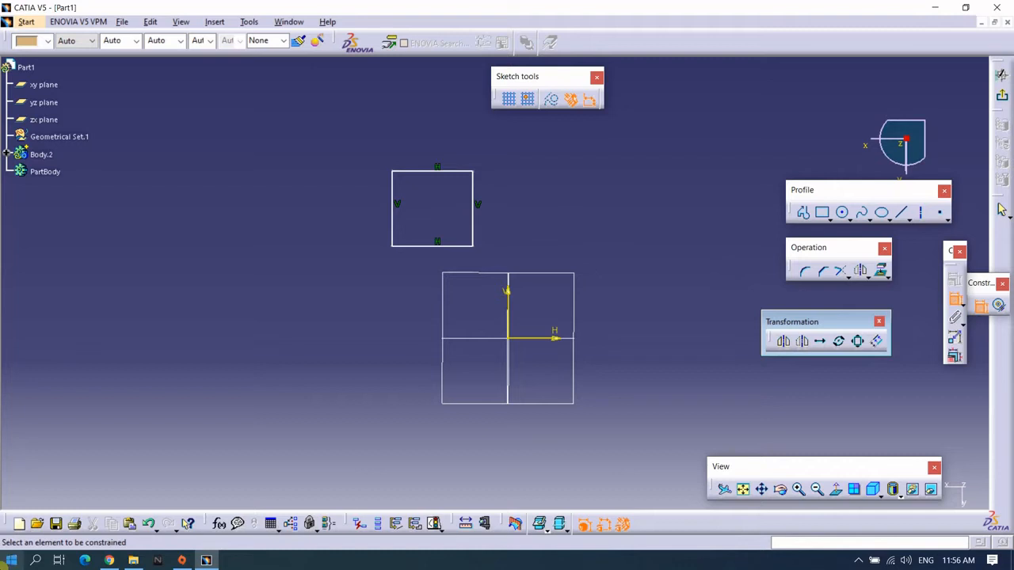
left_click(472, 206)
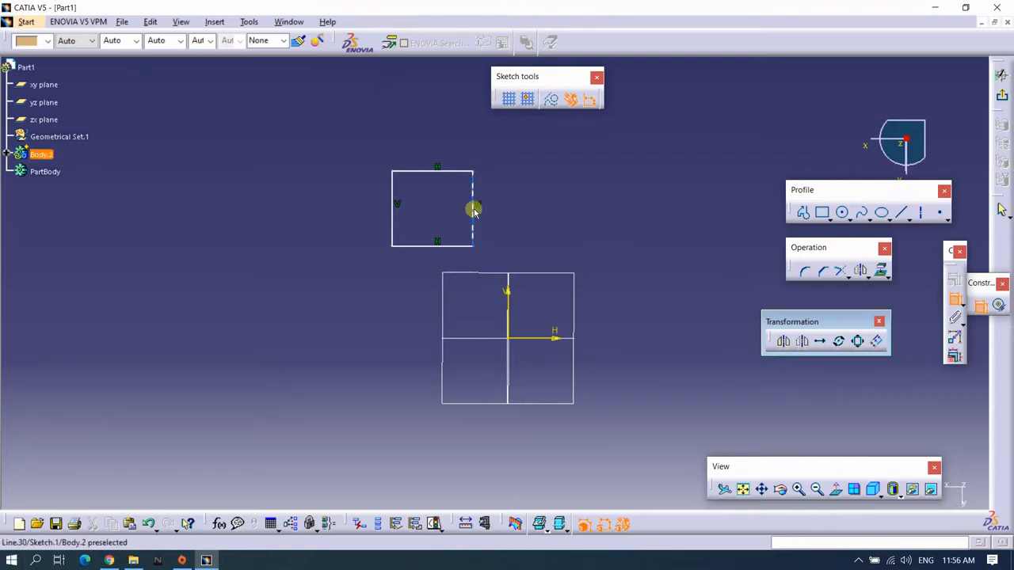
left_click(498, 172)
double_click(499, 171)
type("30")
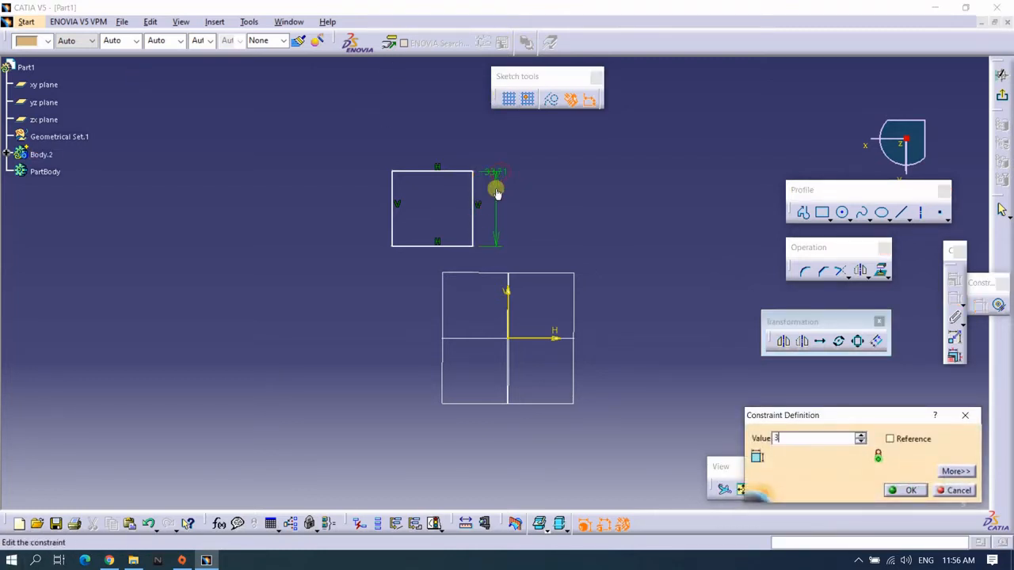
key("Return")
Dimension the rectangle's upper edge and set its length to 50 mm.
left_click(449, 179)
left_click(440, 142)
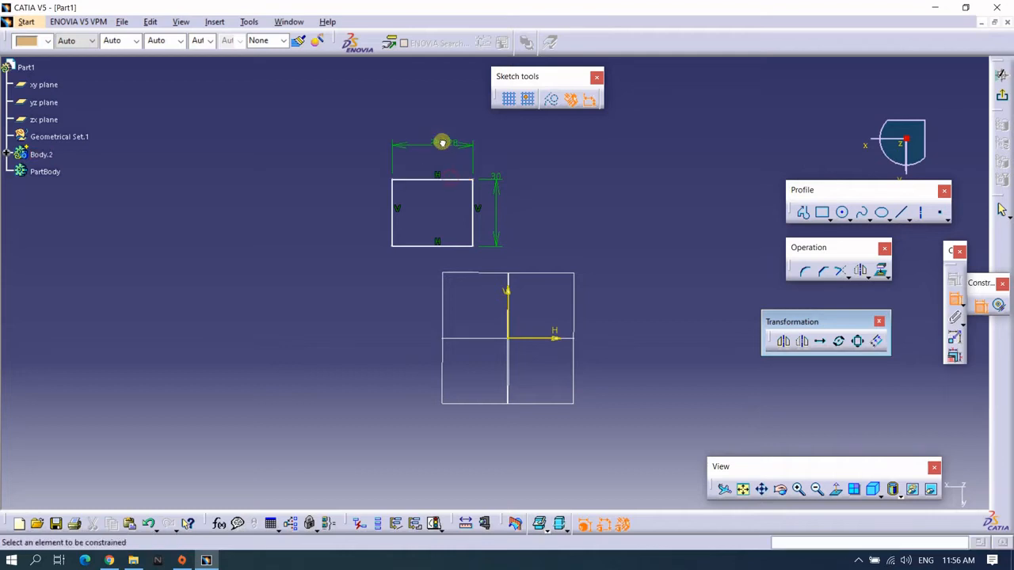
double_click(449, 141)
type("50")
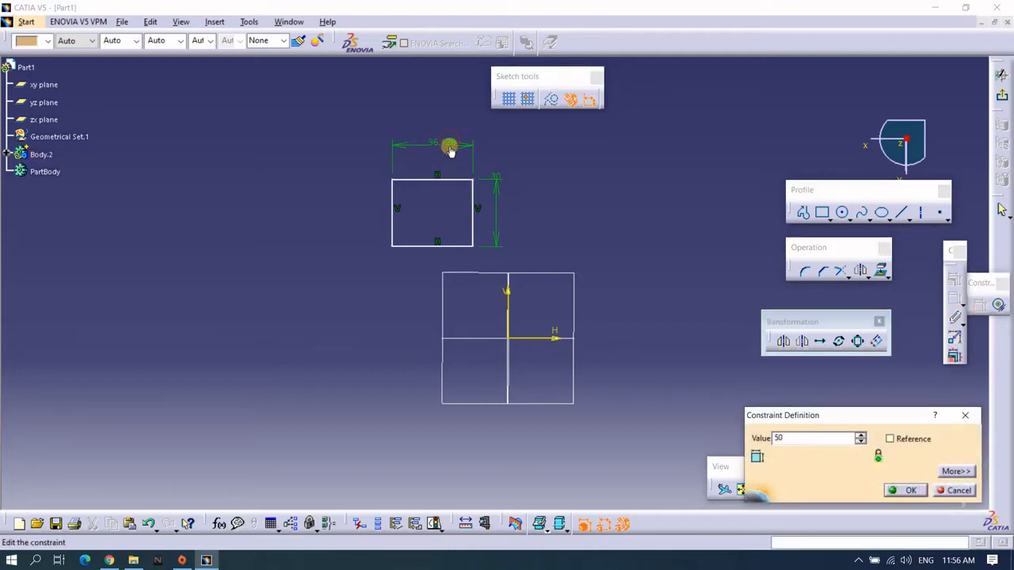
key("Return")
left_click(455, 246)
left_click(536, 335)
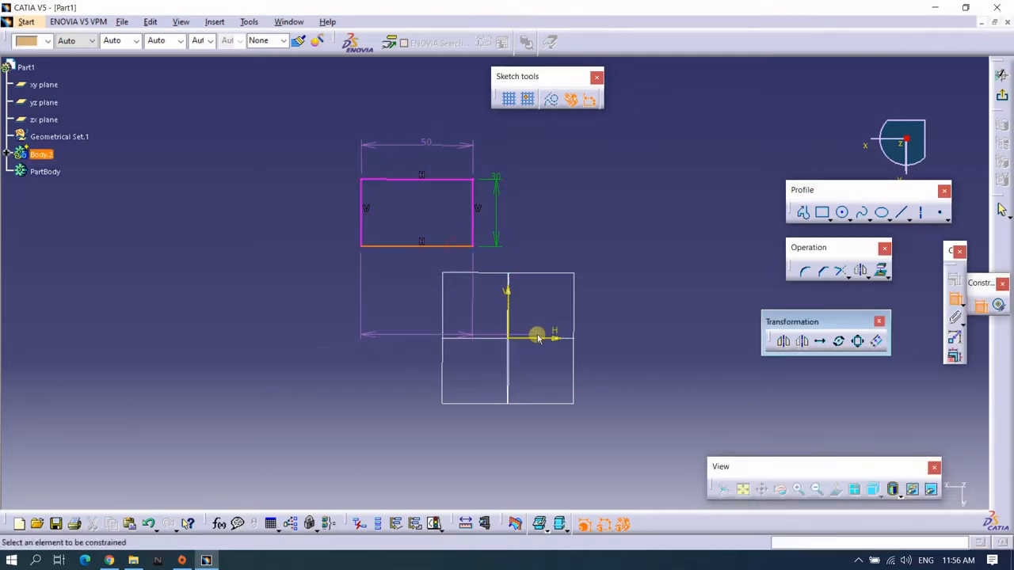
right_click(482, 335)
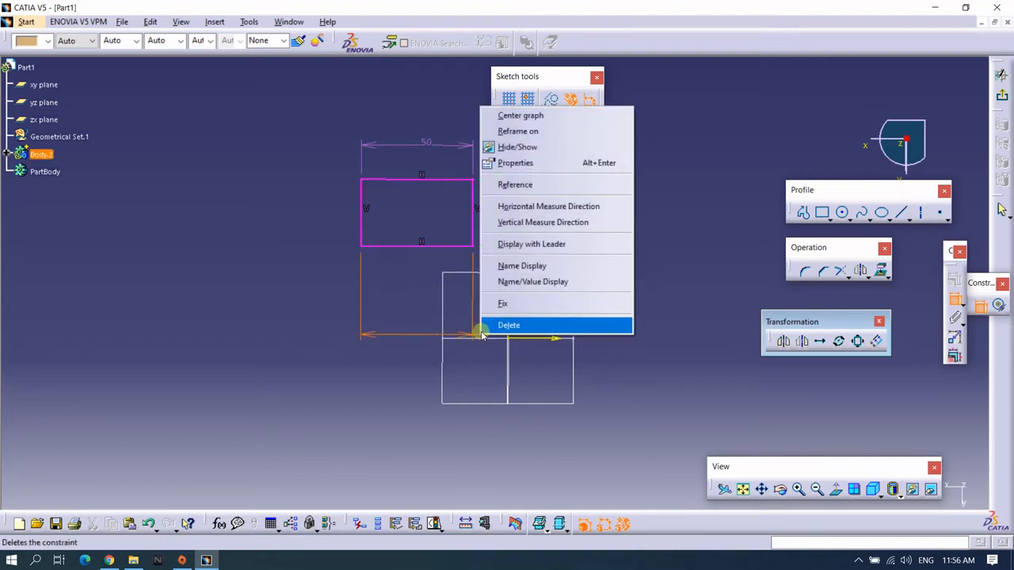
left_click(514, 324)
Dimension the distance between the rectangle's lower edge and the horizontal axis and set it to 40 mm.
left_click(539, 341)
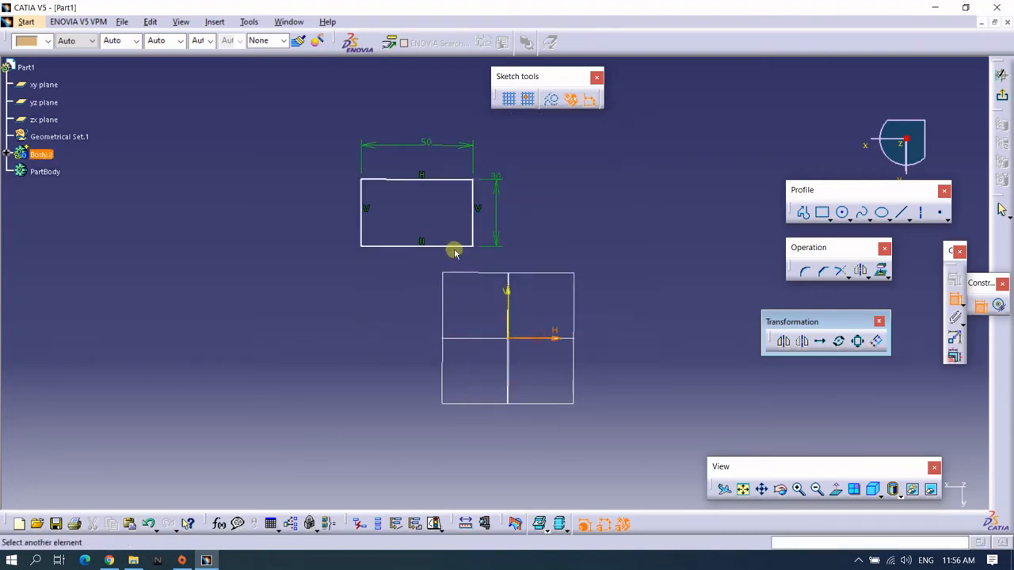
left_click(455, 248)
double_click(476, 302)
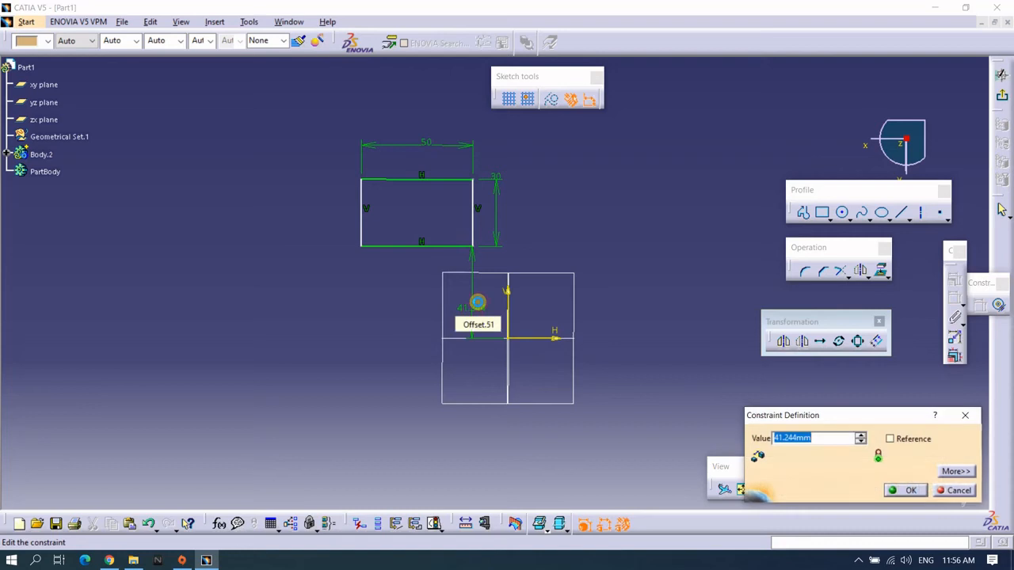
key("Return")
Dimension the distance between the rectangle's vertical side nearest the origin and the vertical axis and set it to 20 mm.
left_click(473, 220)
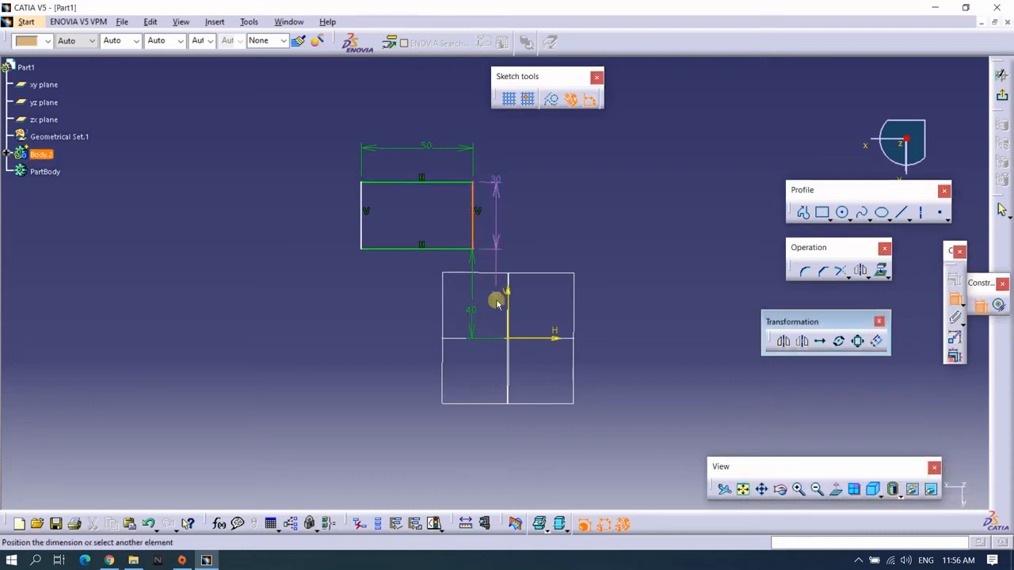
left_click(509, 315)
double_click(430, 285)
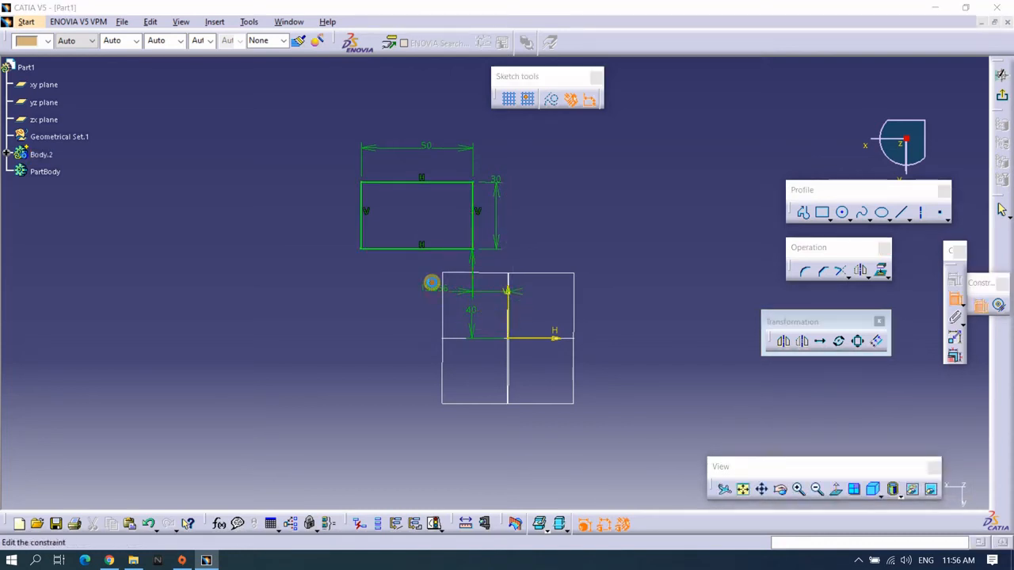
type("20")
key("Return")
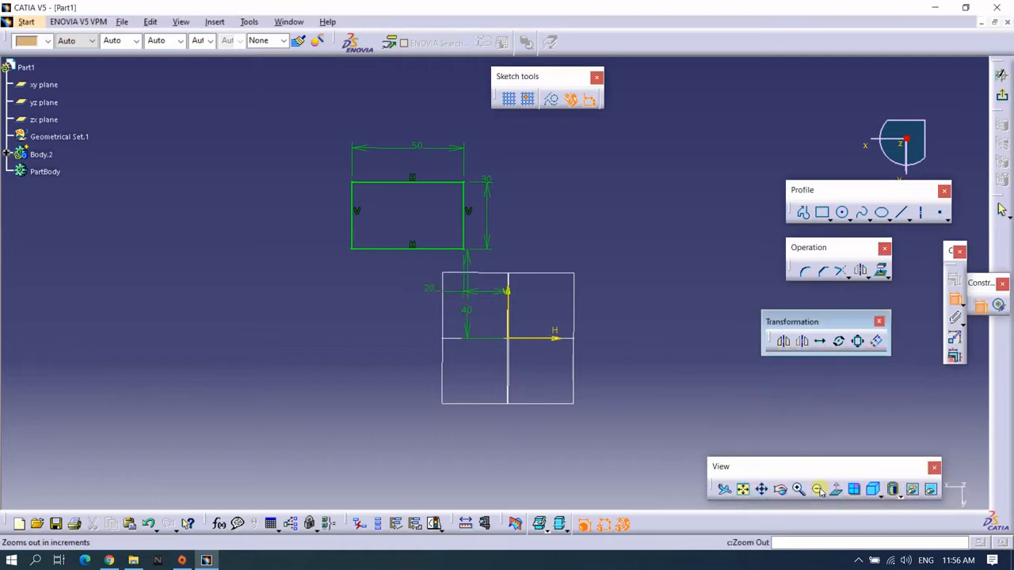
Move the whole rectangle to the opposite side of the vertical axis with the Symmetry transformation.
middle_click_drag(588, 217, 582, 248)
mouse_move(272, 135)
left_mouse_down()
mouse_move(398, 281)
mouse_move(486, 314)
mouse_move(503, 337)
left_mouse_up()
left_click(647, 226)
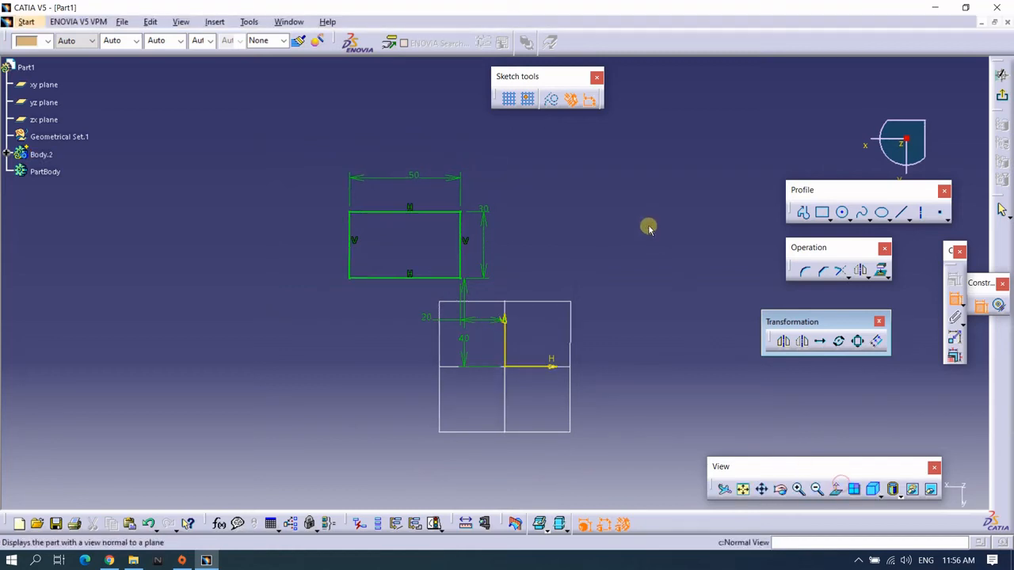
left_click(802, 342)
left_click_drag(300, 158, 489, 312)
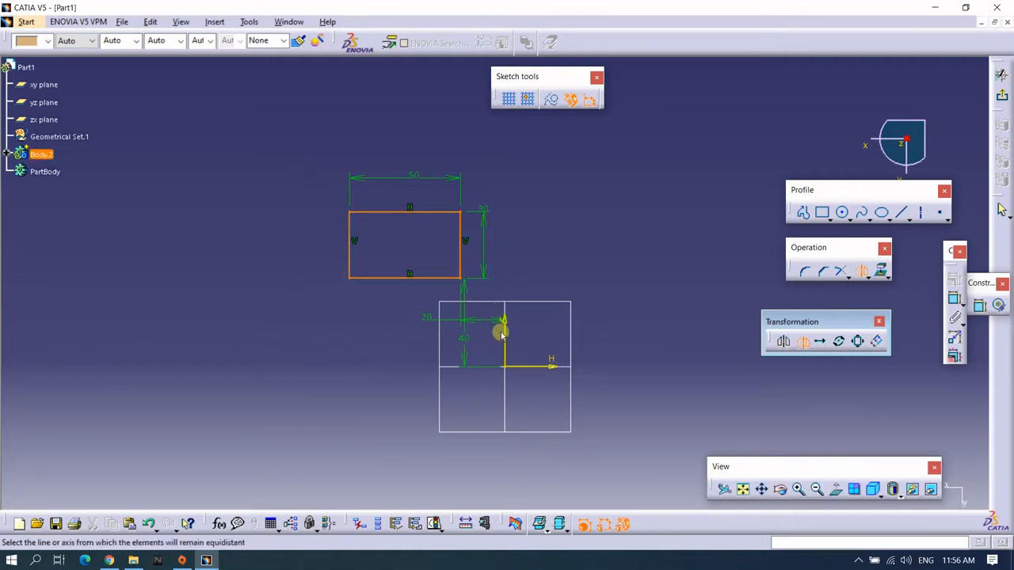
left_click(506, 337)
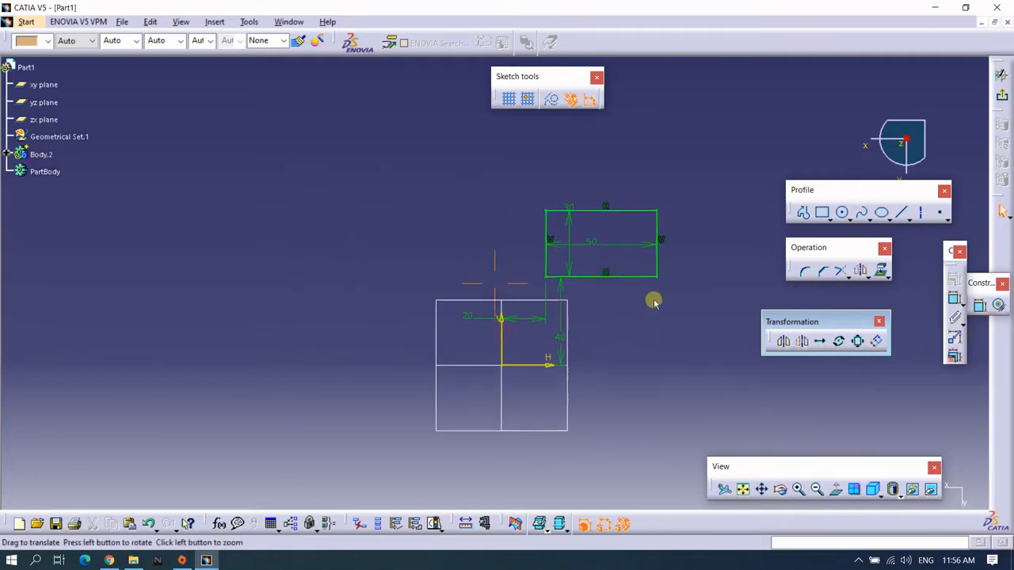
mouse_move(652, 298)
middle_mouse_down()
mouse_move(610, 291)
mouse_move(623, 241)
mouse_move(581, 281)
mouse_move(576, 309)
middle_mouse_up()
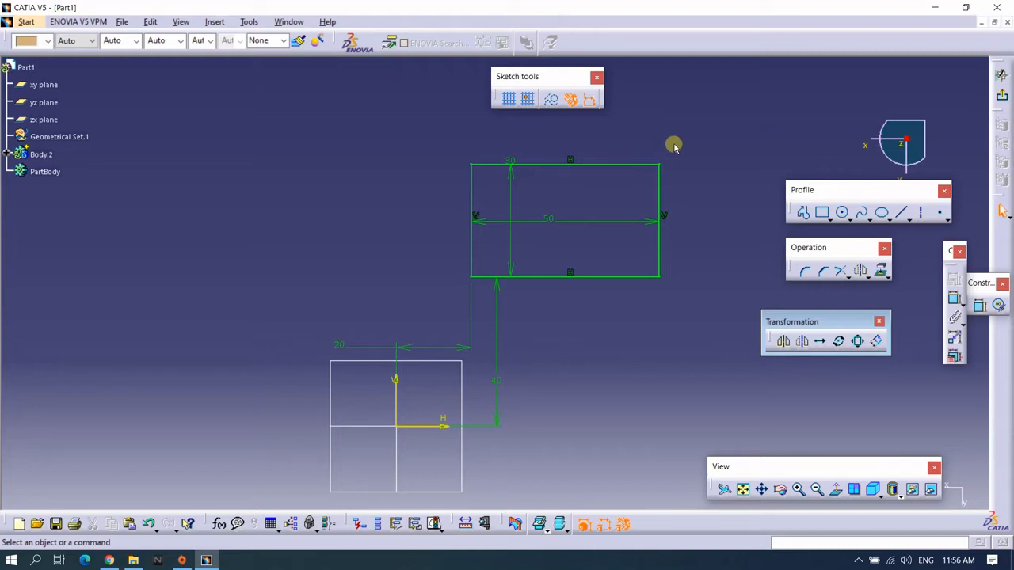
Delete the reflected rectangle together with its dimensions.
mouse_move(674, 147)
middle_mouse_down()
mouse_move(670, 192)
mouse_move(663, 165)
middle_mouse_up()
mouse_move(340, 137)
left_mouse_down()
mouse_move(512, 380)
mouse_move(630, 411)
left_mouse_up()
key("Delete")
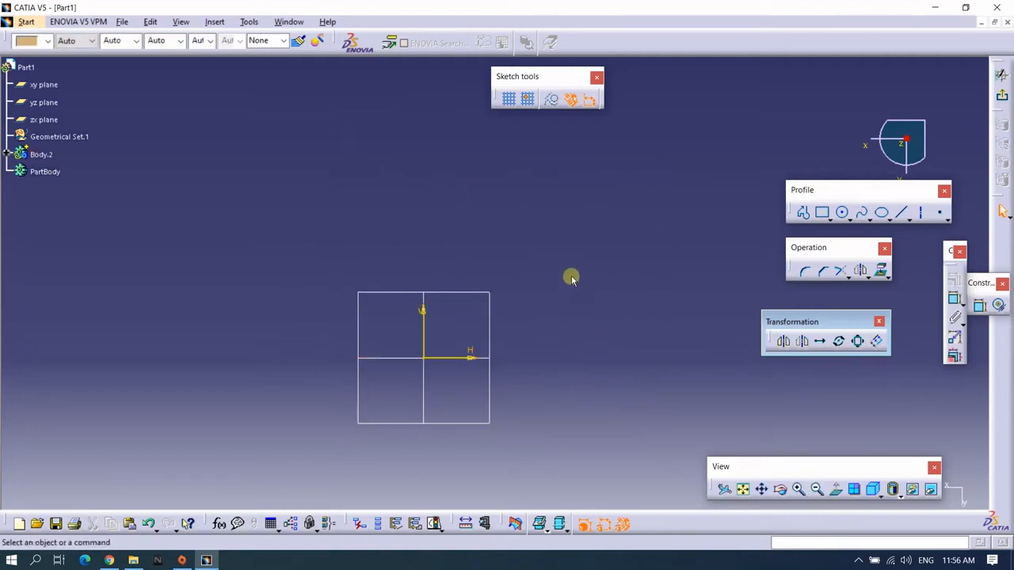
mouse_move(573, 276)
middle_mouse_down()
mouse_move(607, 271)
mouse_move(608, 256)
middle_mouse_up()
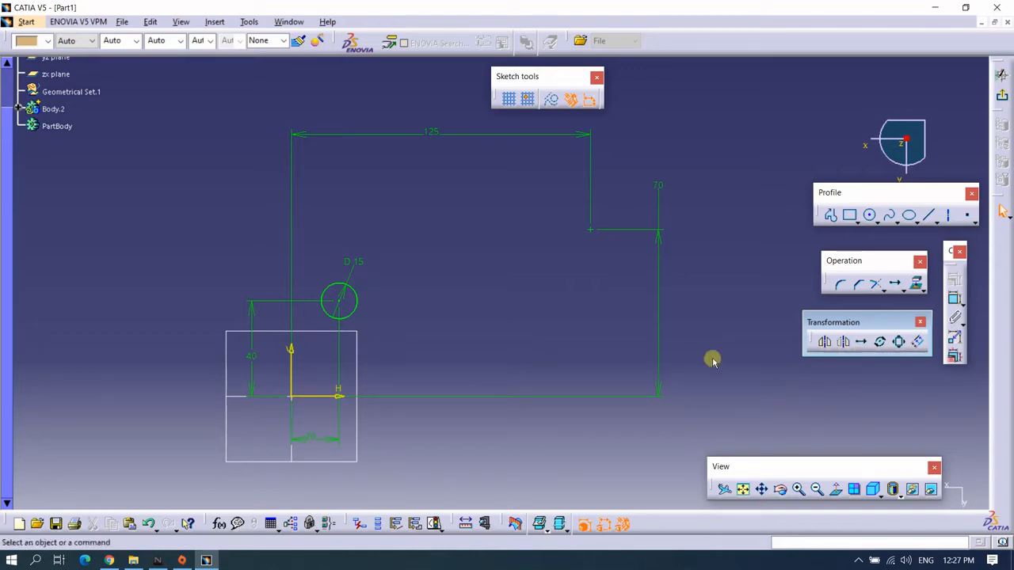
Translate the 15 mm circle without duplicating it, from its center to the reference point at H 125, V 70.
middle_click_drag(569, 352, 567, 365)
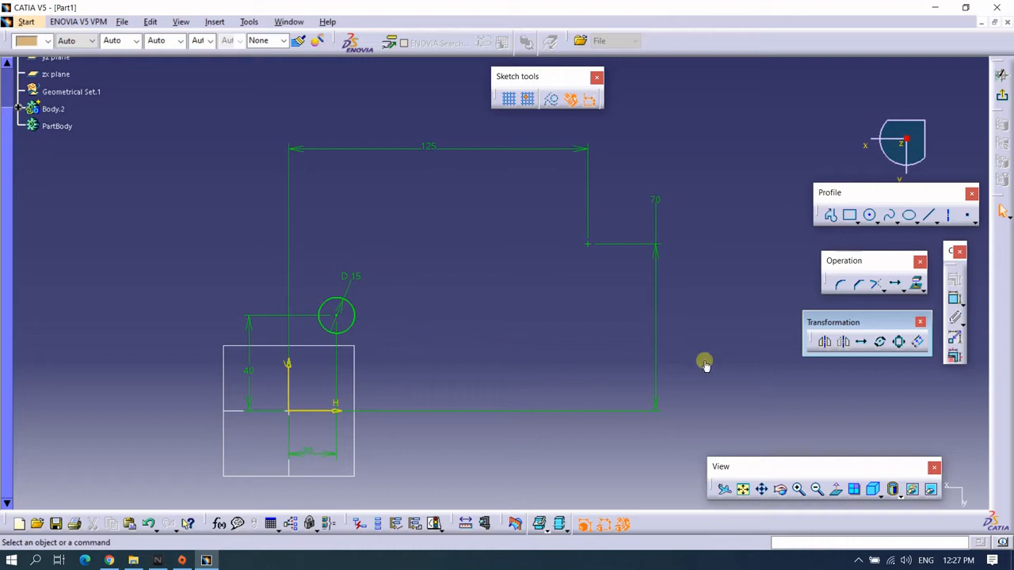
left_click(859, 342)
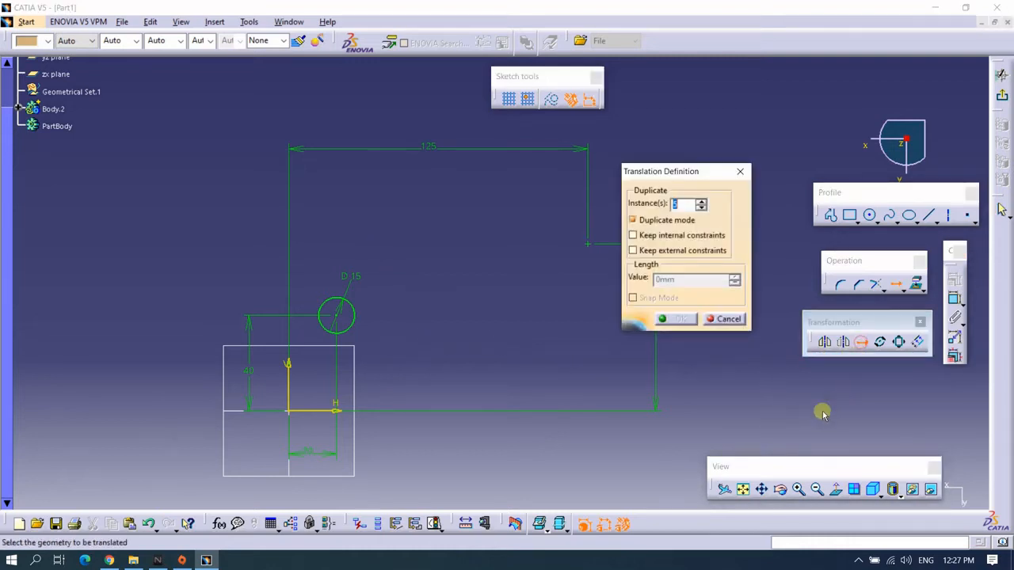
left_click_drag(697, 170, 742, 87)
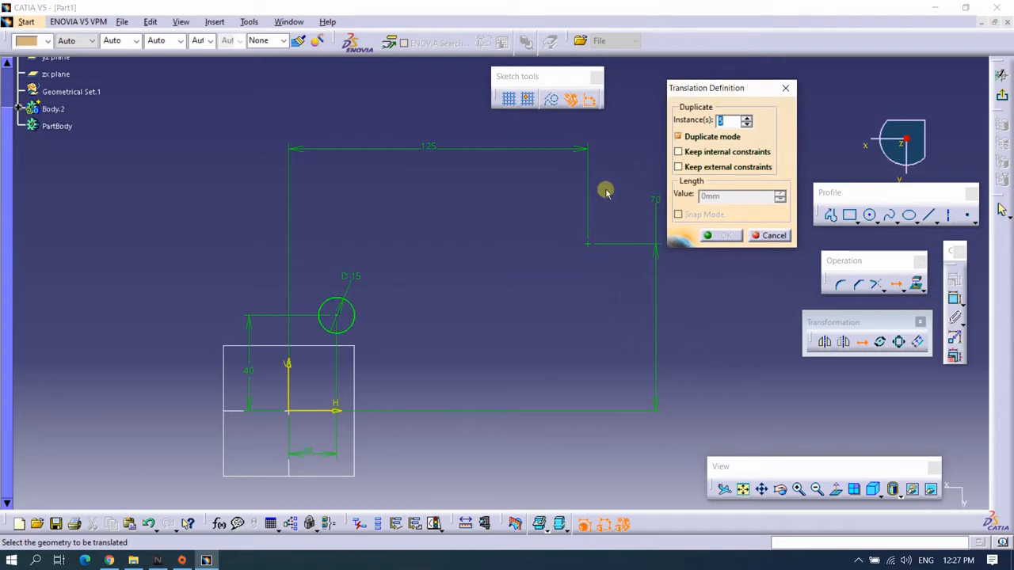
middle_click_drag(507, 308, 486, 309)
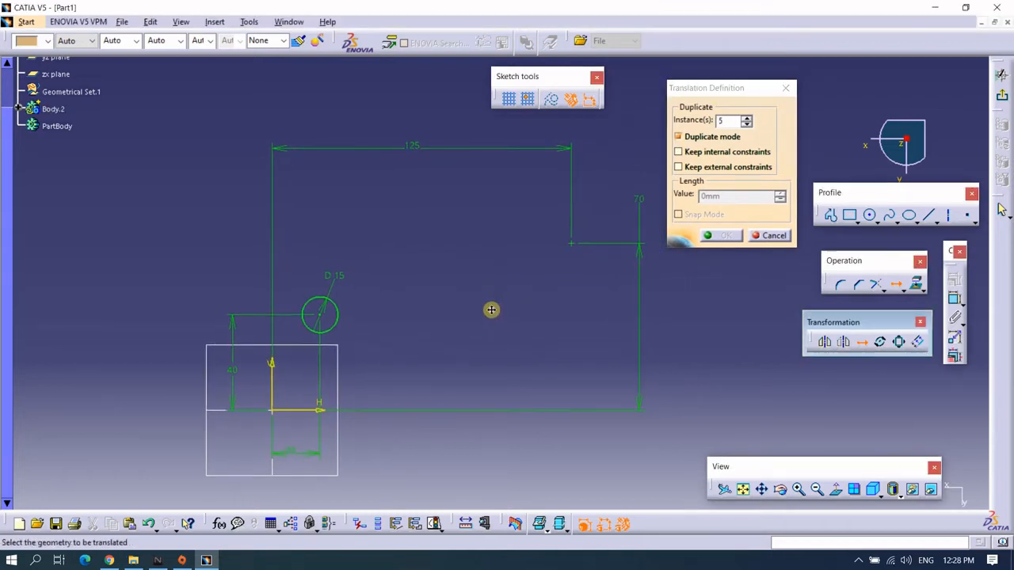
middle_click_drag(340, 309, 310, 299)
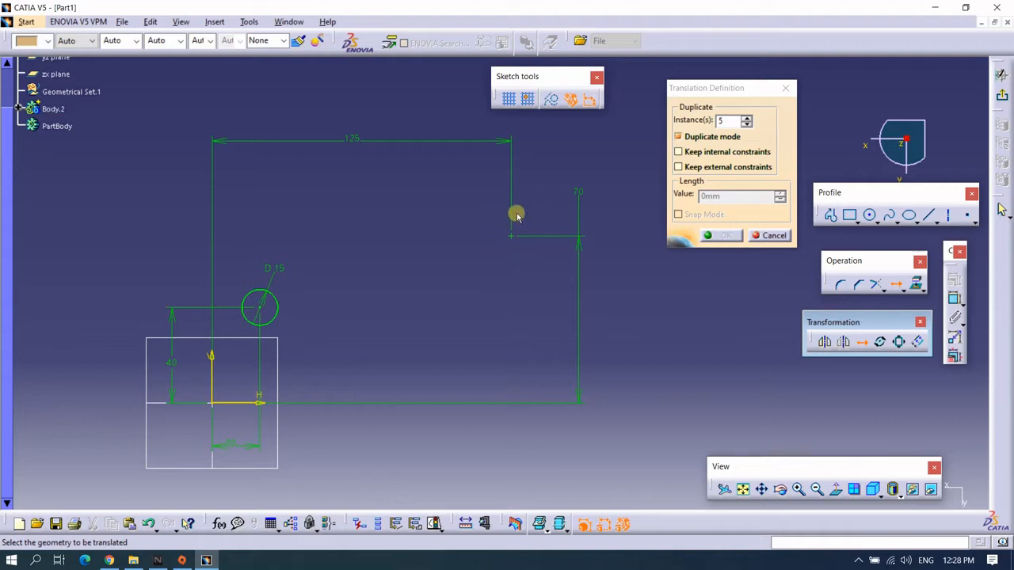
middle_click_drag(522, 260, 537, 278)
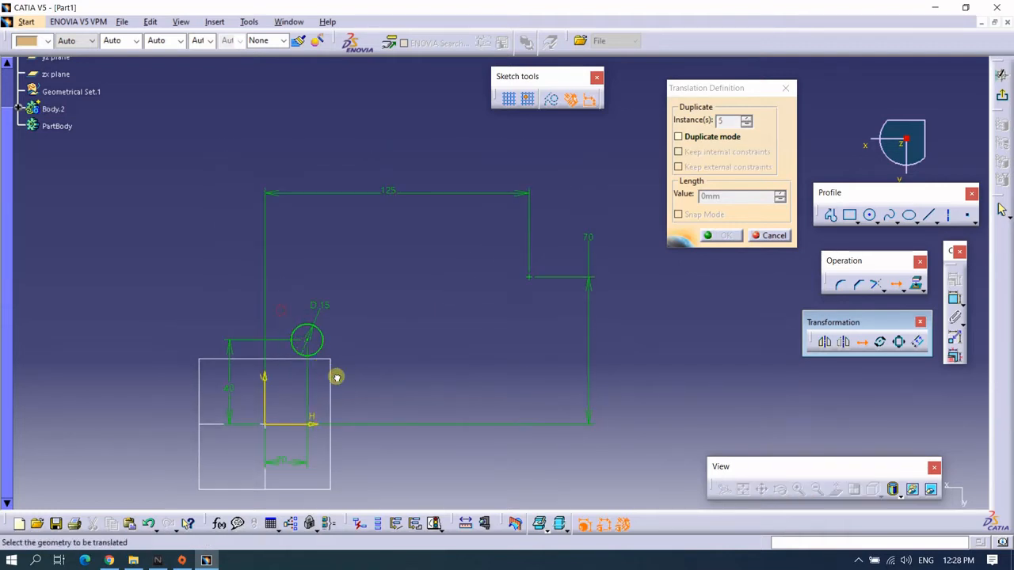
left_click_drag(282, 310, 338, 378)
middle_click_drag(384, 344, 390, 322)
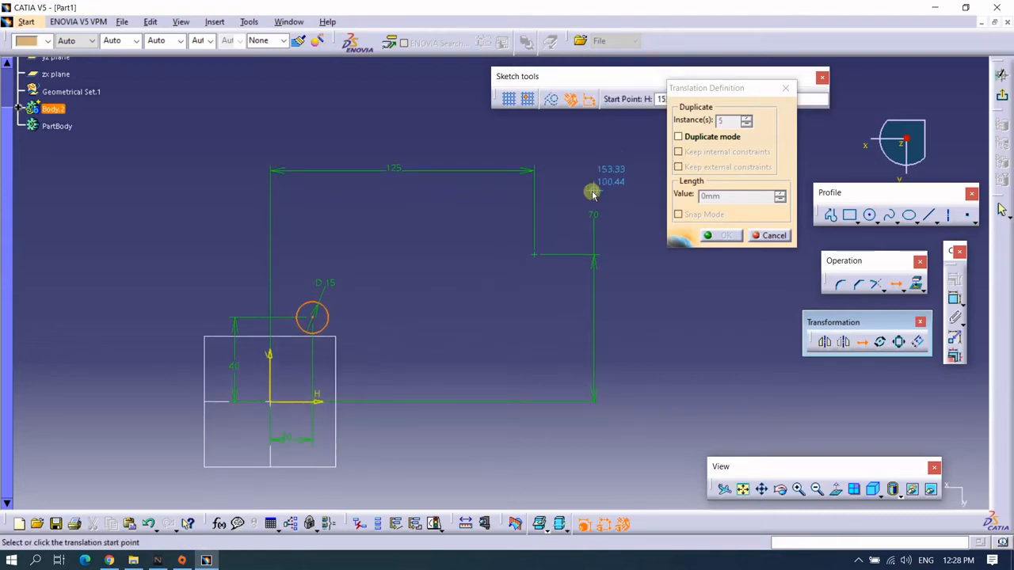
middle_click_drag(593, 193, 586, 201)
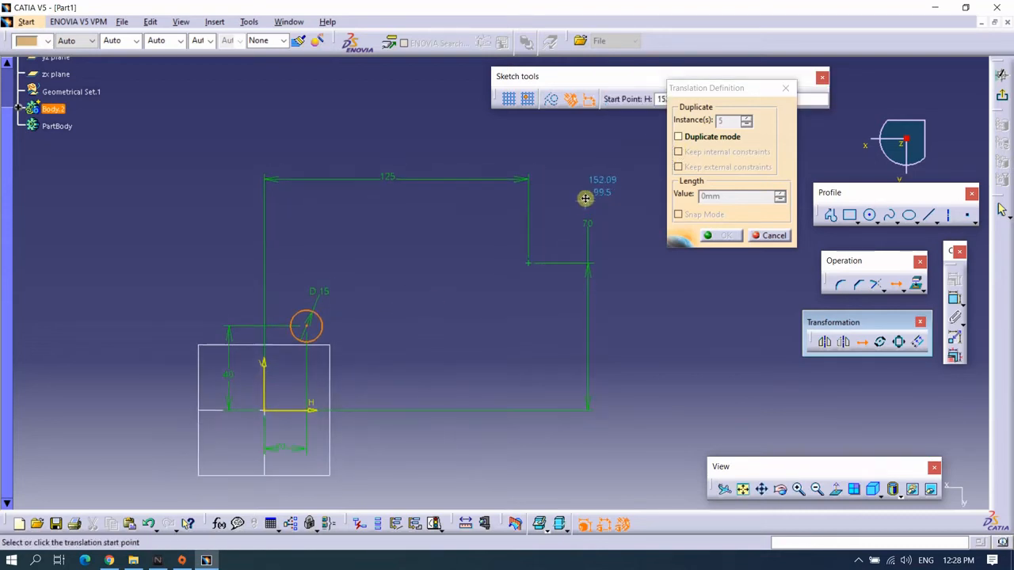
left_click(308, 331)
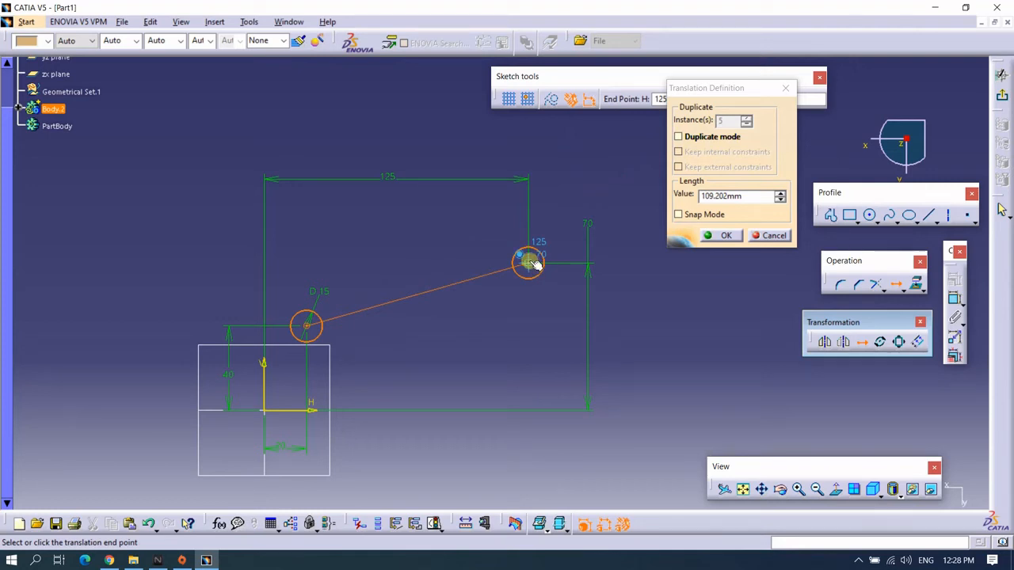
left_click(528, 262)
middle_click_drag(417, 352, 438, 346)
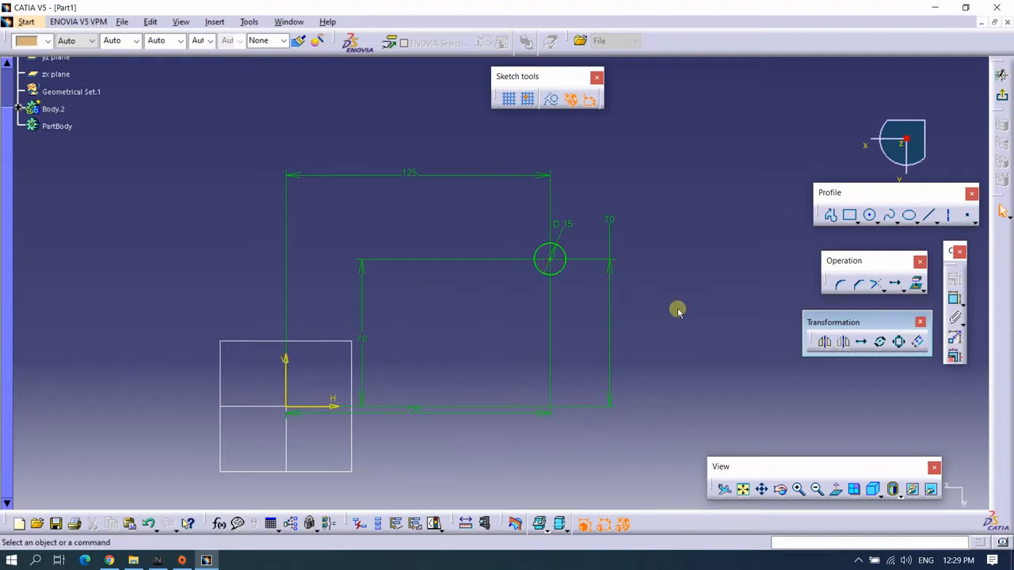
Undo the circle's translation to the reference point.
middle_click_drag(674, 307, 660, 316)
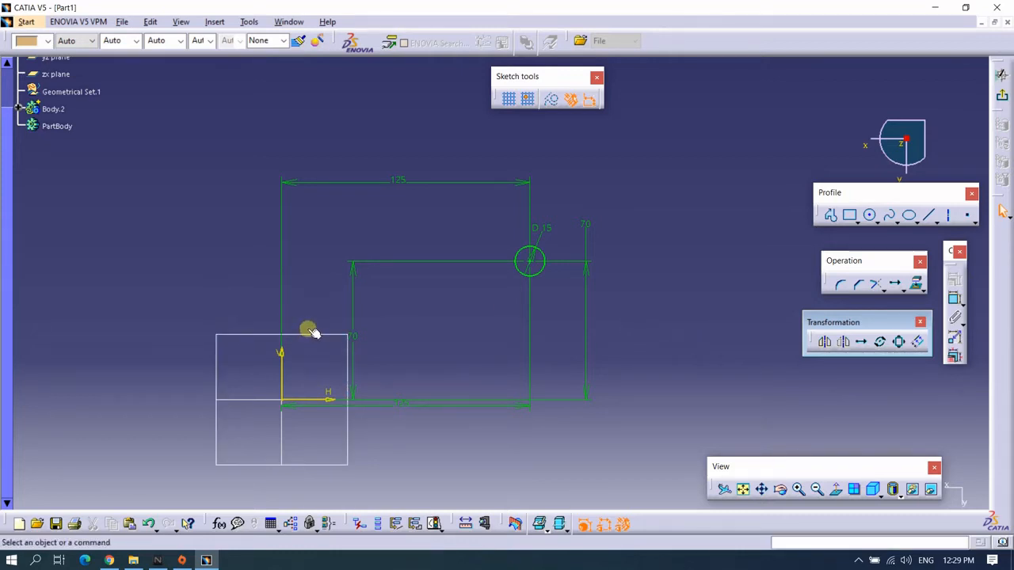
key("ctrl+z")
key("ctrl+z")
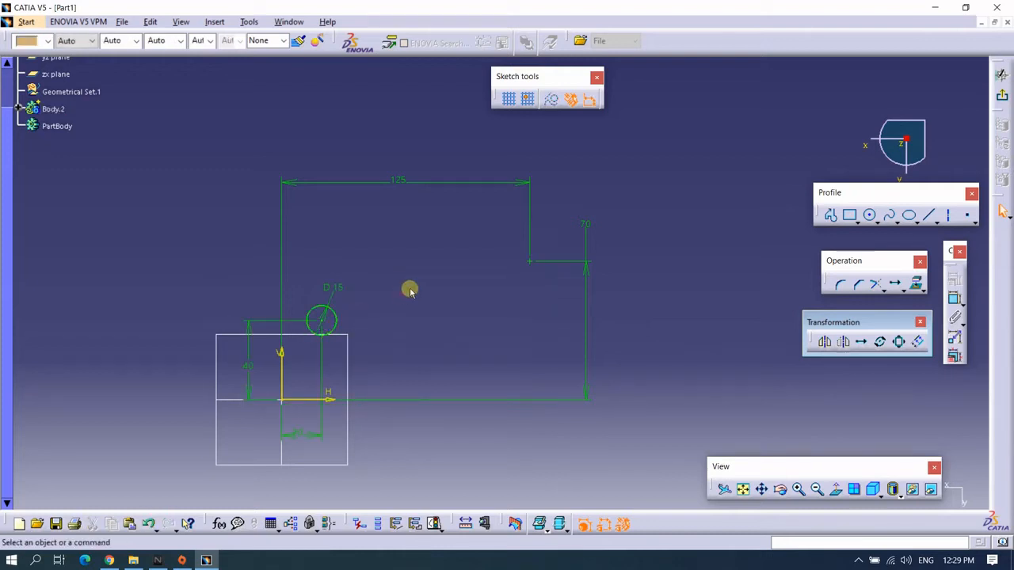
Delete the standalone reference point dimensioned 125 mm and 70 mm from the axes.
mouse_move(435, 219)
left_mouse_down()
mouse_move(596, 299)
mouse_move(608, 317)
left_mouse_up()
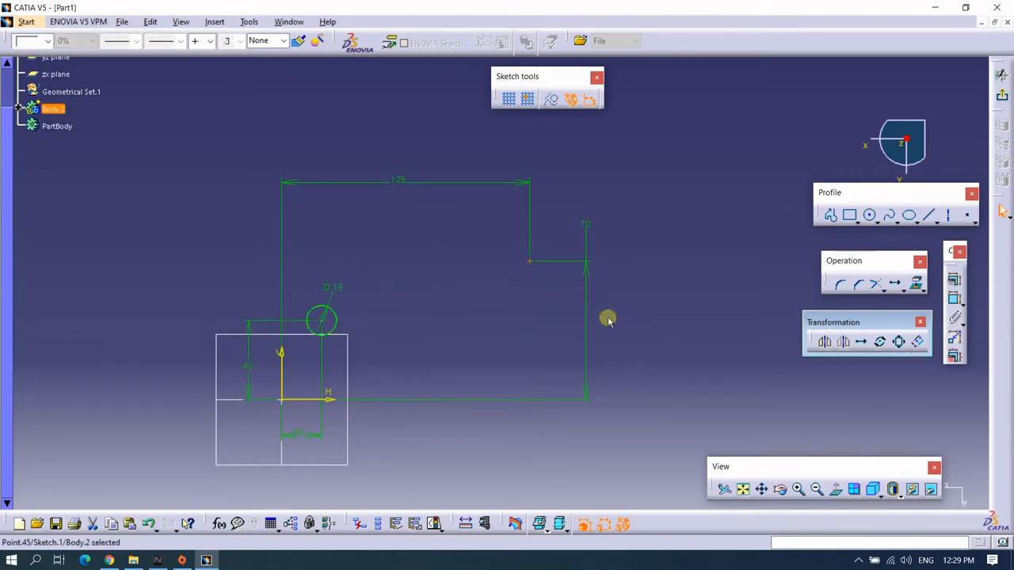
key("Delete")
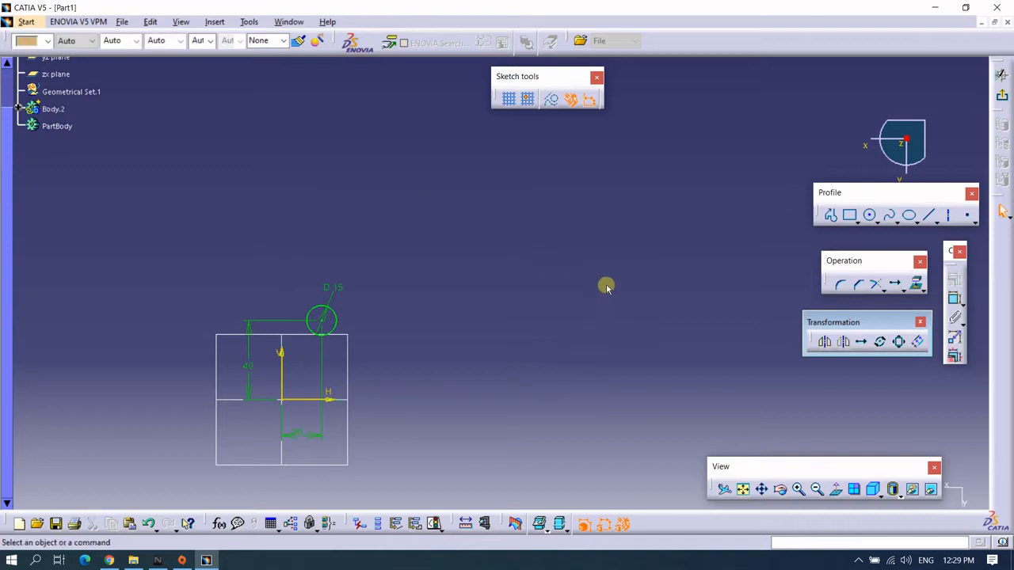
mouse_move(607, 283)
middle_mouse_down()
mouse_move(482, 324)
mouse_move(557, 267)
mouse_move(443, 276)
mouse_move(473, 263)
middle_mouse_up()
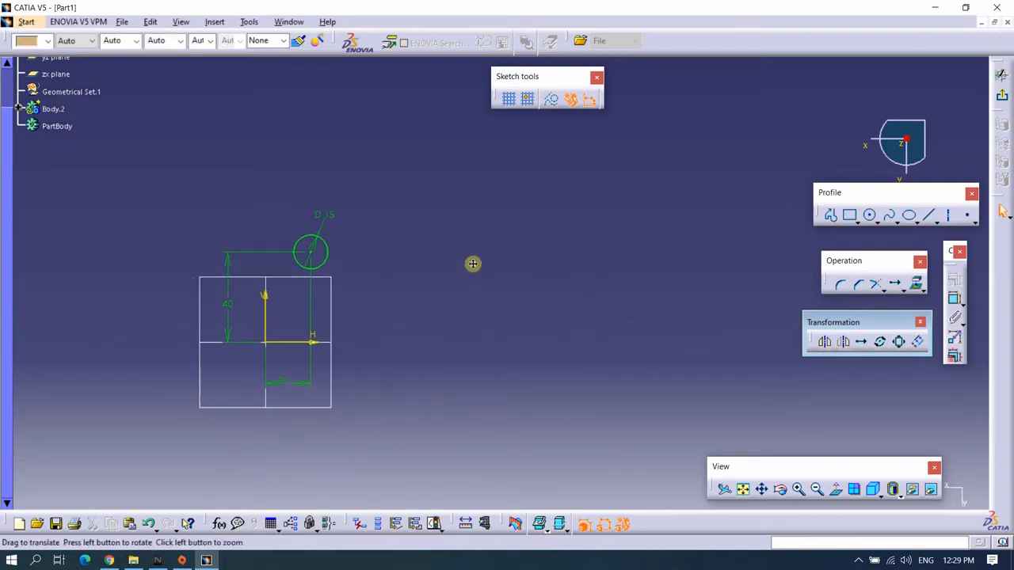
mouse_move(623, 307)
middle_mouse_down()
mouse_move(625, 328)
mouse_move(614, 326)
middle_mouse_up()
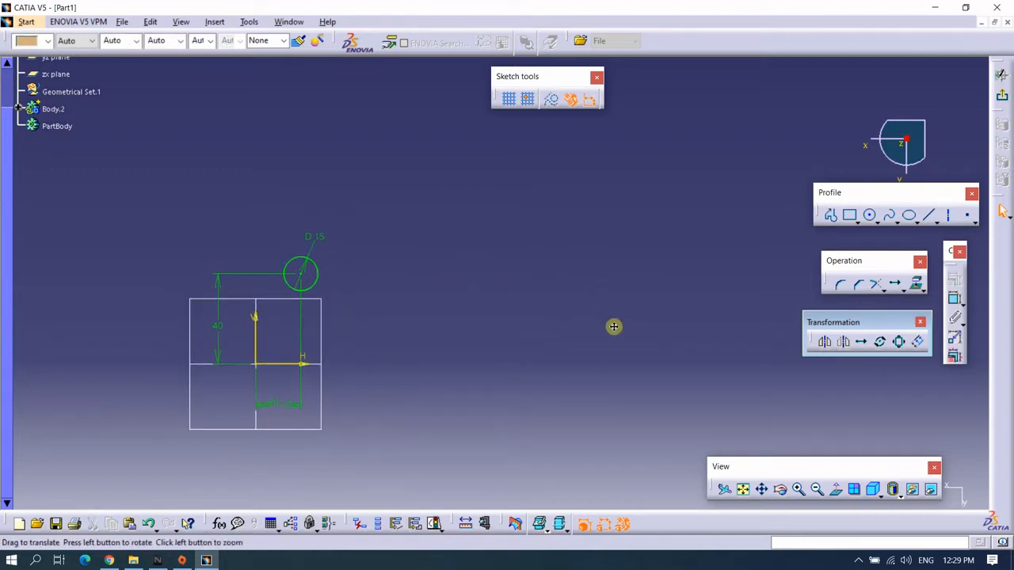
Translate the 15 mm circle in duplicate mode with 4 instances, spaced about 29 mm apart horizontally from its center.
left_click(861, 341)
mouse_move(500, 337)
middle_mouse_down()
mouse_move(502, 298)
mouse_move(518, 290)
mouse_move(498, 298)
middle_mouse_up()
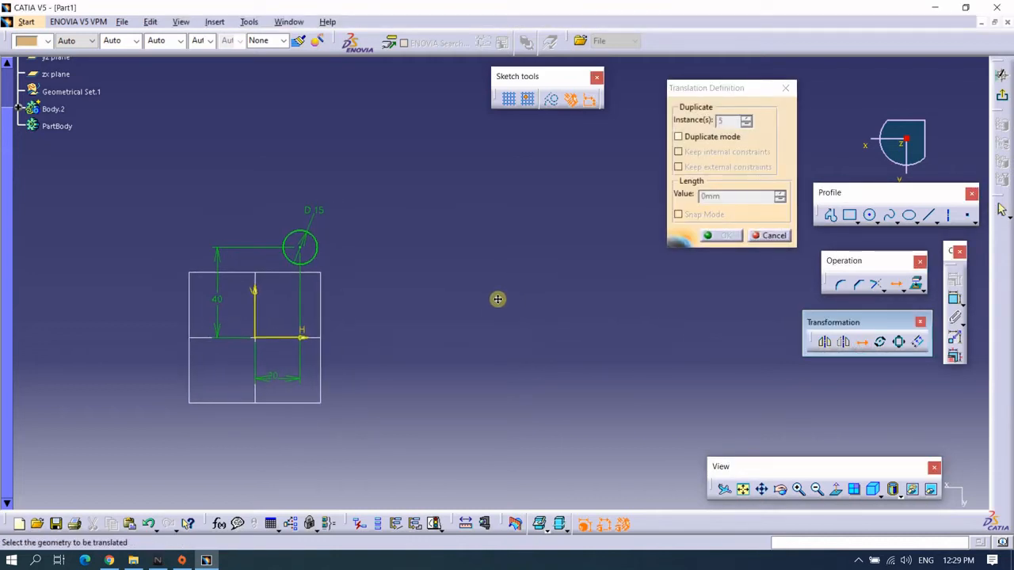
left_click(677, 137)
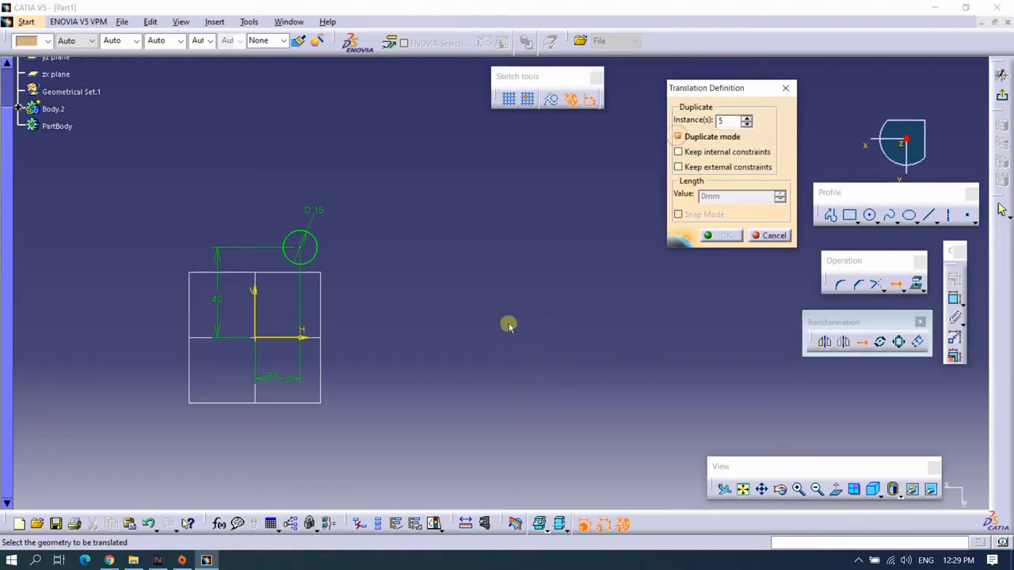
left_click_drag(732, 120, 691, 116)
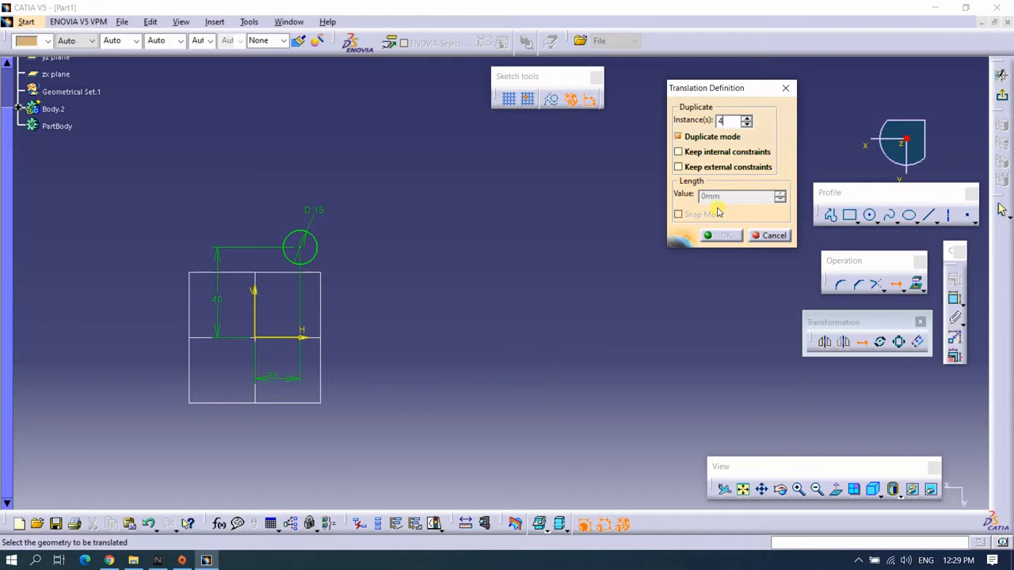
left_click_drag(276, 226, 331, 285)
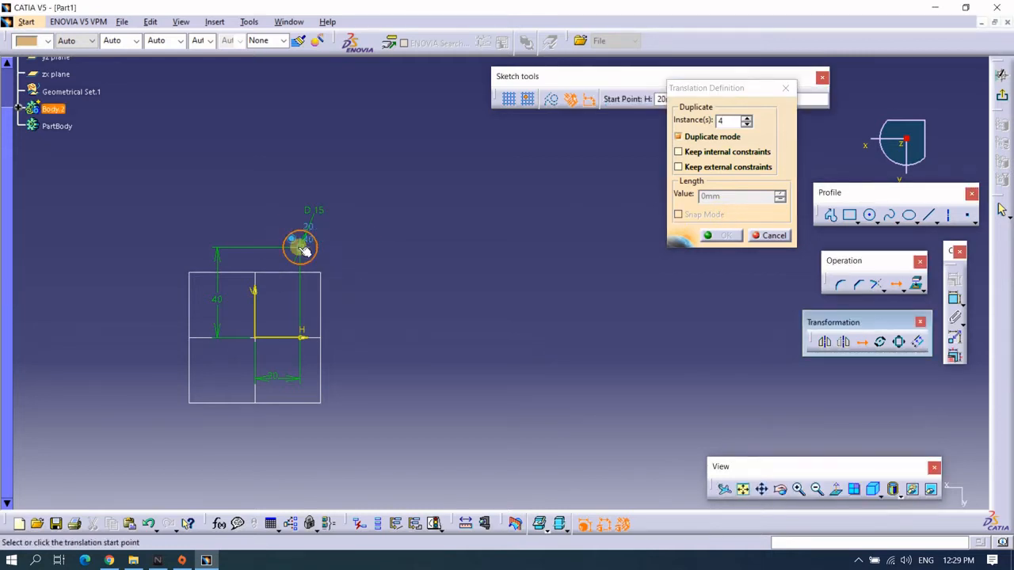
left_click(301, 248)
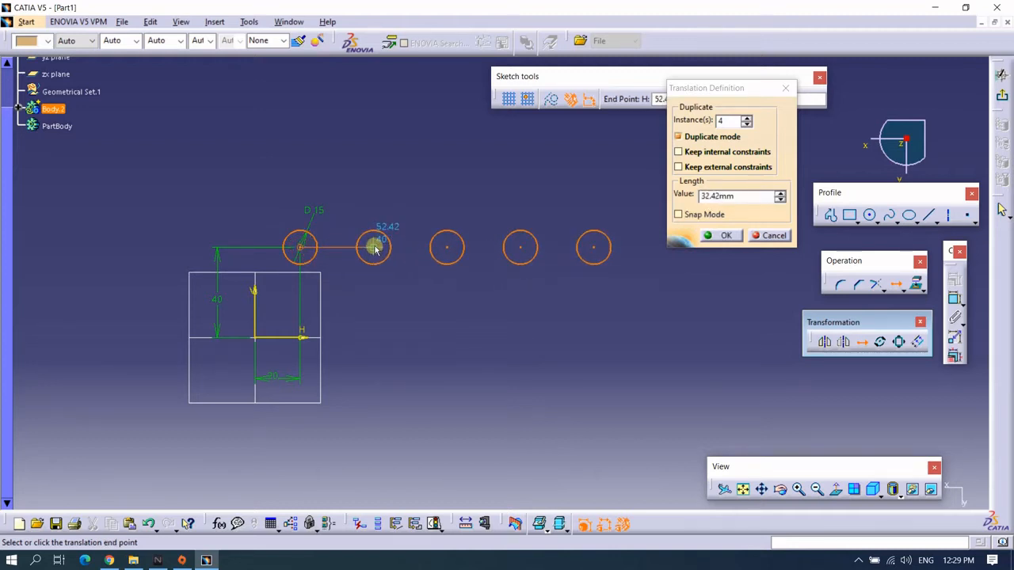
middle_click_drag(376, 248, 301, 260)
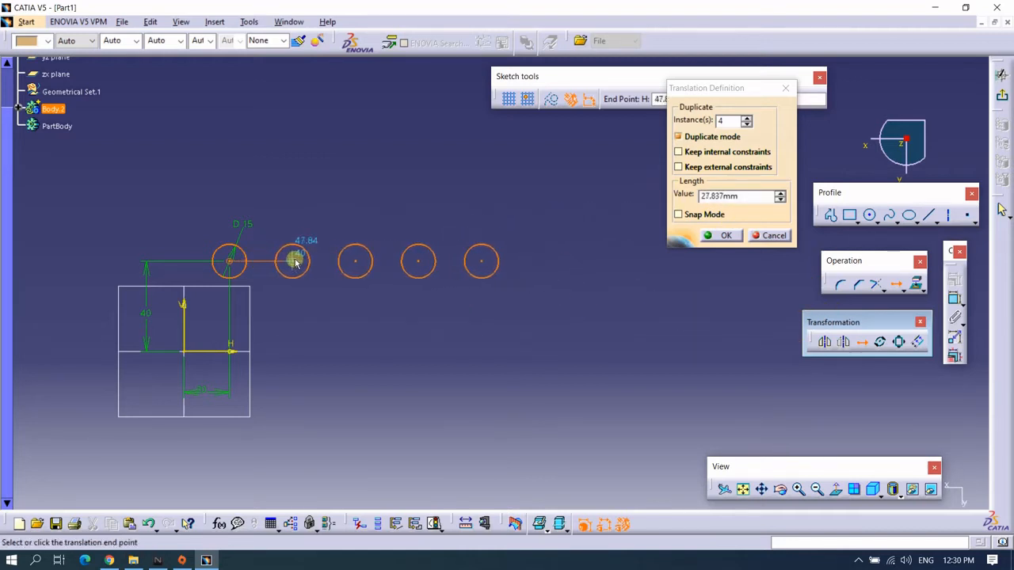
left_click(294, 262)
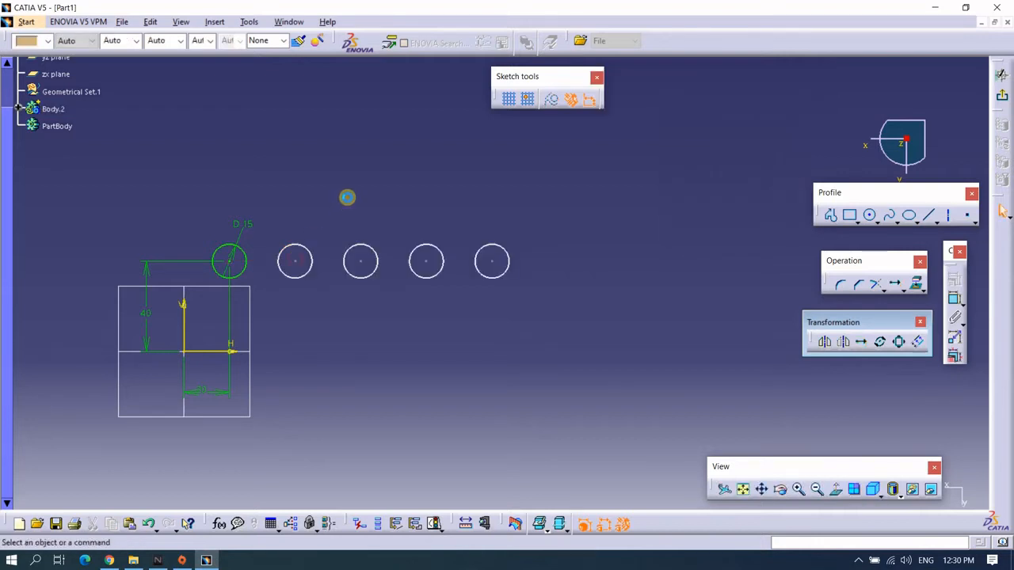
middle_click_drag(346, 197, 426, 172)
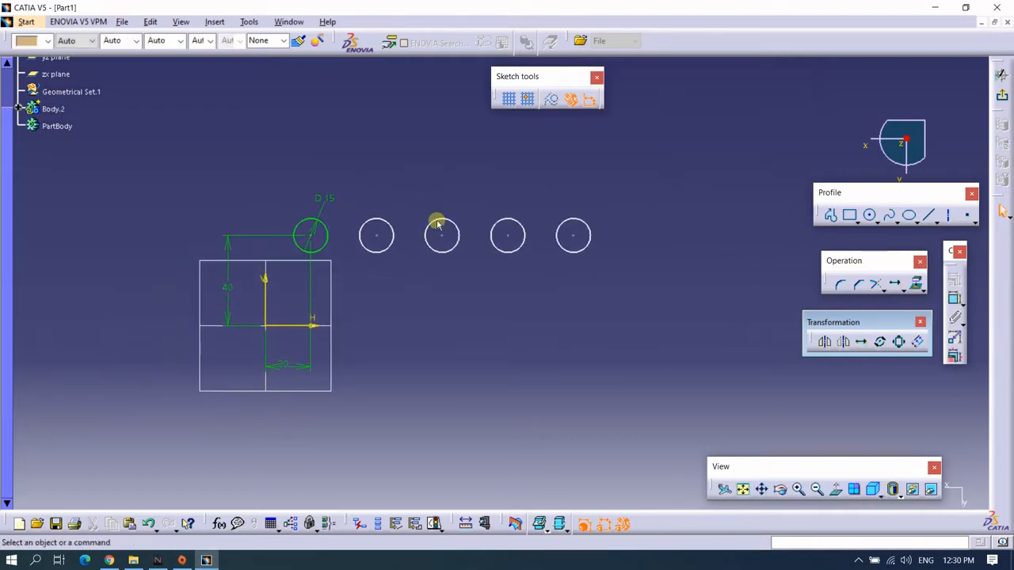
Draw a circle about 17 mm in diameter below the square, vertically aligned with the constrained 15 mm circle.
mouse_move(473, 201)
middle_mouse_down()
mouse_move(452, 183)
mouse_move(457, 201)
mouse_move(491, 183)
mouse_move(474, 140)
middle_mouse_up()
middle_click(457, 202)
middle_click_drag(507, 204, 491, 187)
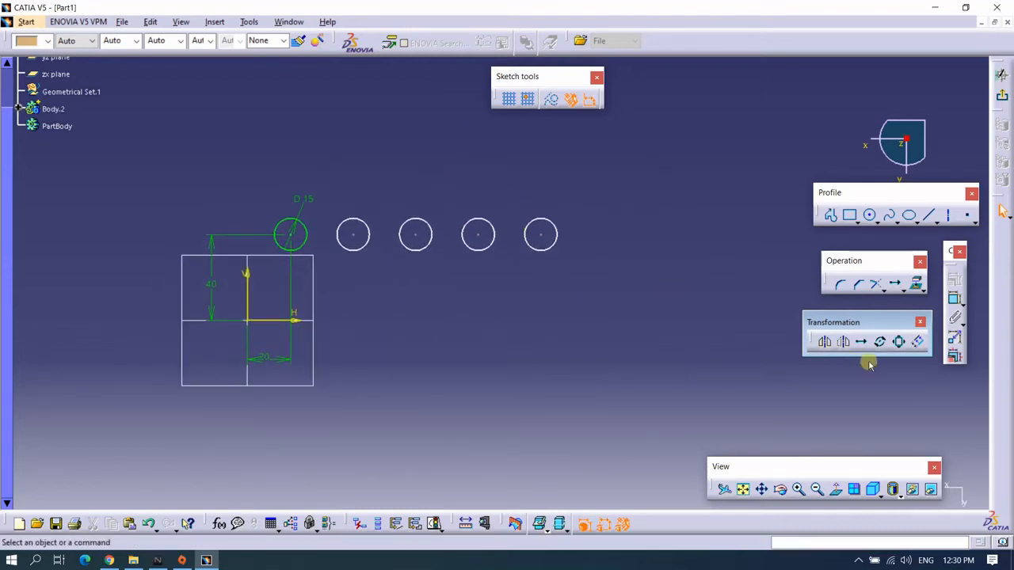
left_click(870, 215)
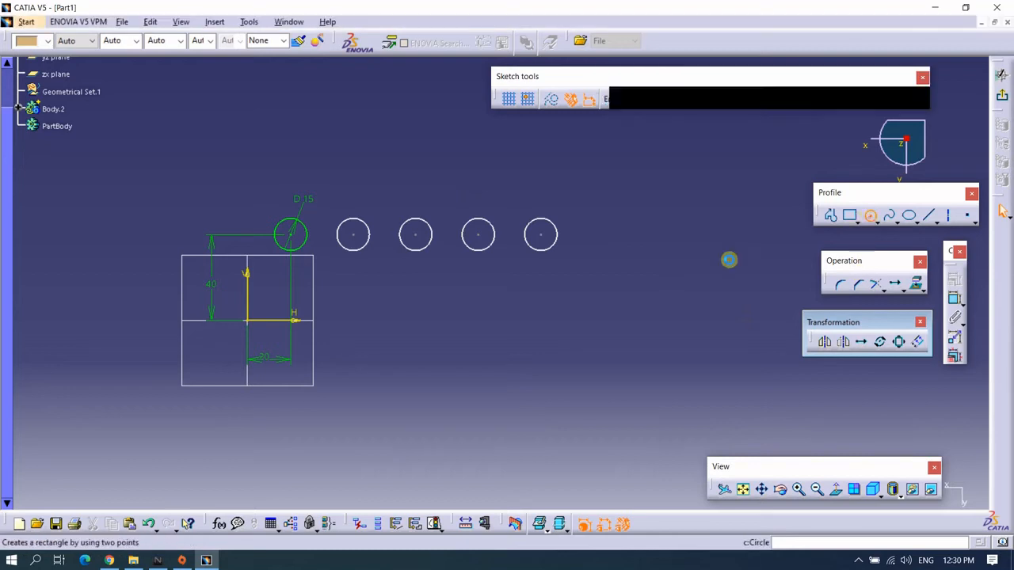
middle_click_drag(358, 311, 366, 276)
left_click(304, 375)
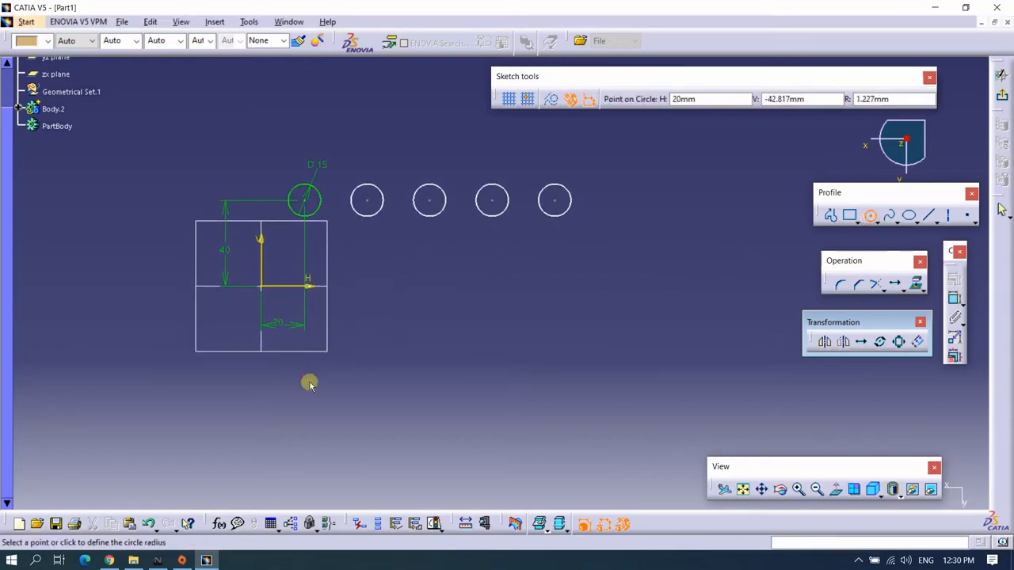
left_click(317, 388)
Dimension the new lower circle's diameter and set it to 15 mm.
left_click(954, 299)
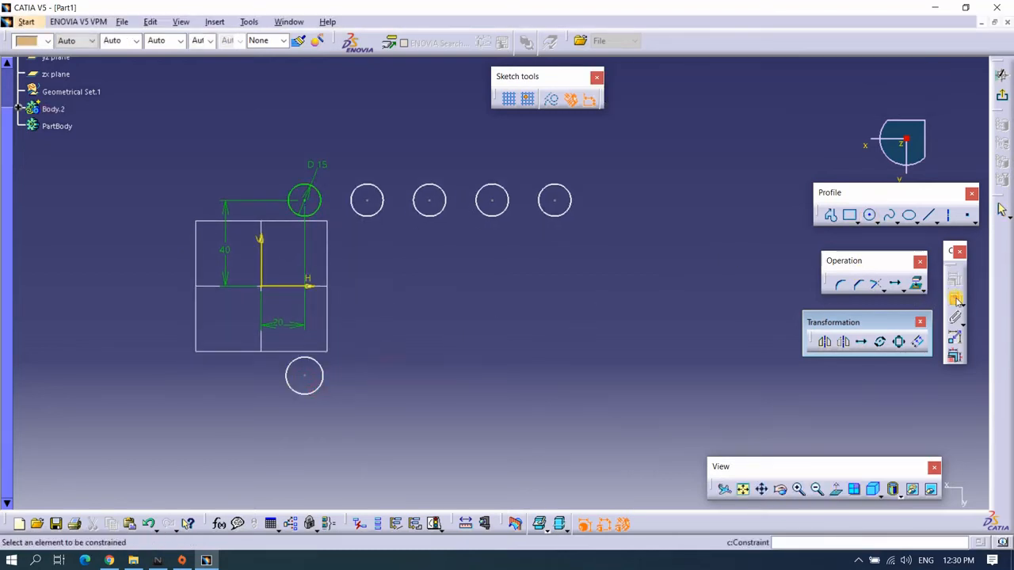
left_click(315, 372)
left_click(303, 418)
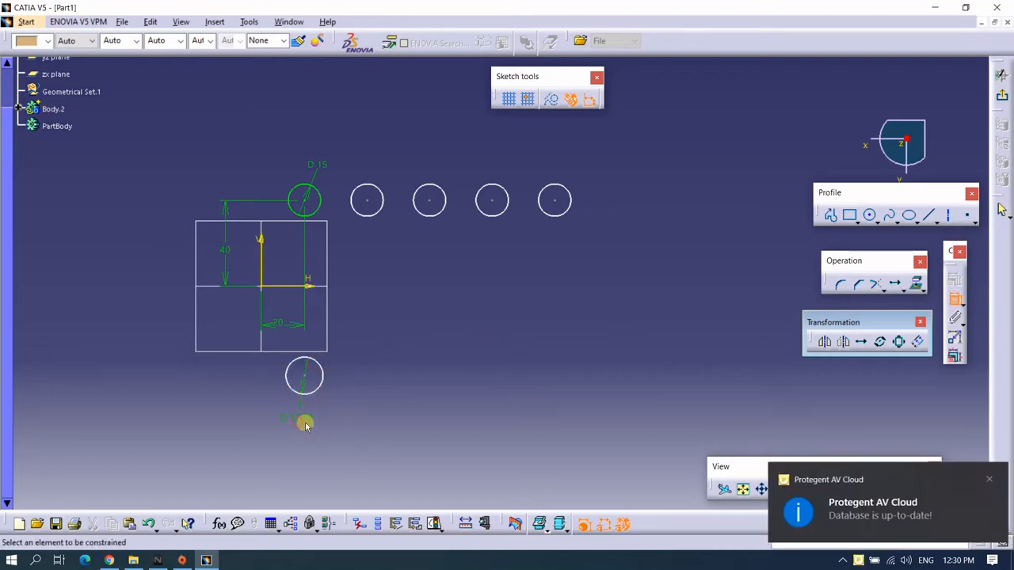
double_click(306, 420)
type("15")
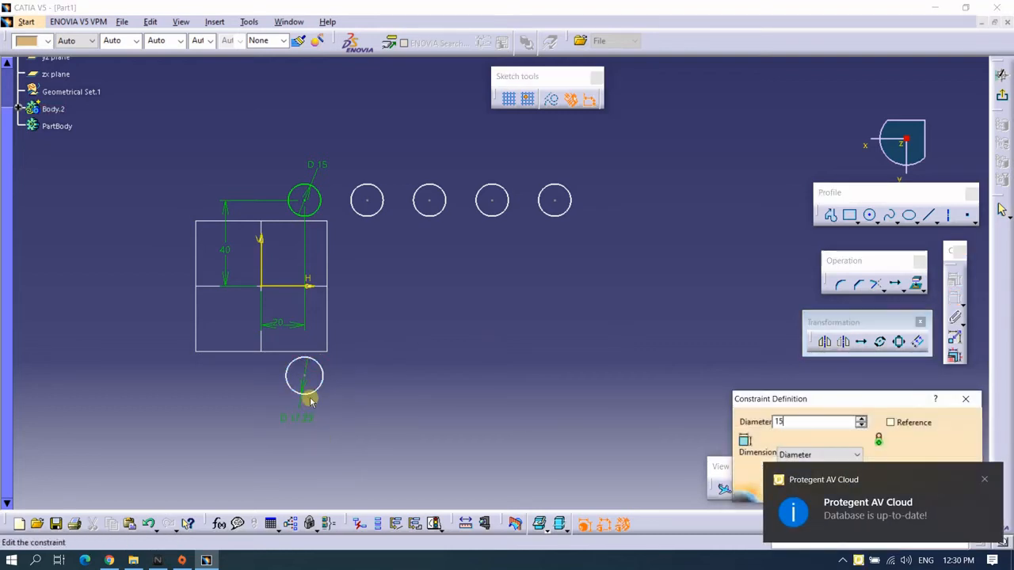
key("Return")
Constrain the lower circle's center 50 mm from the H axis and dimension its distance from the V axis.
left_click(291, 286)
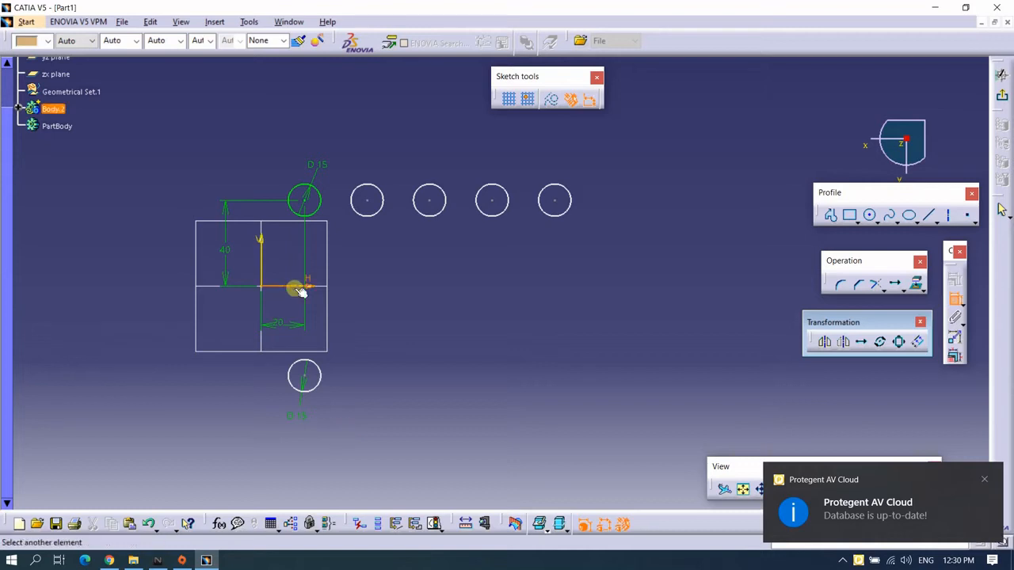
left_click(306, 377)
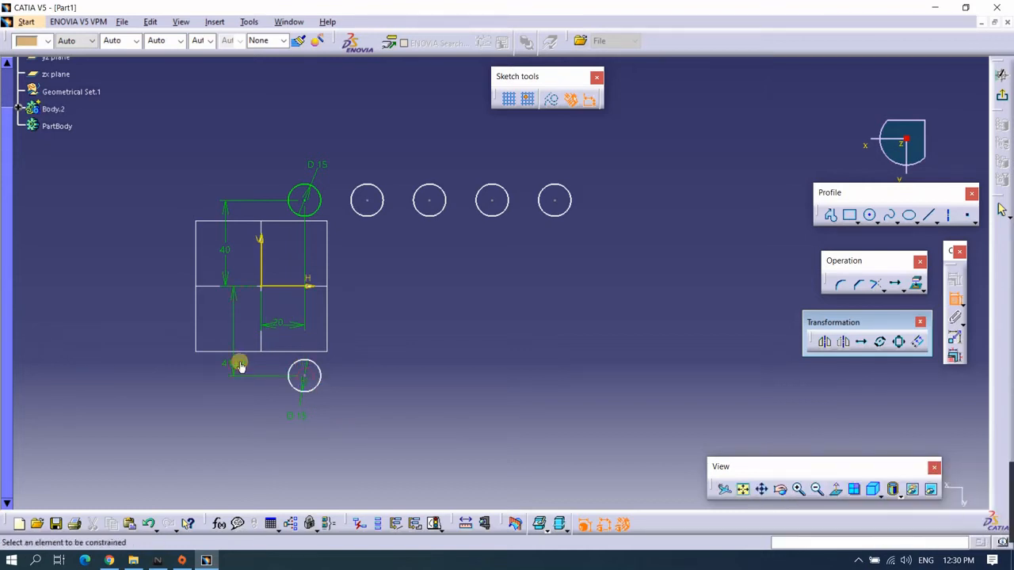
double_click(238, 362)
type("50")
key("Return")
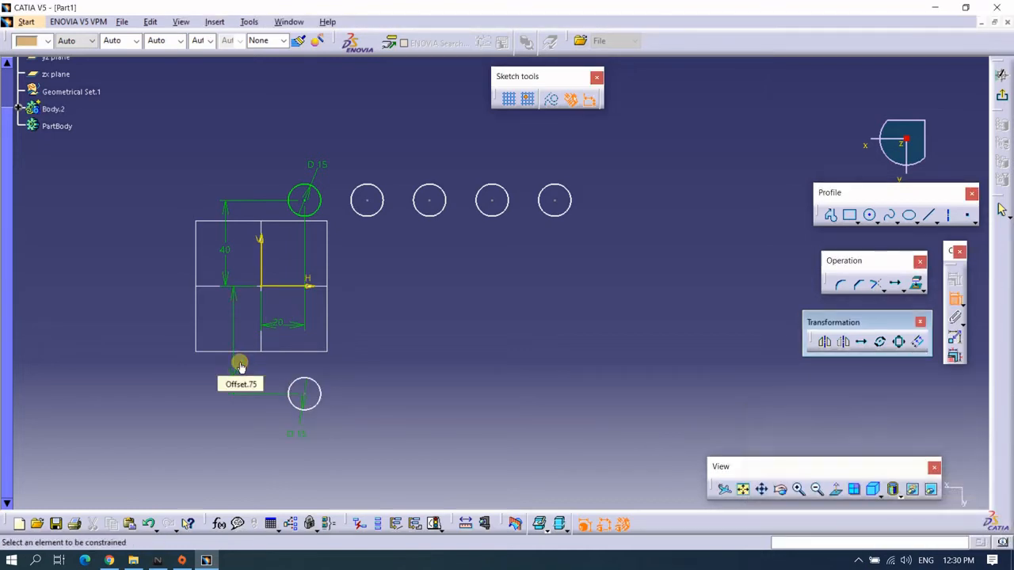
left_click(261, 274)
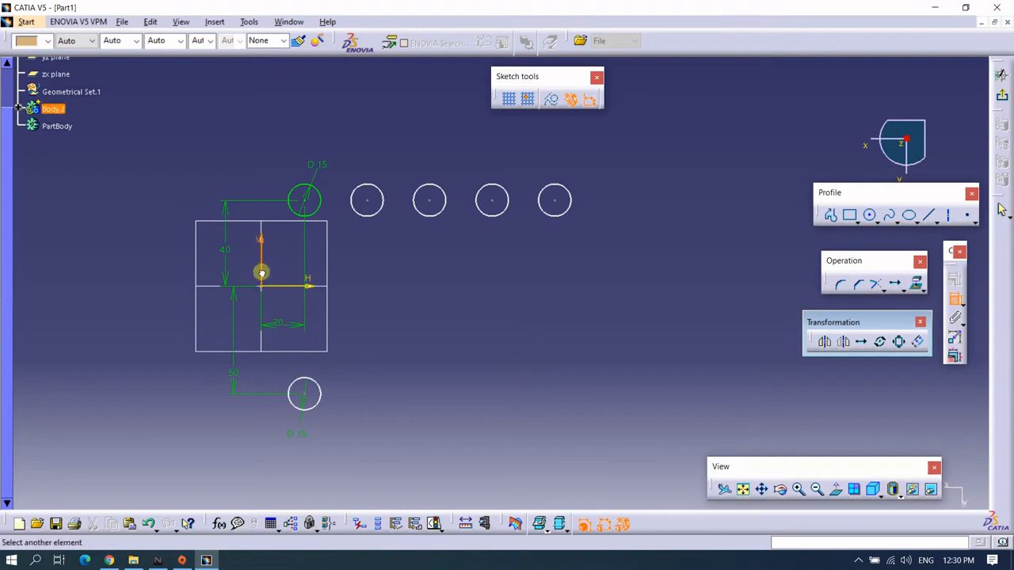
left_click(304, 394)
left_click(279, 369)
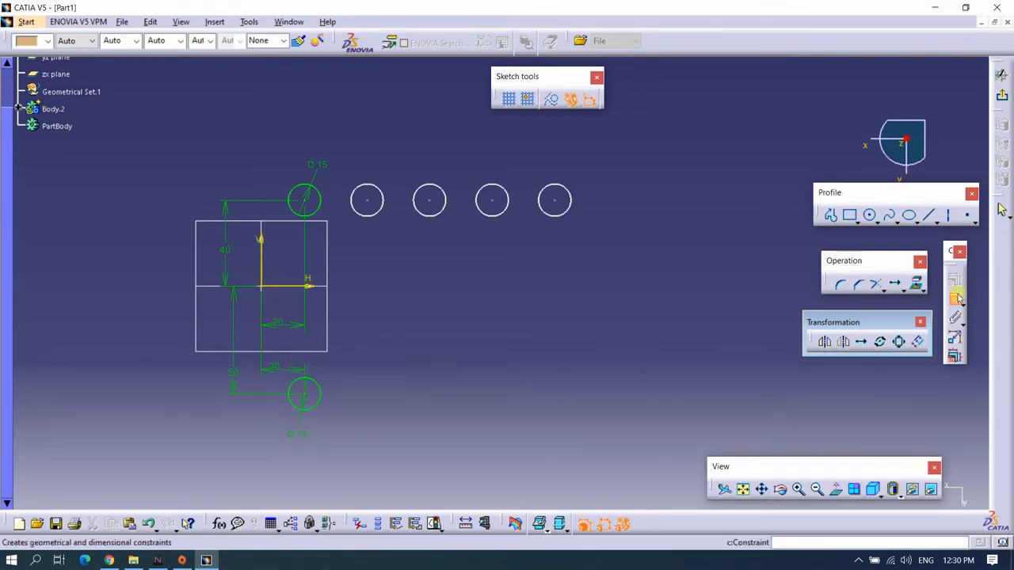
Translate the lower 15 mm circle in duplicate mode with internal constraints kept, creating 4 instances spaced about 28 mm apart horizontally.
left_click(860, 342)
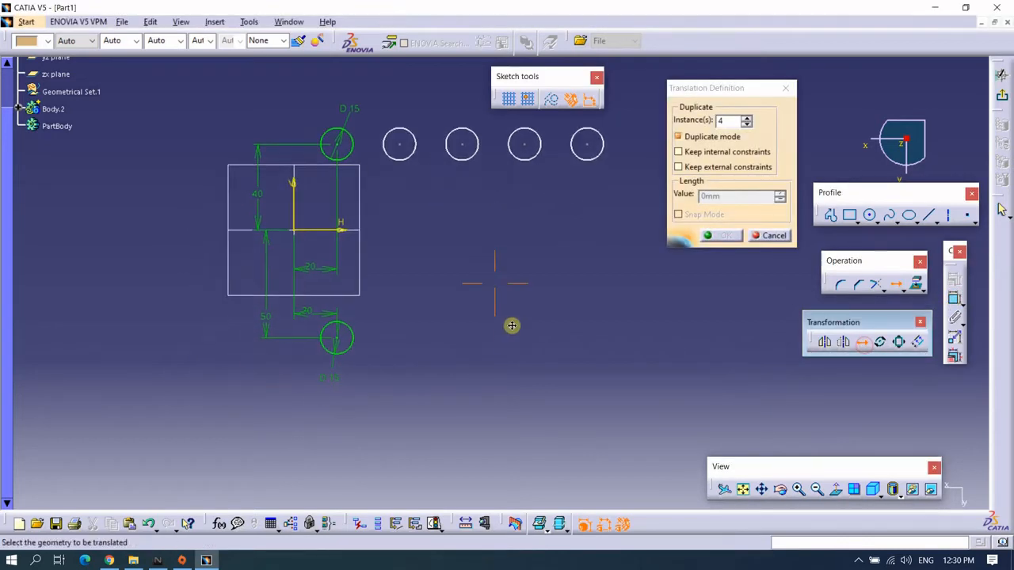
mouse_move(512, 326)
middle_mouse_down()
mouse_move(512, 361)
mouse_move(530, 357)
mouse_move(509, 341)
mouse_move(521, 316)
middle_mouse_up()
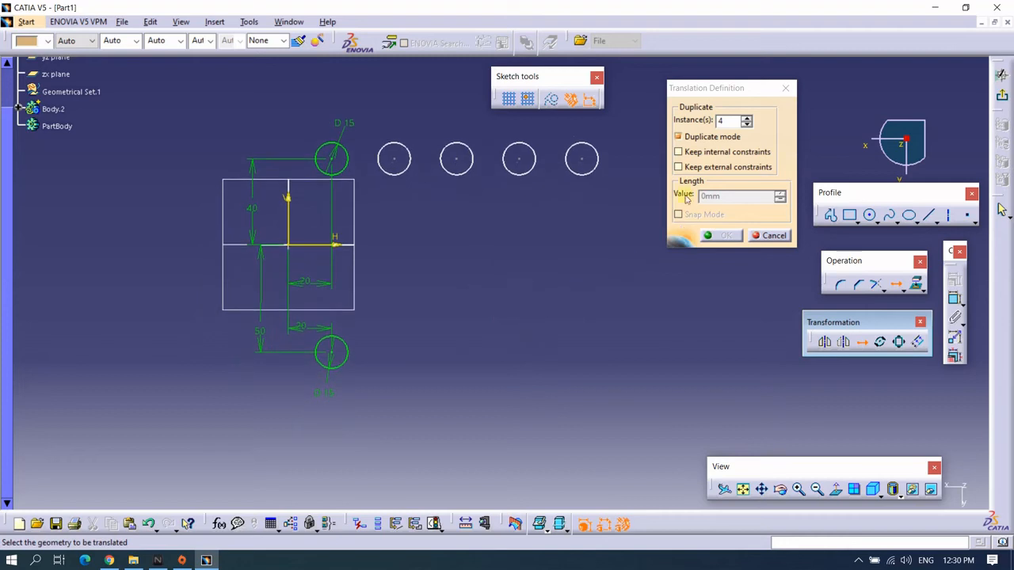
left_click(678, 152)
middle_click_drag(504, 337, 483, 339)
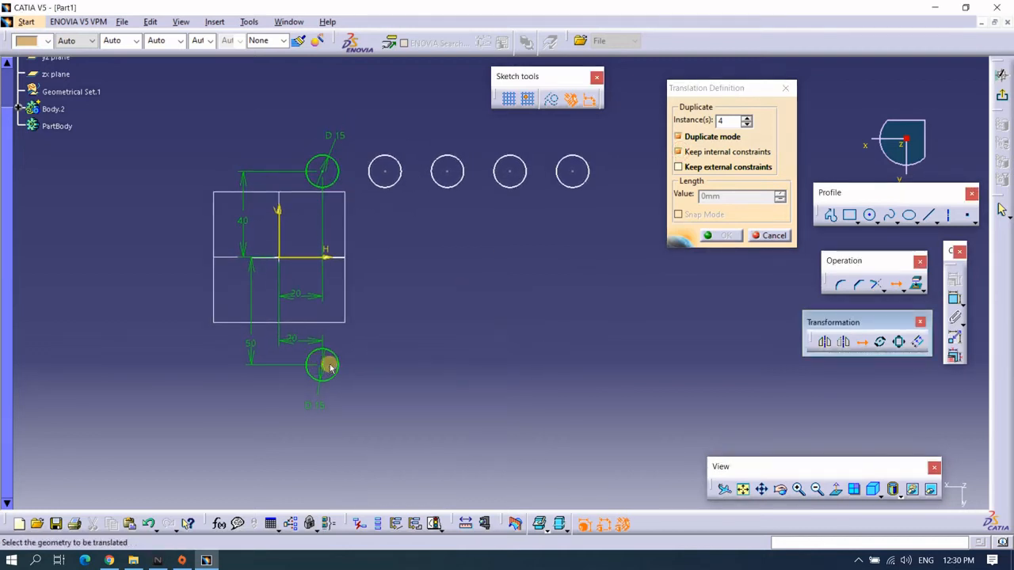
left_click_drag(350, 343, 278, 409)
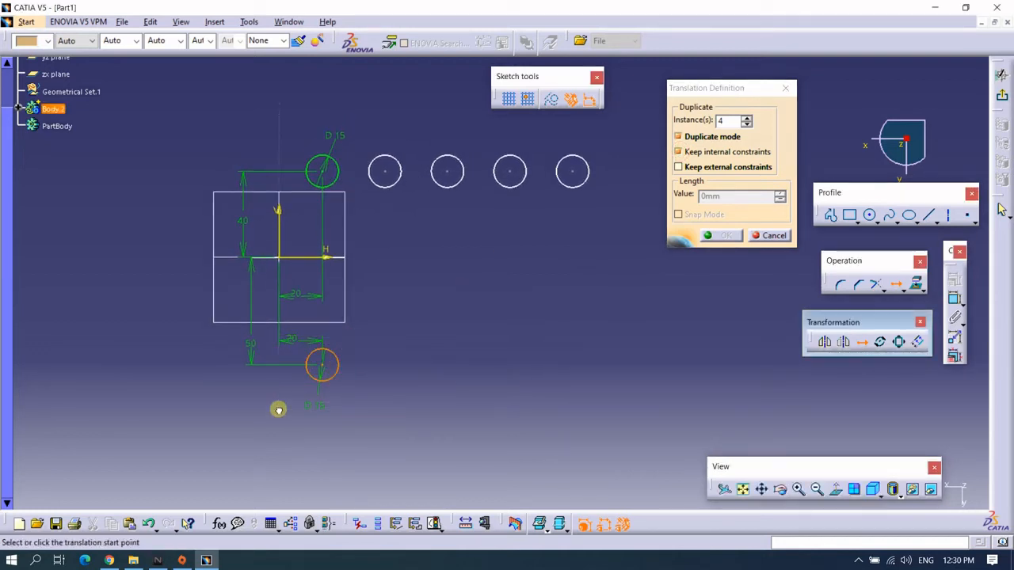
left_click(342, 365)
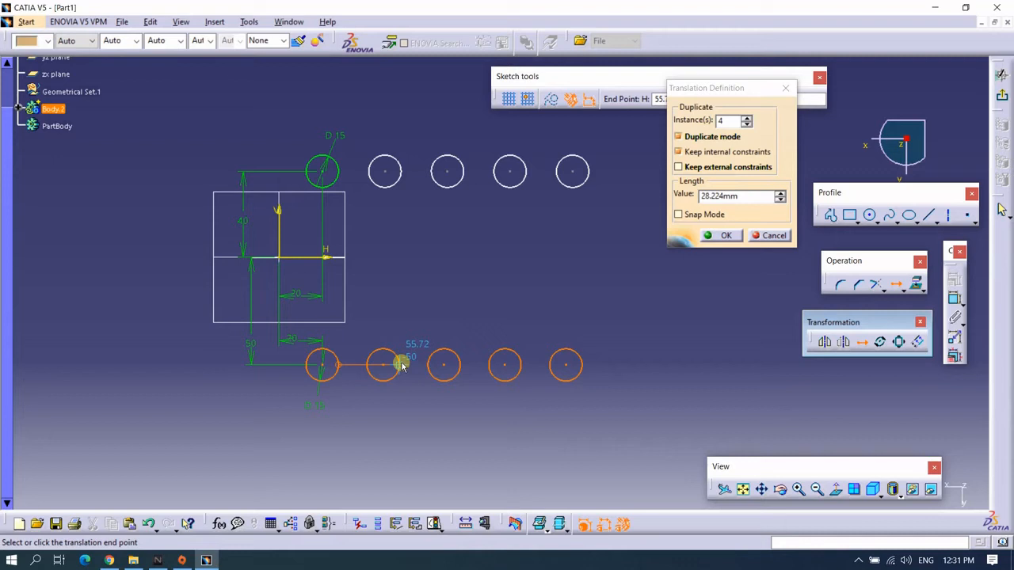
left_click(402, 365)
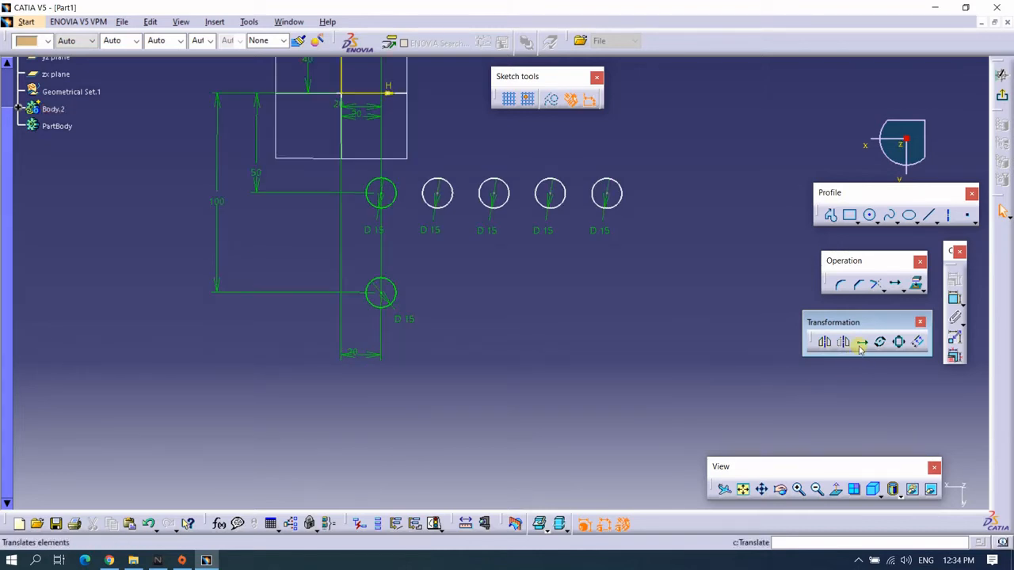
Translate the circle dimensioned 100 mm below the H axis, keeping internal and external constraints, into 4 horizontal instances about 31 mm apart.
left_click(860, 341)
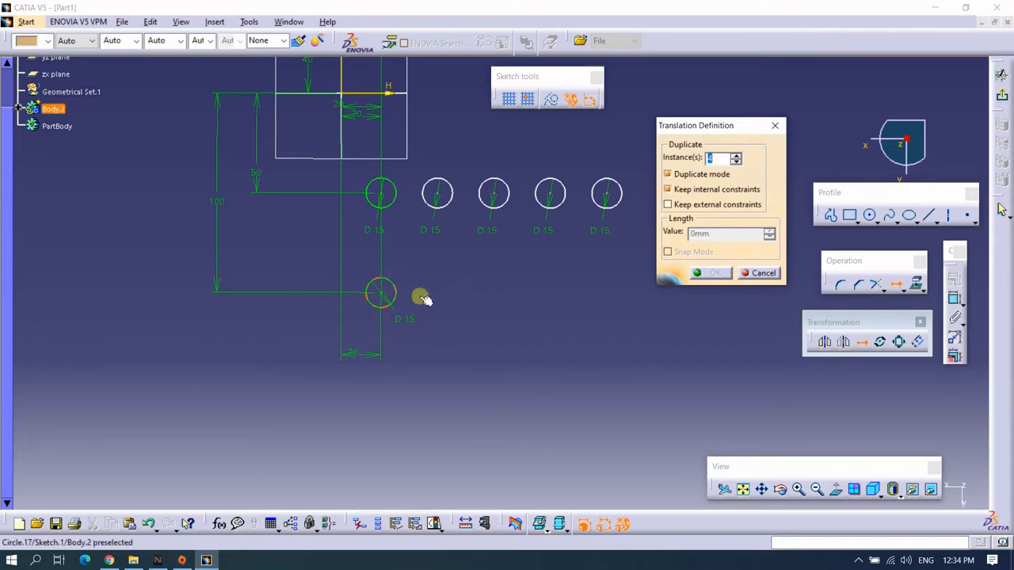
mouse_move(470, 314)
middle_mouse_down()
mouse_move(459, 346)
mouse_move(486, 338)
middle_mouse_up()
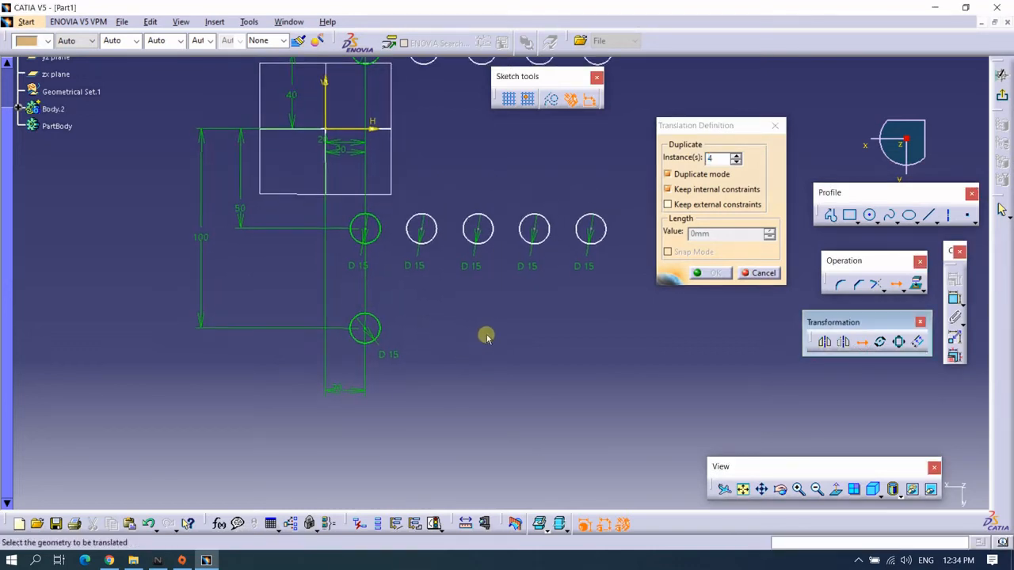
left_click(668, 204)
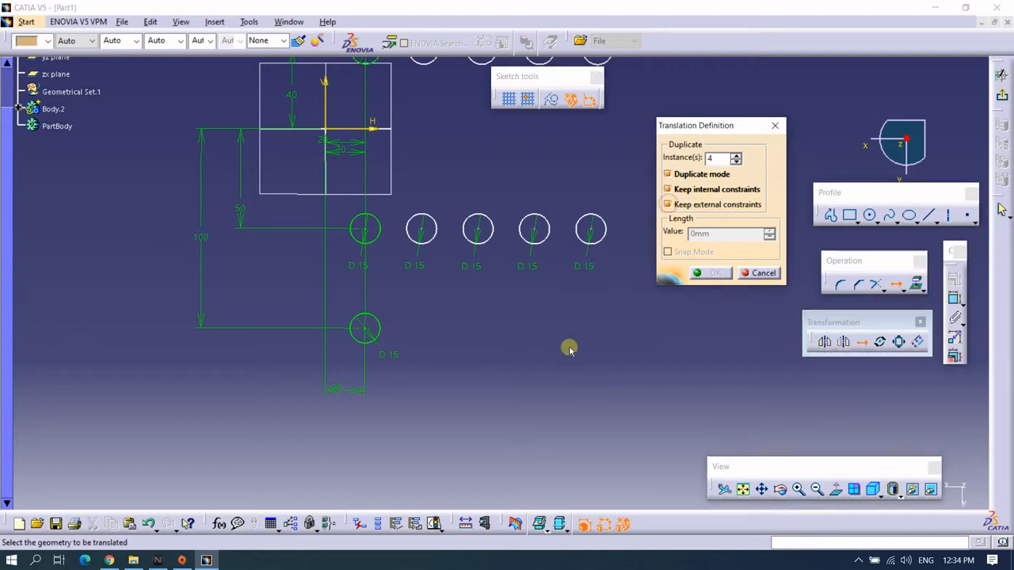
left_click(387, 346)
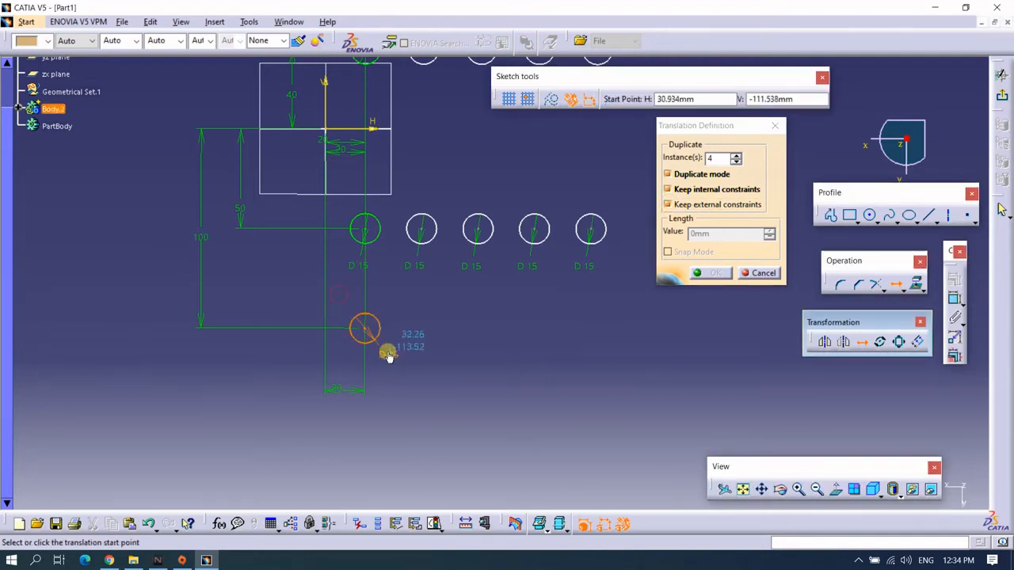
left_click(366, 331)
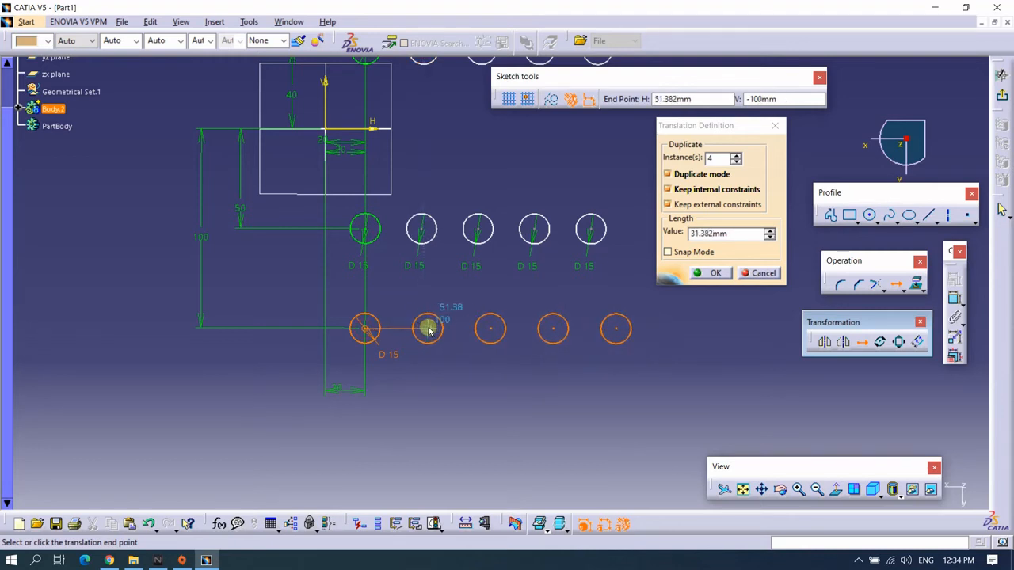
left_click(428, 330)
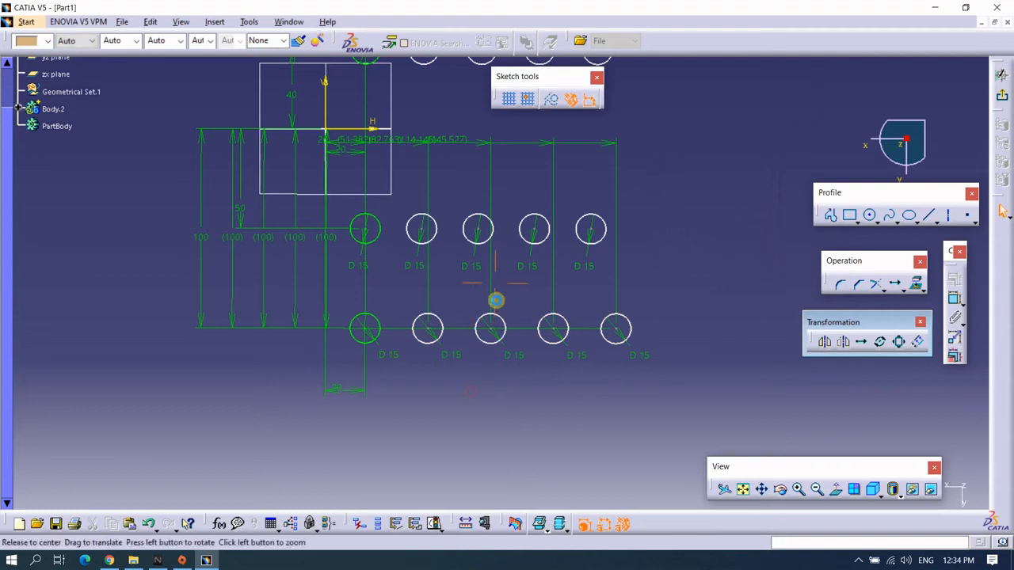
Move the horizontal reference dimensions of the third, fourth and fifth circles in the lowest row to below that row.
mouse_move(496, 300)
middle_mouse_down()
mouse_move(493, 341)
mouse_move(475, 273)
middle_mouse_up()
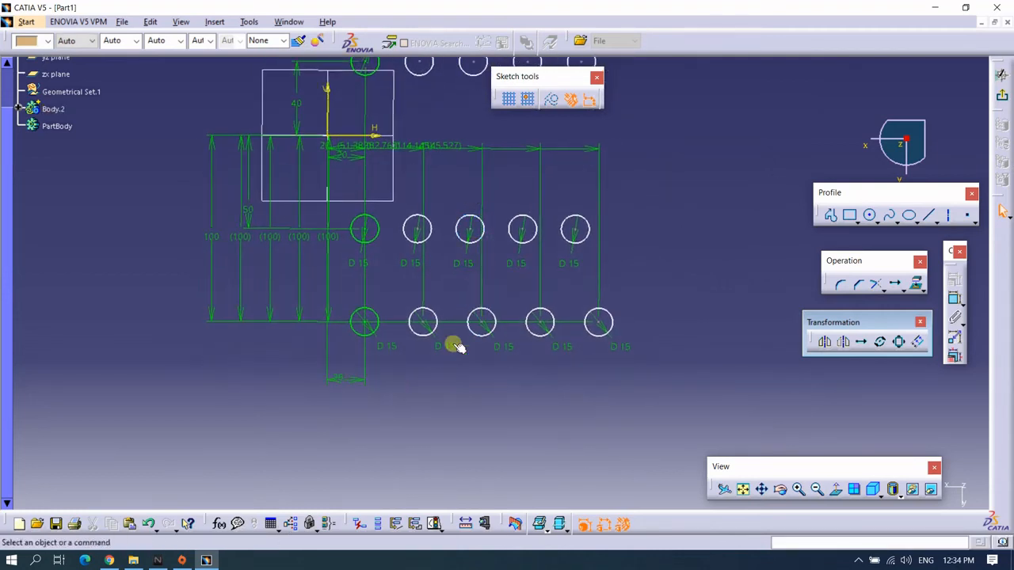
left_click(465, 149)
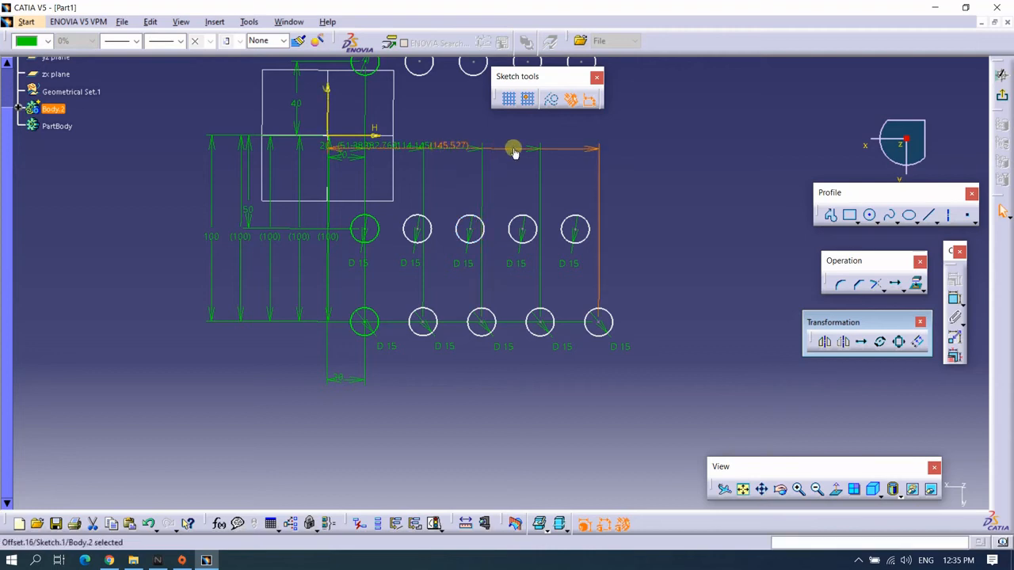
left_click_drag(565, 152, 568, 453)
left_click_drag(503, 151, 482, 412)
left_click(480, 369)
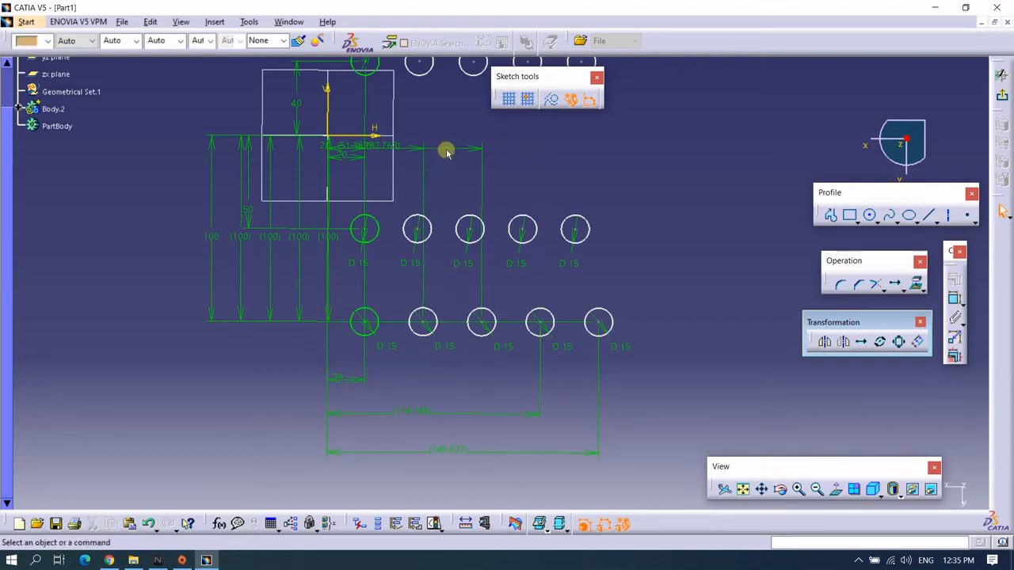
left_click_drag(449, 149, 444, 388)
middle_click_drag(420, 375, 426, 358)
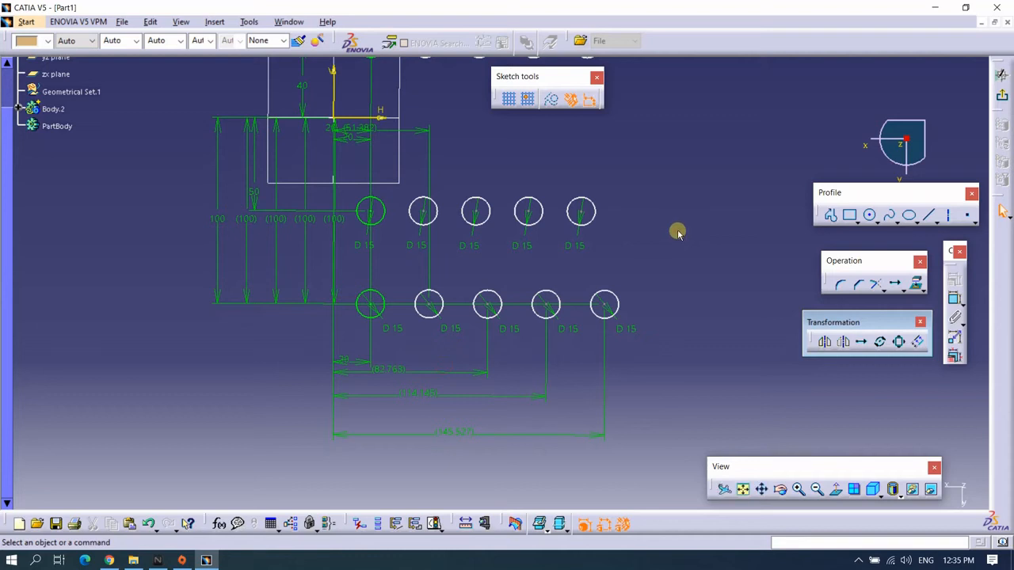
Convert the horizontal reference dimensions of the fifth, fourth and third circles in the lowest row to driving dimensions.
left_click(677, 231)
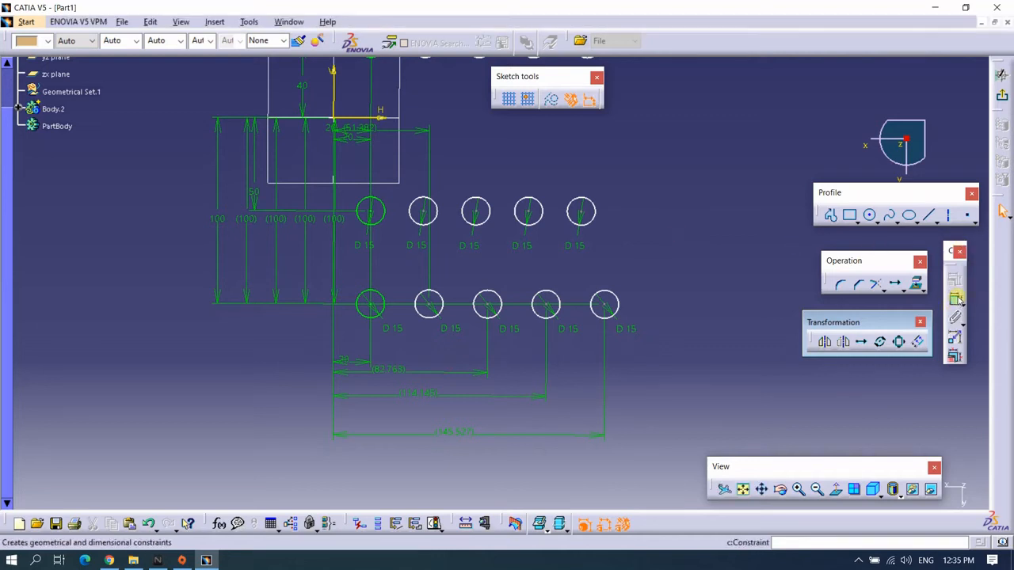
right_click(455, 431)
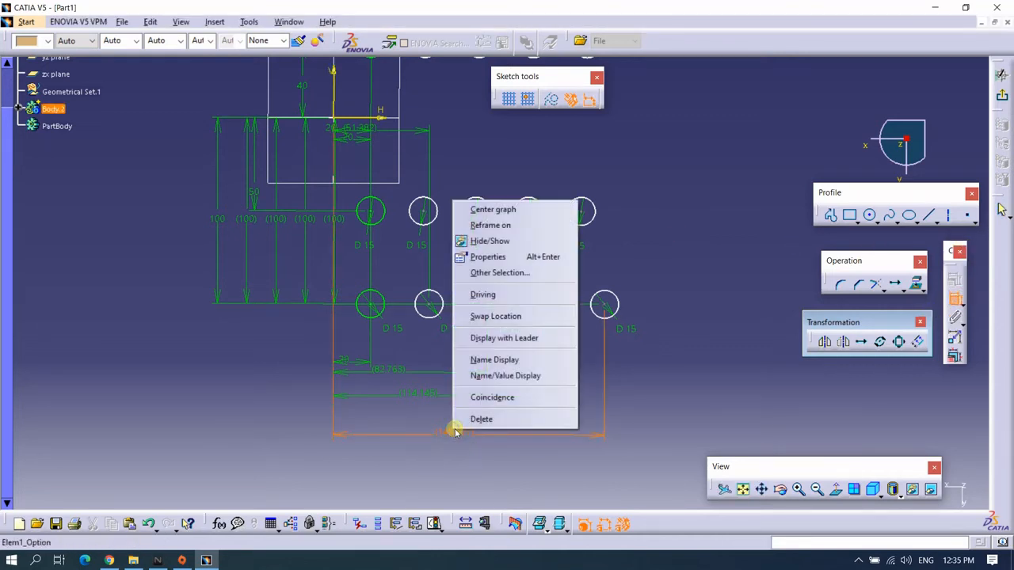
left_click(509, 293)
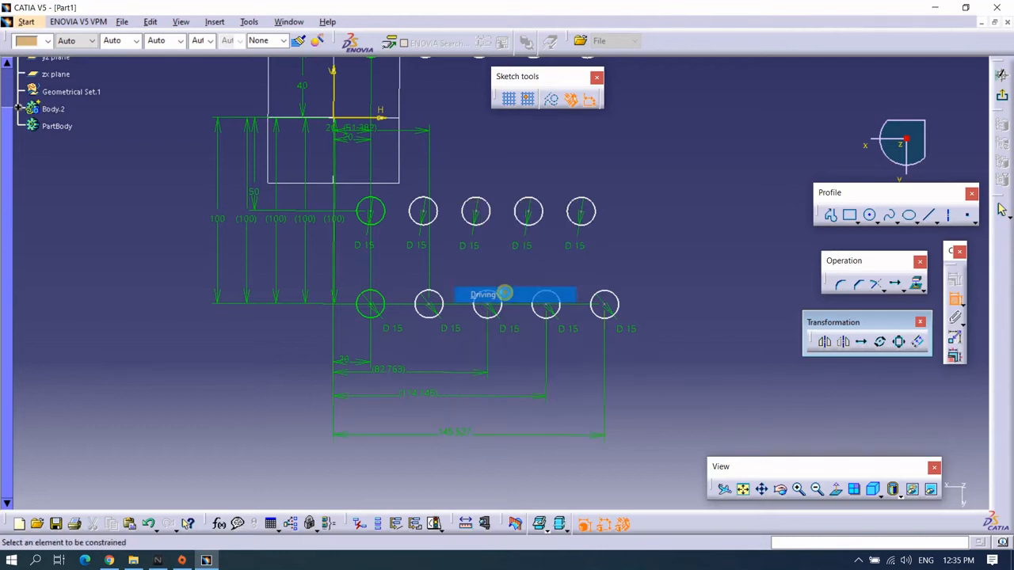
middle_click_drag(494, 416, 488, 354)
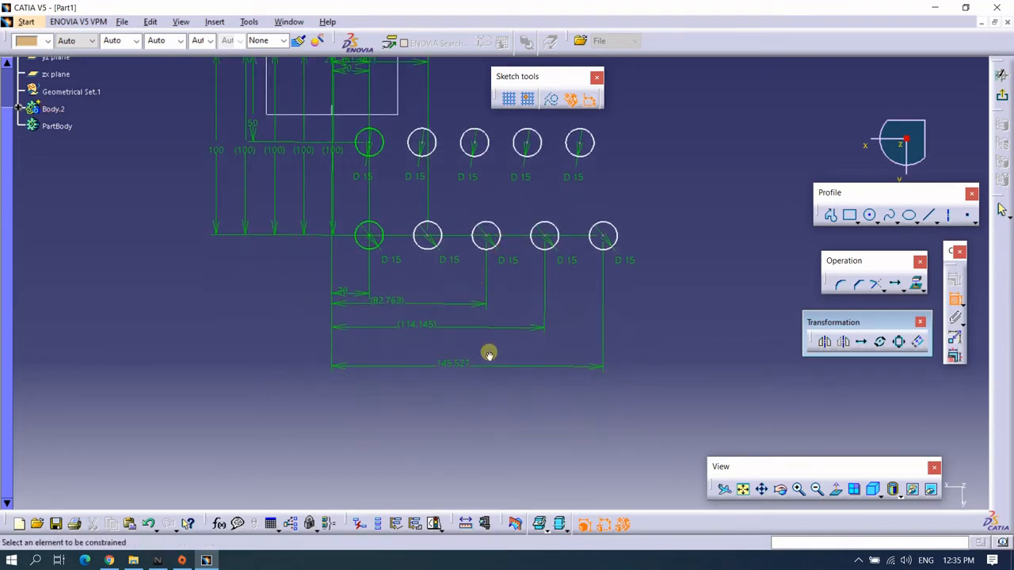
right_click(434, 325)
left_click(499, 405)
middle_click_drag(435, 346, 457, 404)
right_click(413, 355)
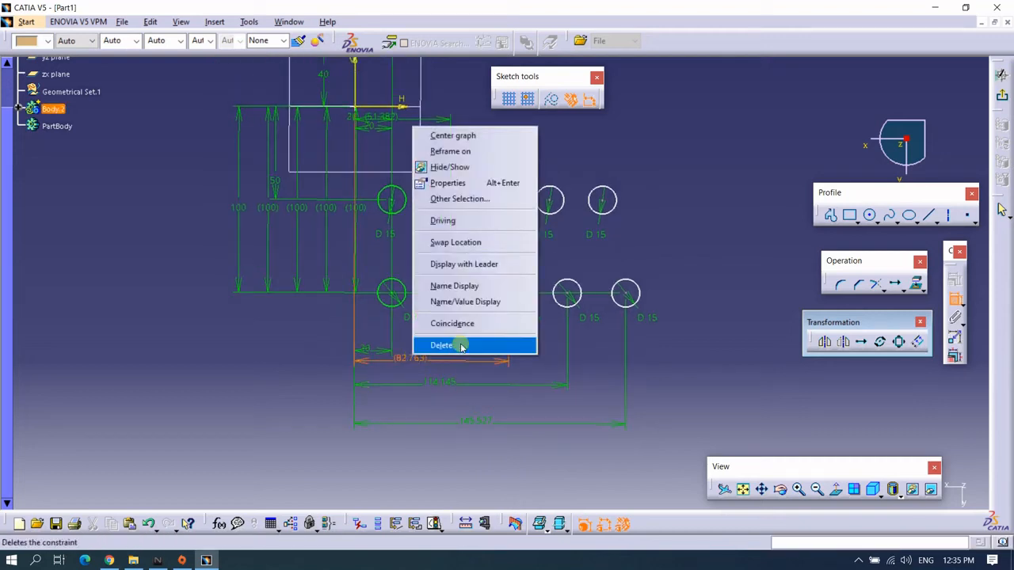
left_click(442, 221)
mouse_move(441, 344)
middle_mouse_down()
mouse_move(399, 328)
mouse_move(431, 357)
middle_mouse_up()
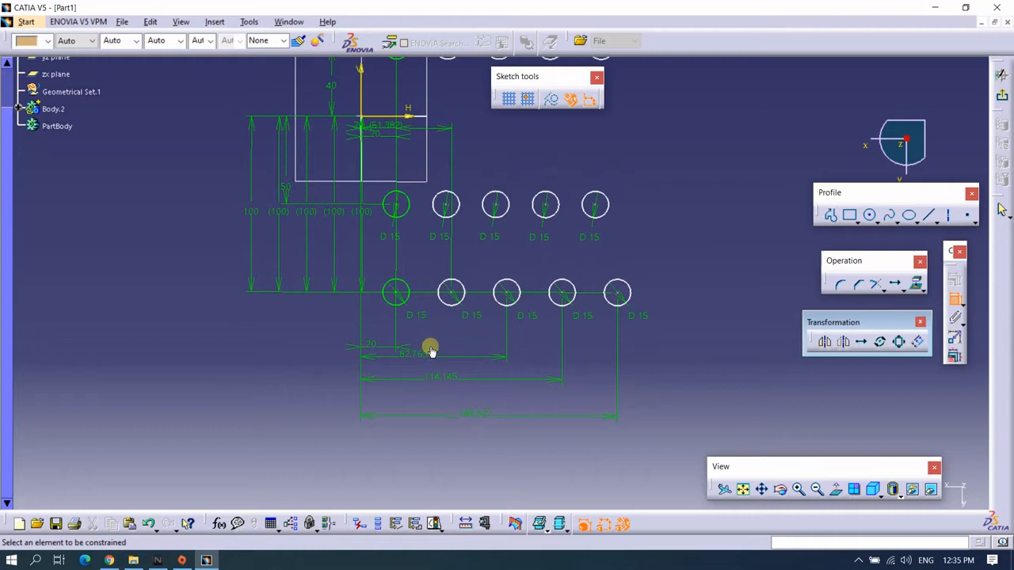
Set the third circle's horizontal distance from the V axis in the lowest row to 85 mm.
double_click(413, 356)
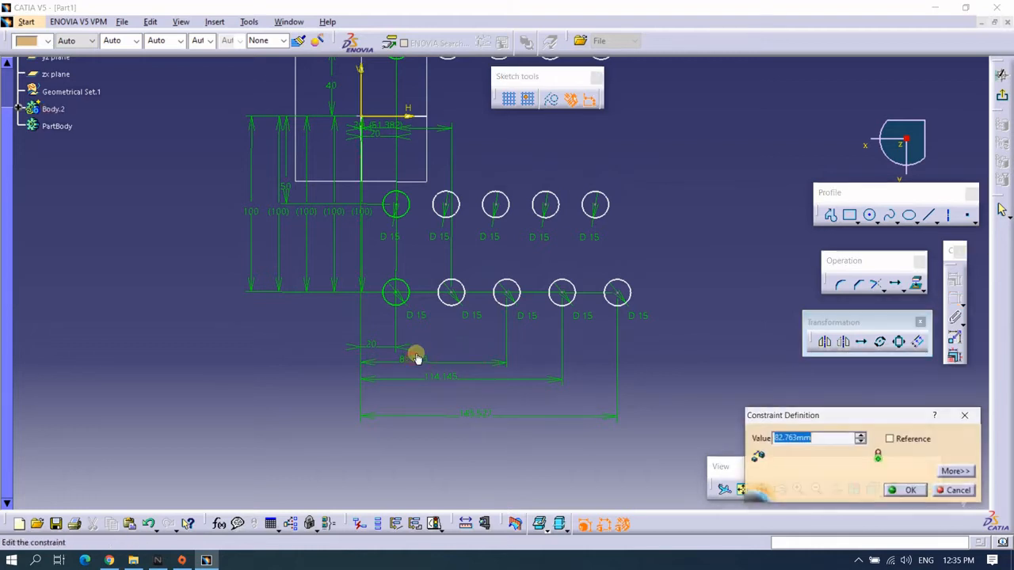
type("85")
key("Return")
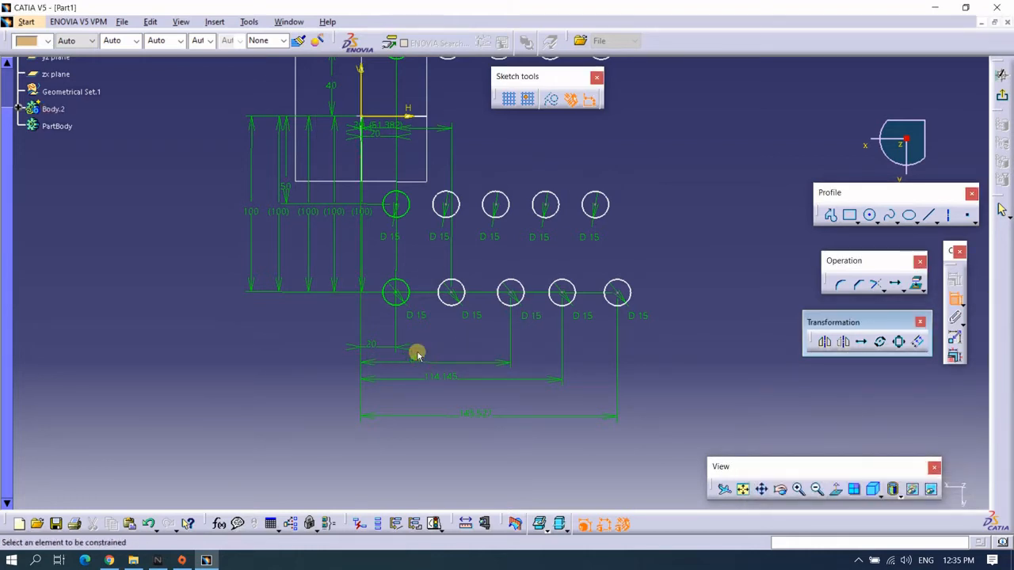
Set the fourth circle's horizontal distance from the V axis in the lowest row to 115 mm.
double_click(454, 375)
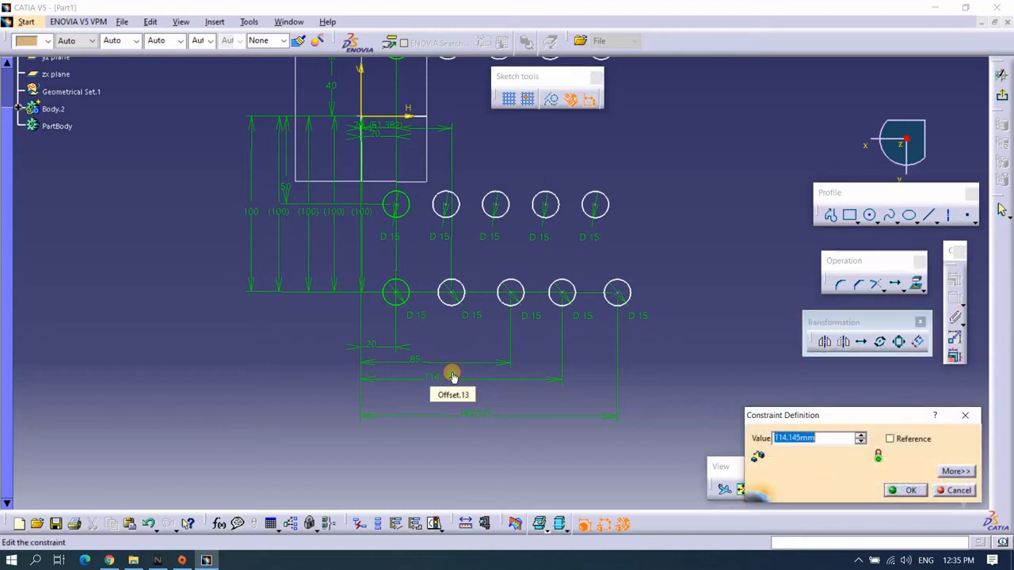
type("115")
key("Return")
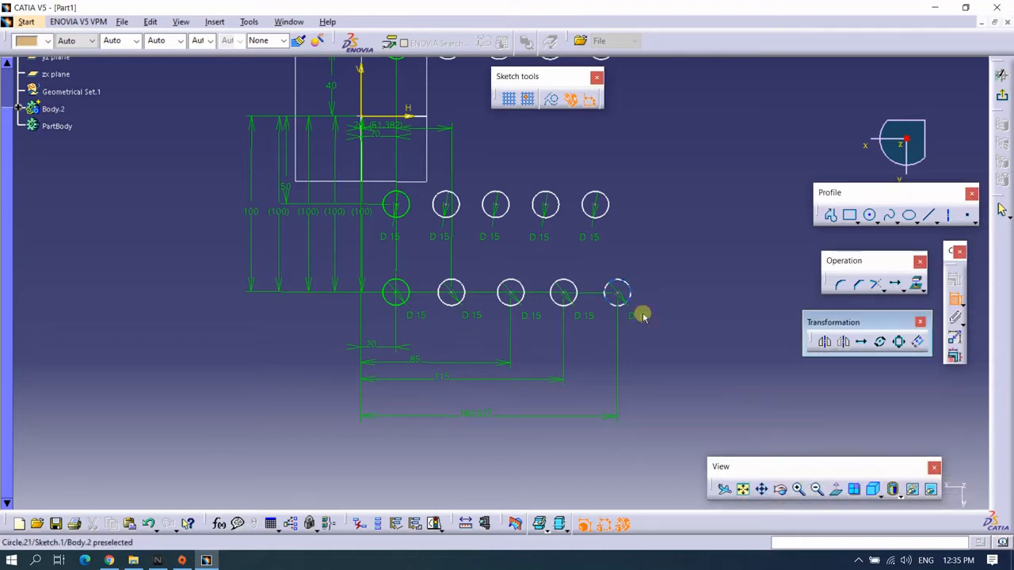
Delete all three rows of circles together with their dimensions from the sketch.
mouse_move(644, 317)
middle_mouse_down()
mouse_move(570, 347)
mouse_move(562, 390)
middle_mouse_up()
middle_click_drag(671, 230, 671, 255)
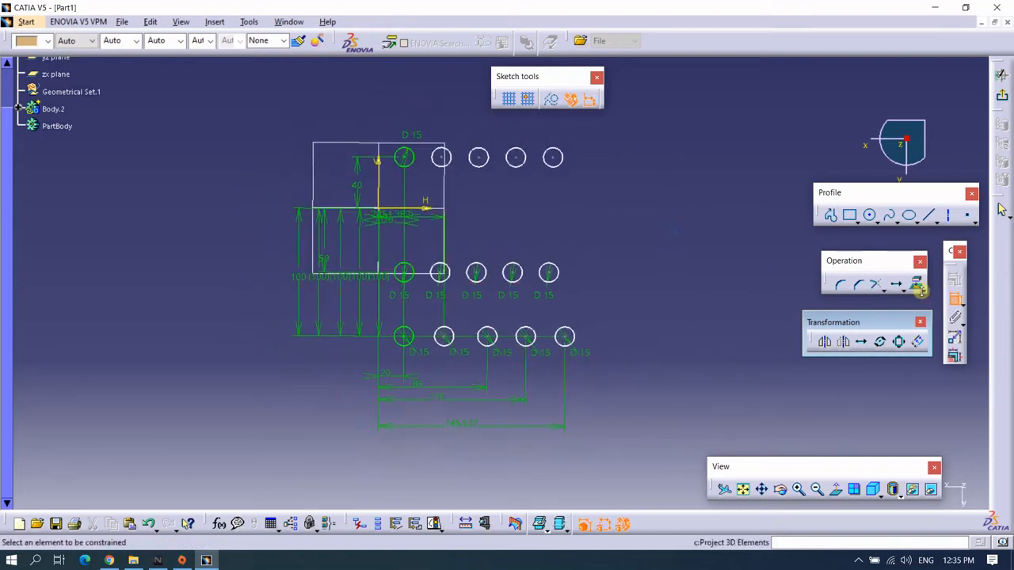
mouse_move(196, 118)
left_mouse_down()
mouse_move(353, 283)
mouse_move(635, 444)
left_mouse_up()
key("Delete")
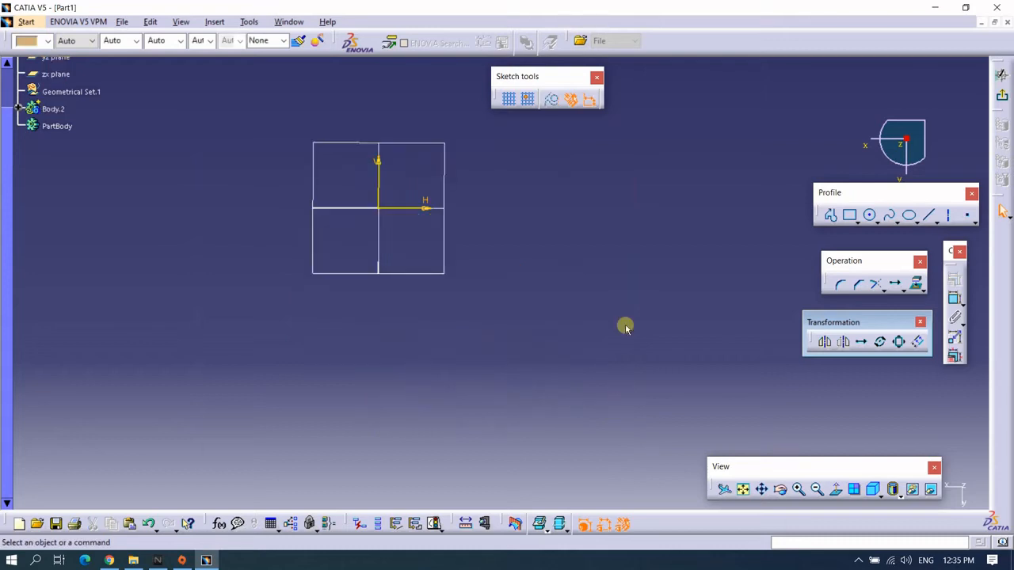
middle_click_drag(622, 325, 613, 369)
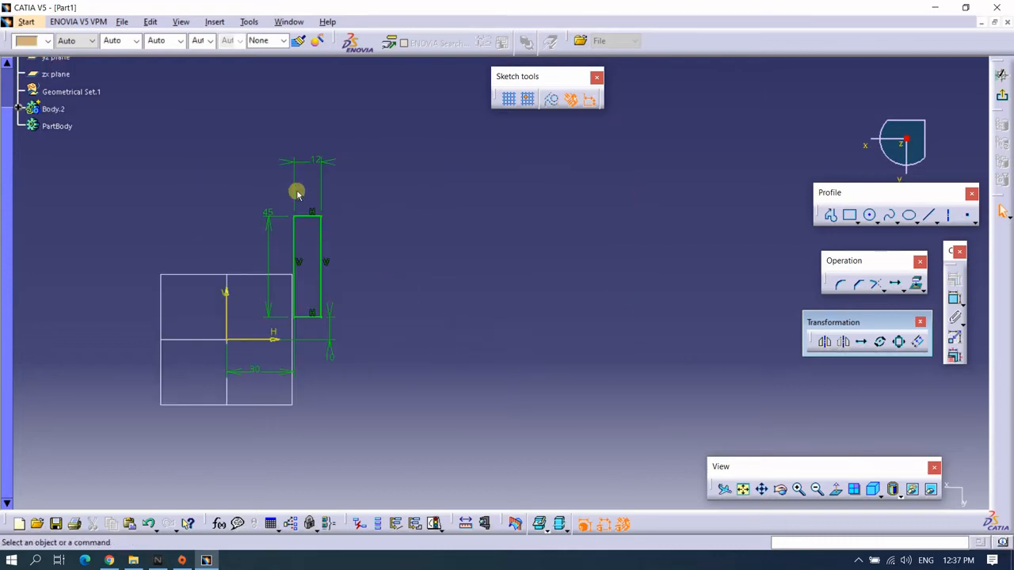
Start translating the 12 by 45 mm rectangle with 5 duplicated instances, keeping internal and external constraints, from its lower-left corner.
left_click_drag(282, 191, 338, 326)
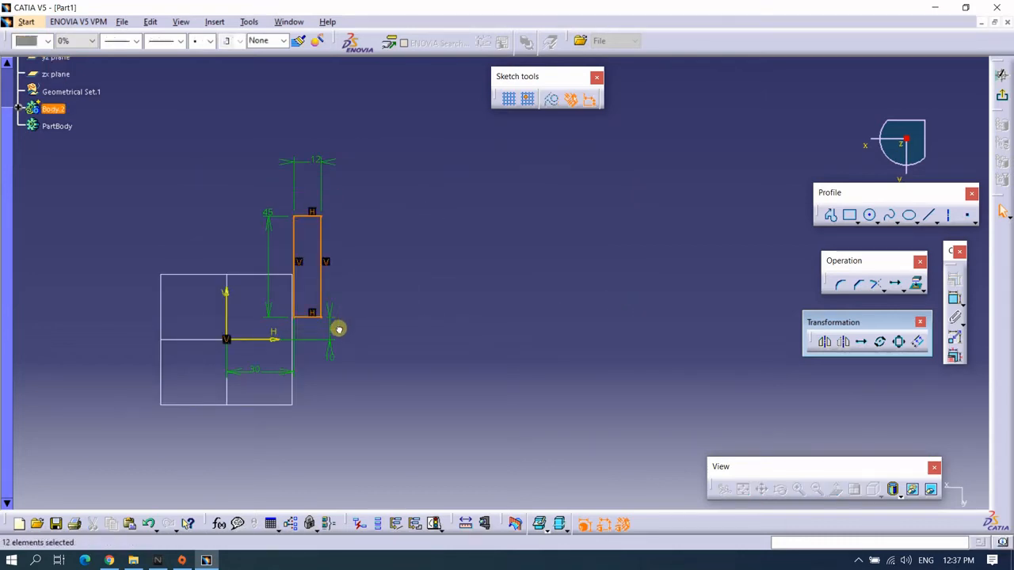
left_click(359, 255)
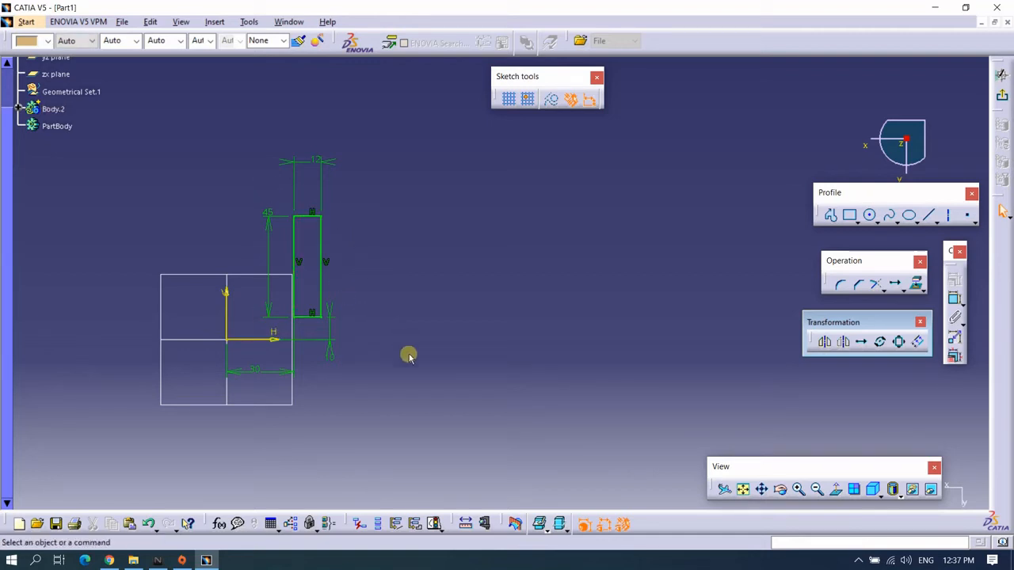
left_click(862, 342)
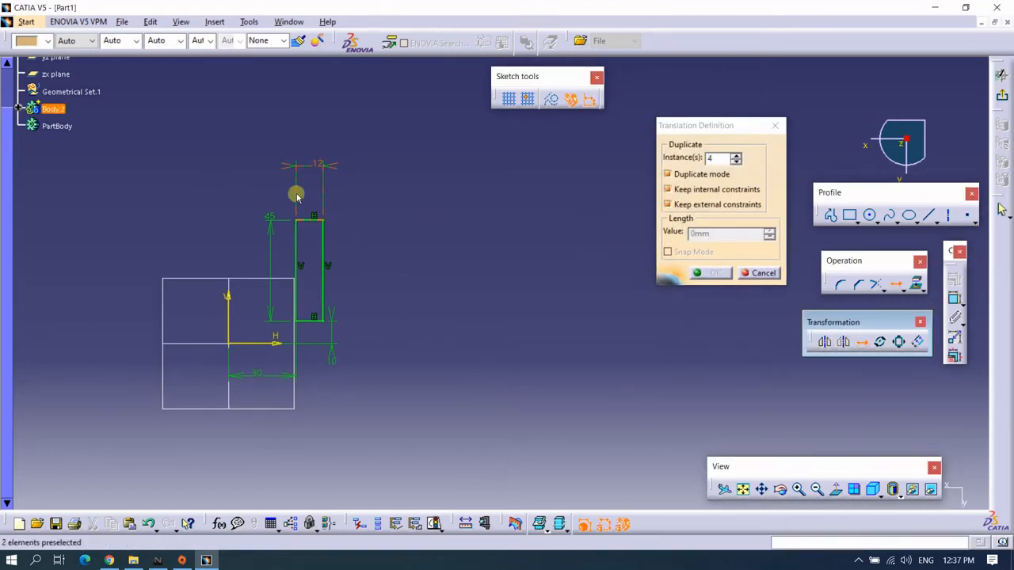
left_click_drag(287, 195, 340, 339)
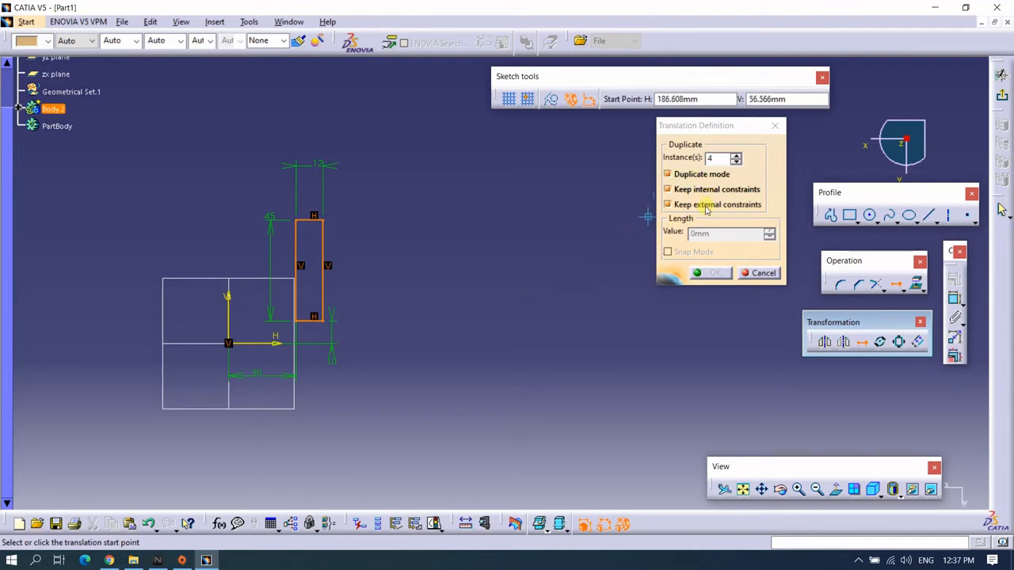
mouse_move(414, 262)
middle_mouse_down()
mouse_move(382, 263)
mouse_move(384, 278)
middle_mouse_up()
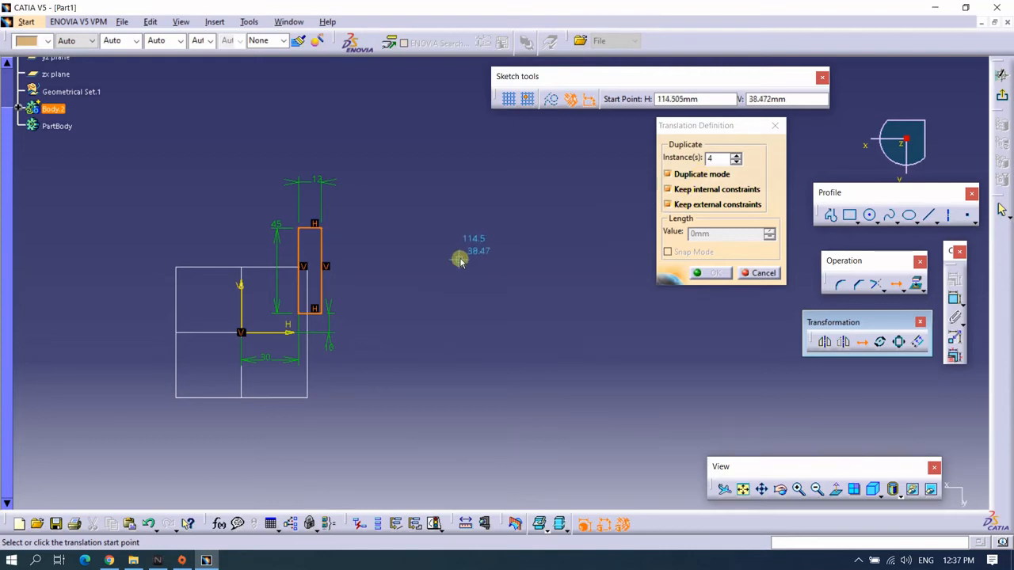
mouse_move(459, 256)
middle_mouse_down()
mouse_move(434, 256)
mouse_move(452, 252)
middle_mouse_up()
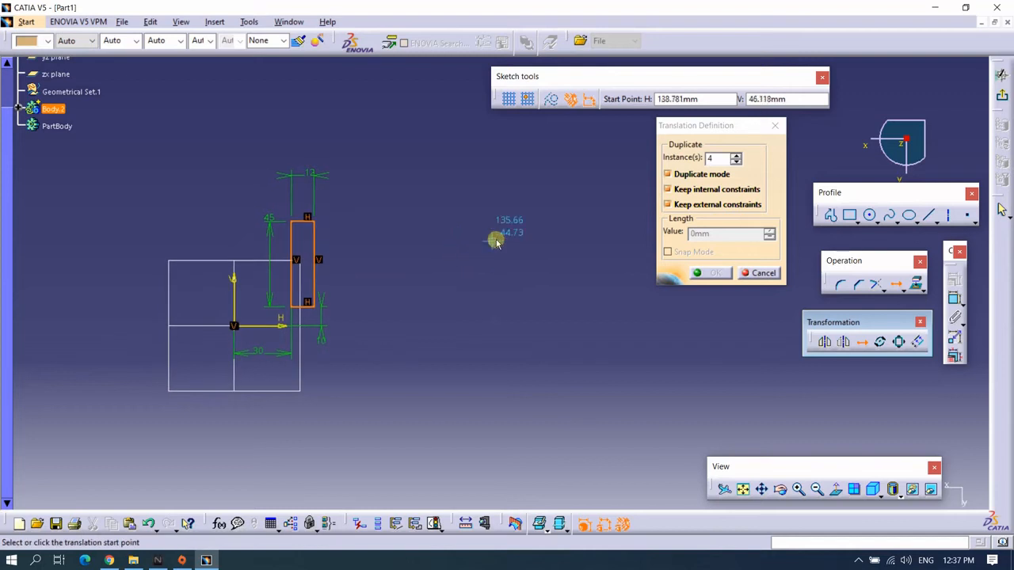
double_click(710, 158)
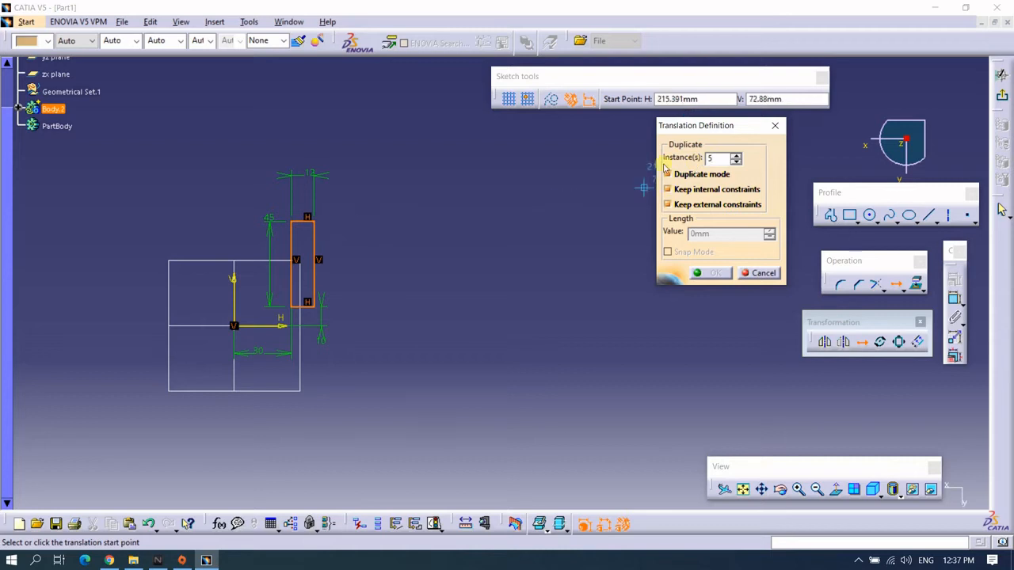
middle_click_drag(436, 321, 433, 327)
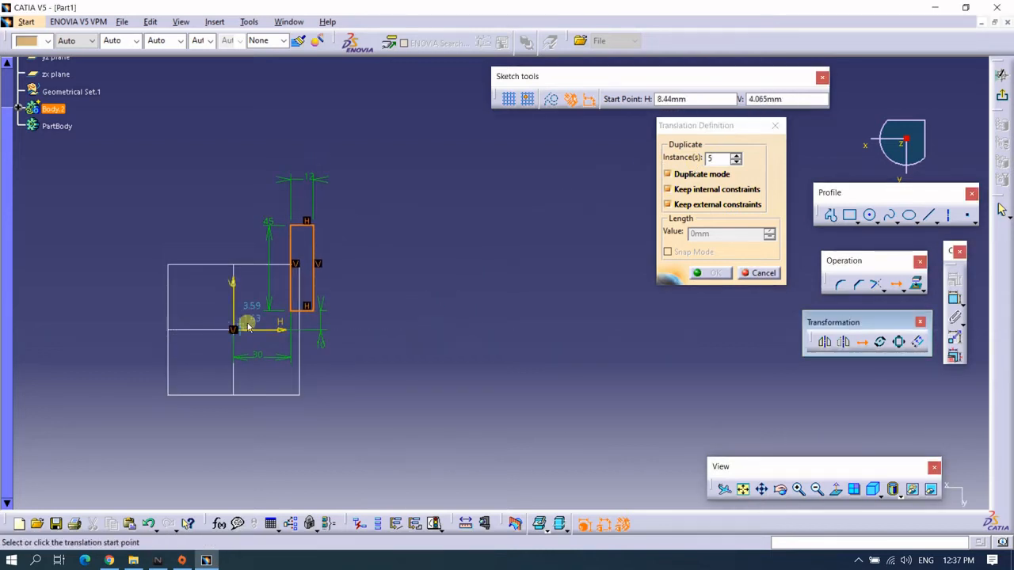
left_click(292, 311)
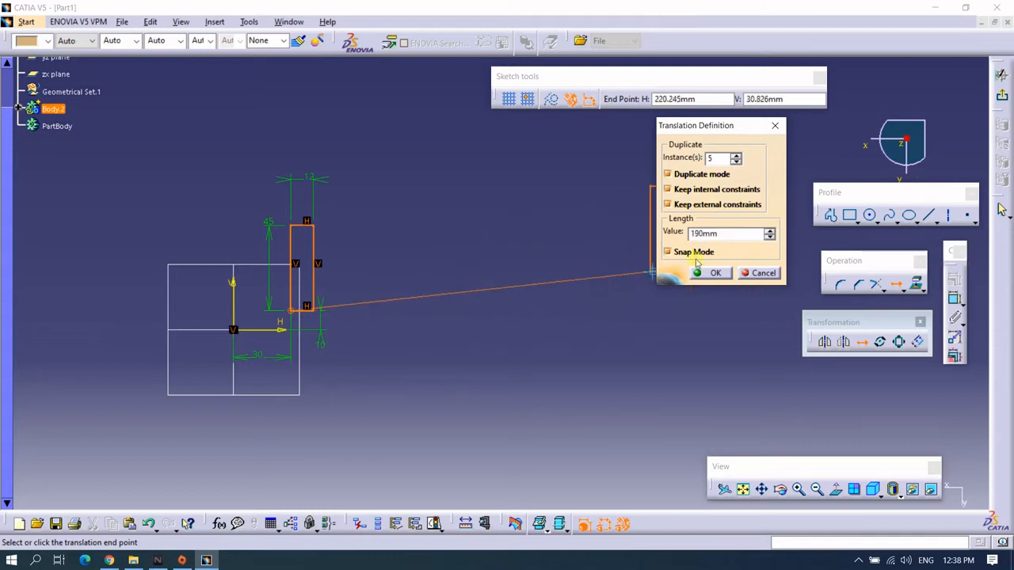
Define a new custom snapping step for the rectangle's translation length.
right_click(727, 234)
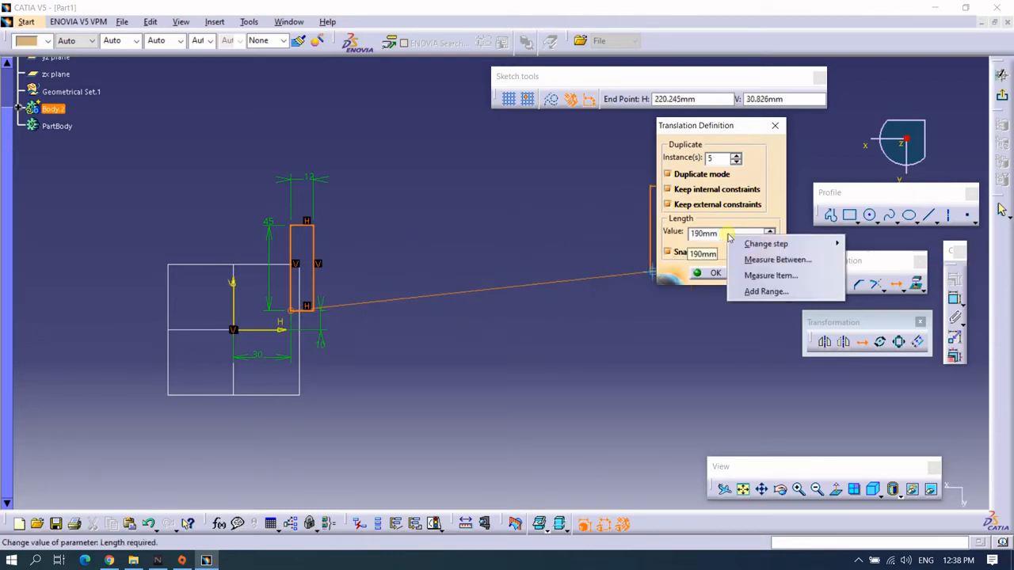
mouse_move(754, 243)
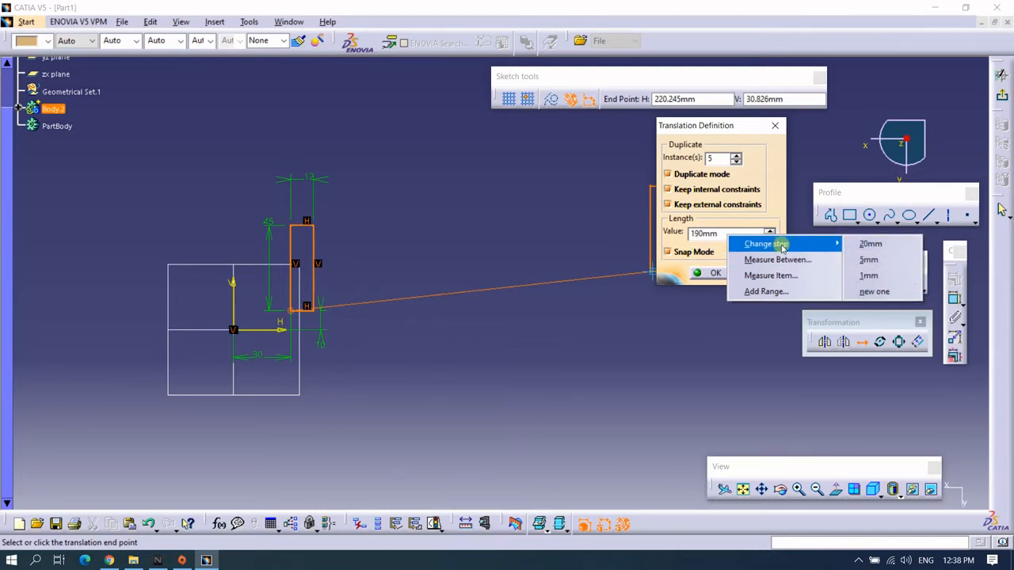
left_click(868, 292)
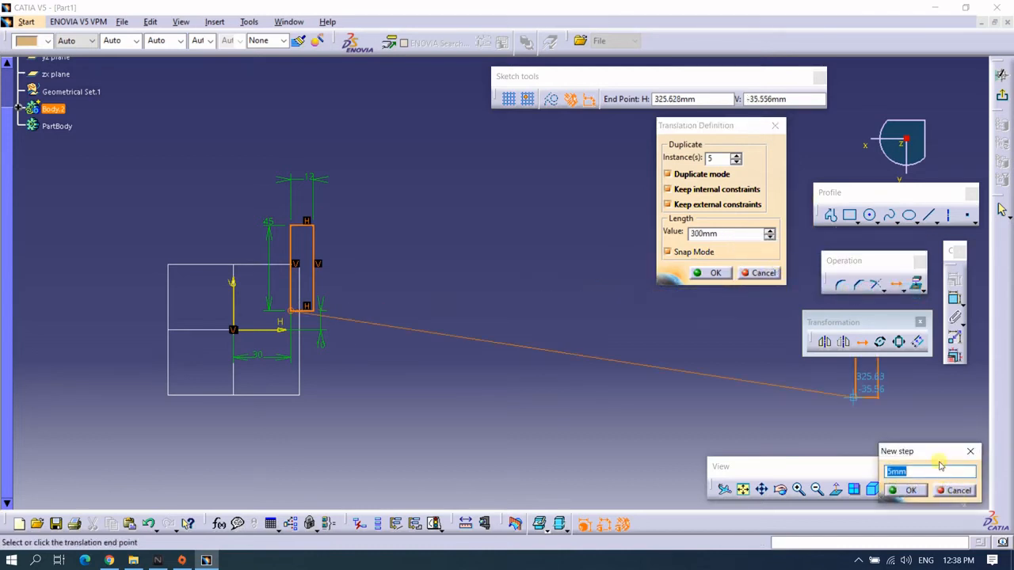
left_click_drag(908, 444, 712, 305)
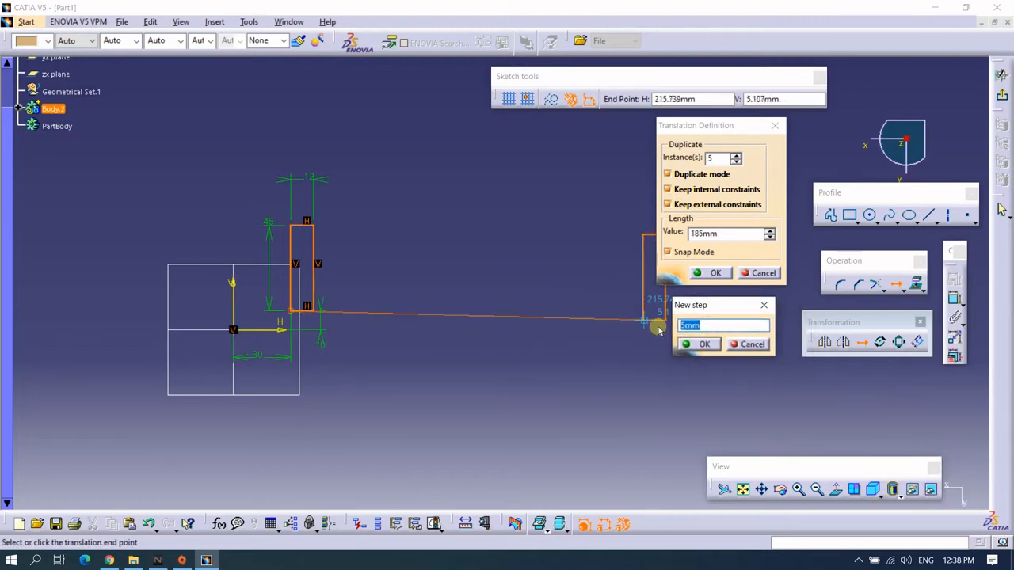
left_click(704, 346)
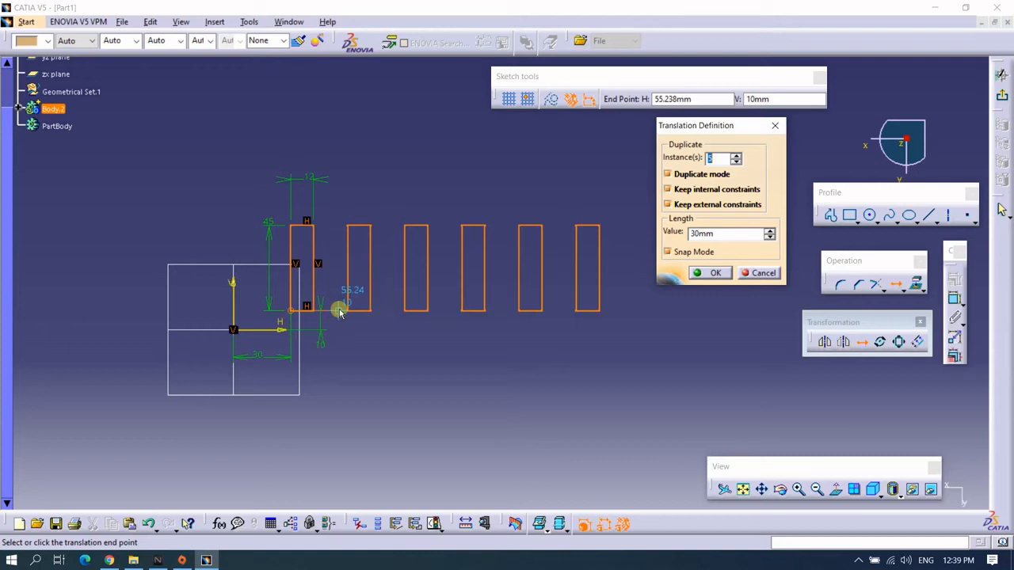
Set the translation's length step to 22 mm and place the end point 22 mm horizontally from the rectangle's lower-left corner.
middle_click_drag(338, 313, 360, 332)
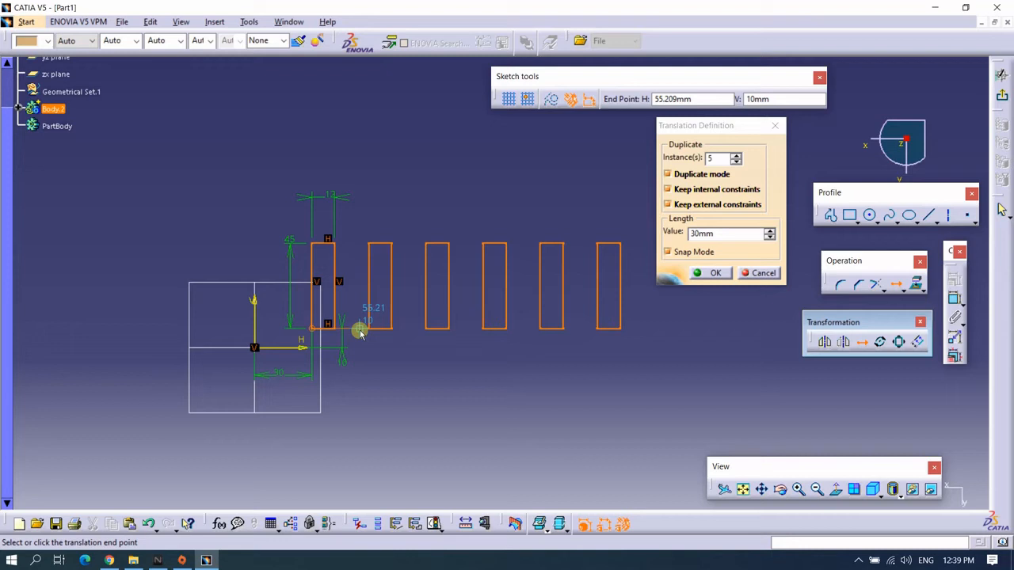
right_click(730, 234)
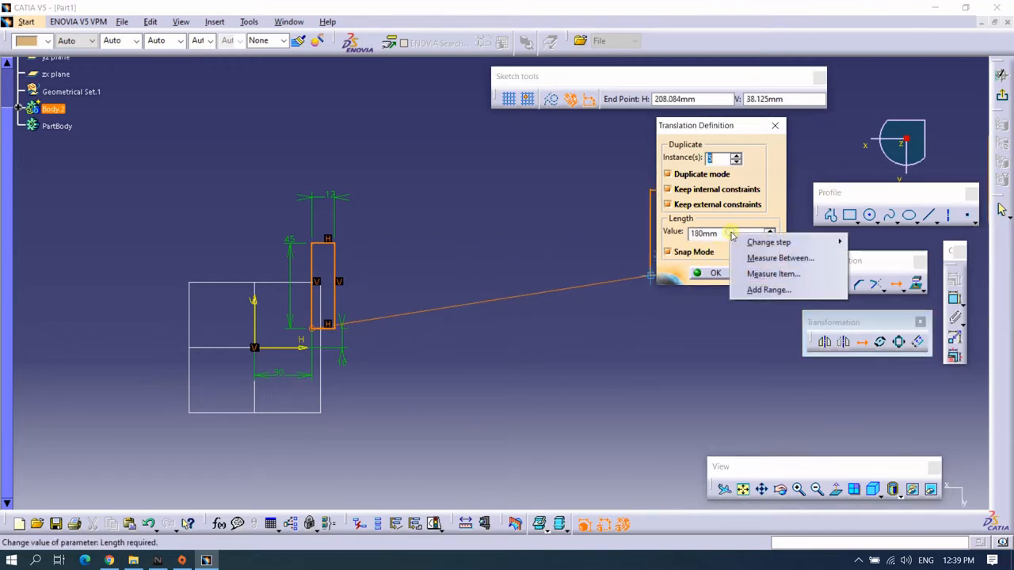
mouse_move(752, 243)
left_click(876, 306)
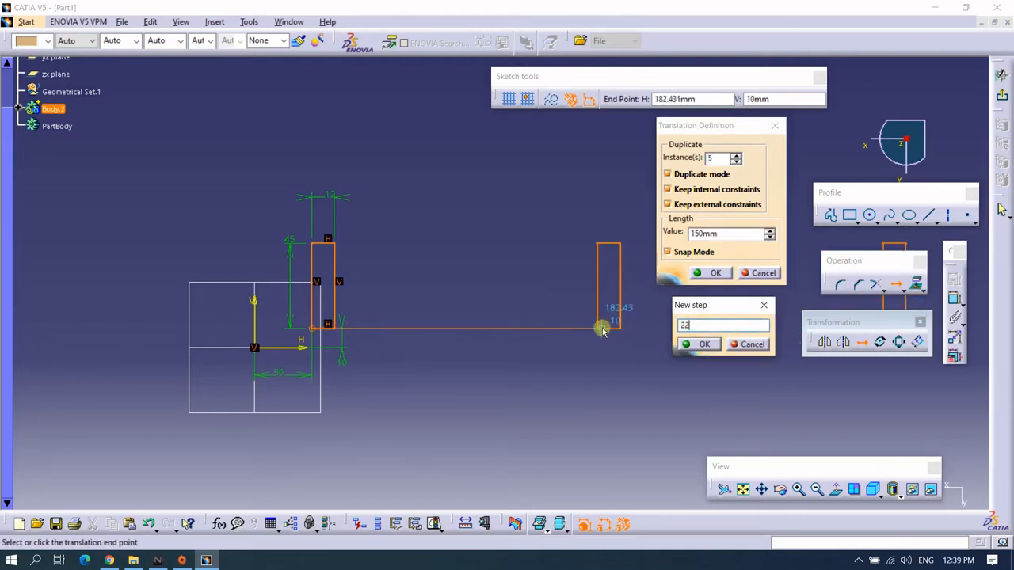
type("22")
left_click(702, 344)
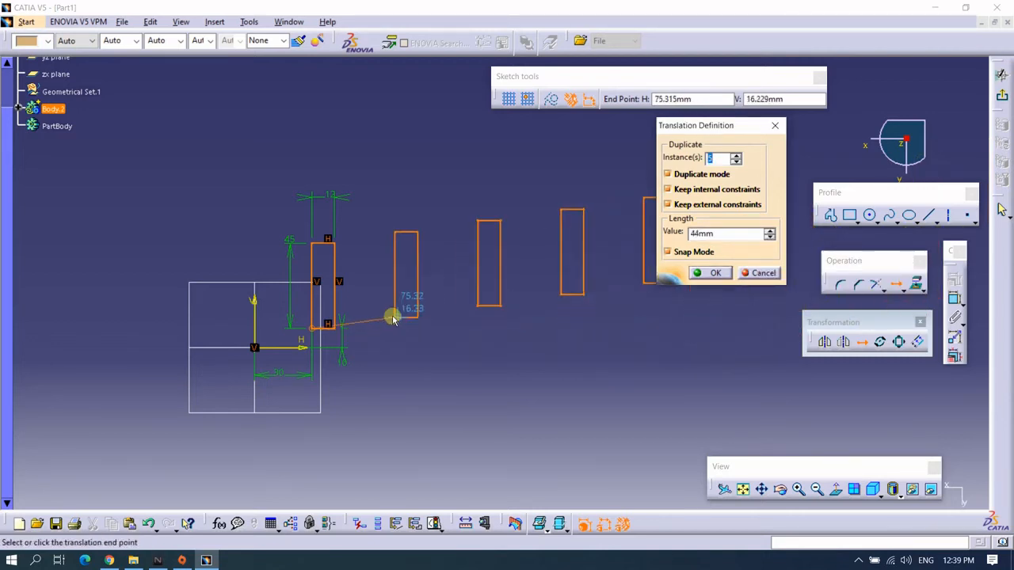
left_click(352, 328)
mouse_move(445, 362)
middle_mouse_down()
mouse_move(502, 348)
mouse_move(430, 337)
mouse_move(448, 386)
mouse_move(451, 366)
middle_mouse_up()
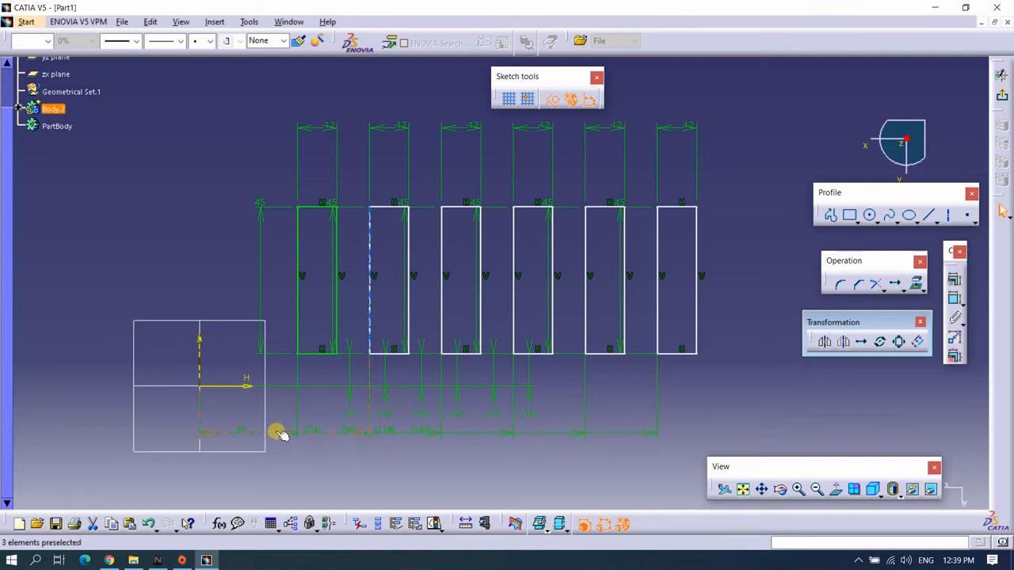
Space out the horizontal reference dimensions of the sixth, fifth, second and fourth rectangles below the row.
left_click_drag(276, 430, 272, 482)
left_click(340, 430)
left_click_drag(341, 466, 338, 474)
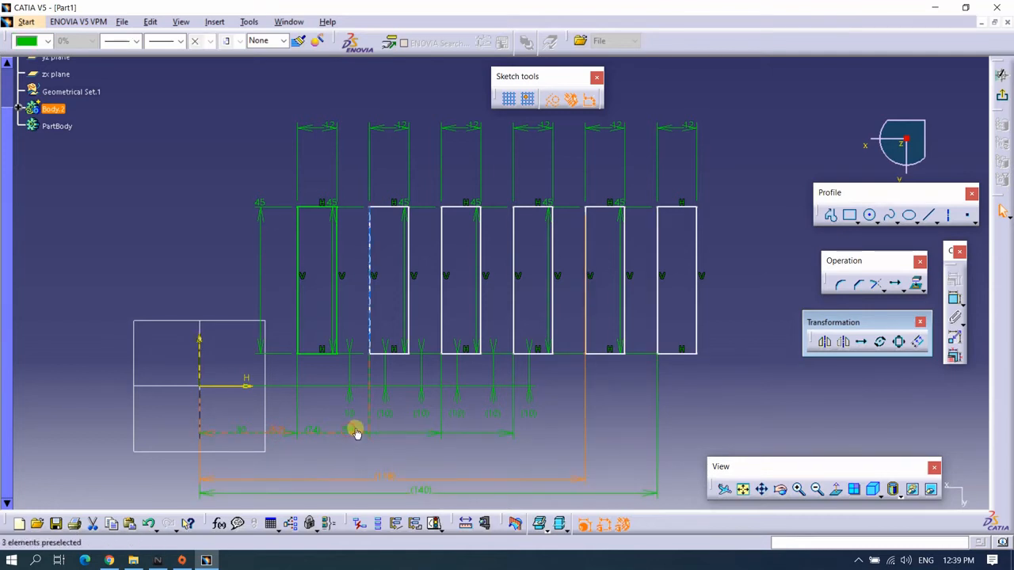
left_click_drag(356, 431, 341, 468)
left_click_drag(325, 433, 318, 451)
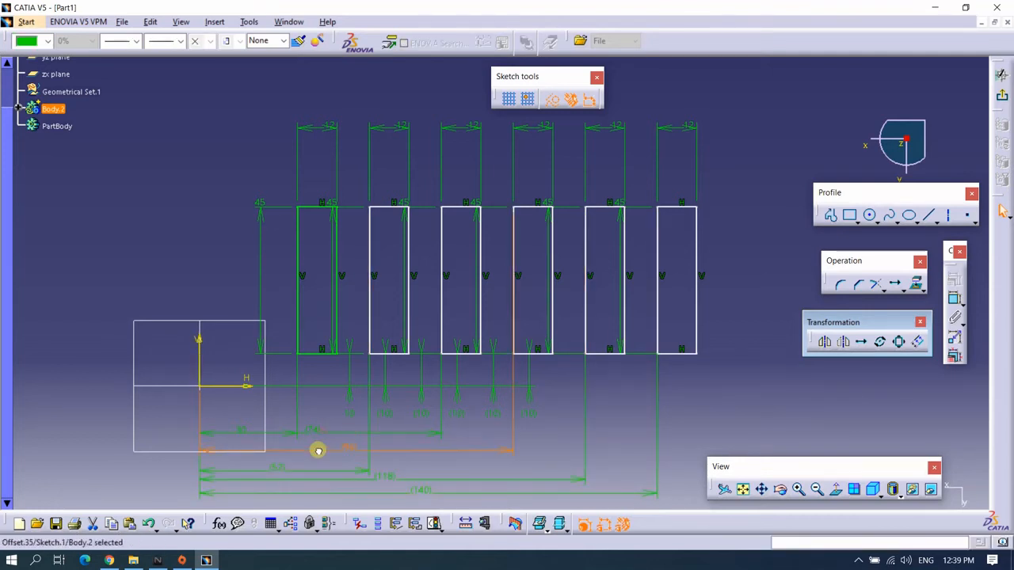
left_click(409, 466)
middle_click_drag(411, 466, 408, 467)
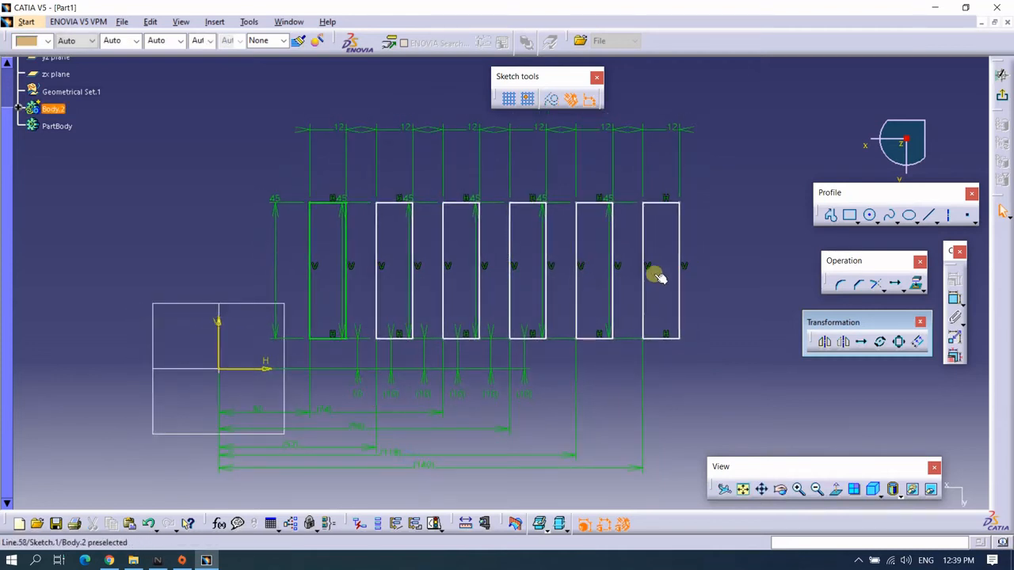
Dimension the horizontal gap between the first and second rectangles, placing the dimension above them.
left_click(955, 299)
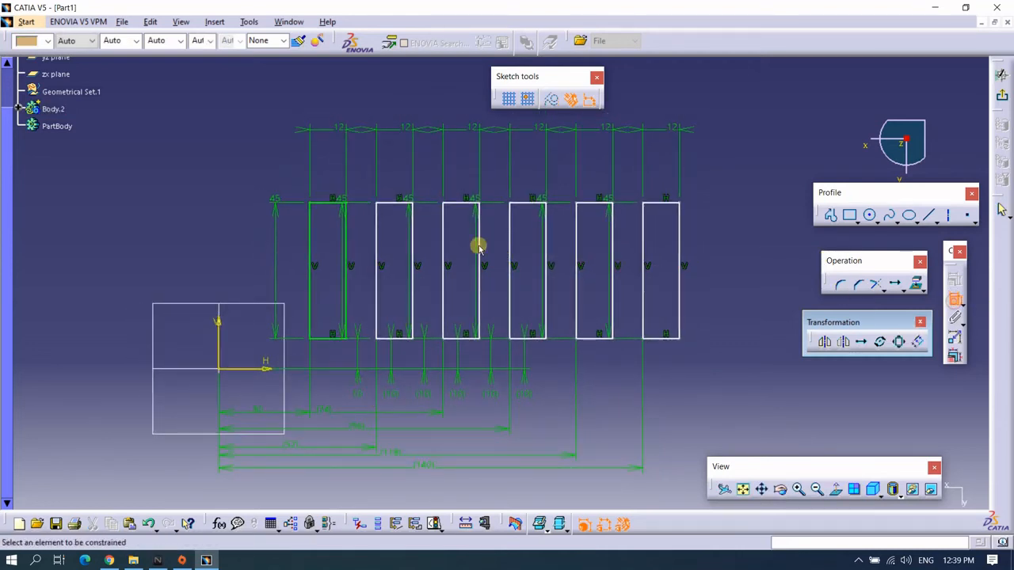
left_click(346, 279)
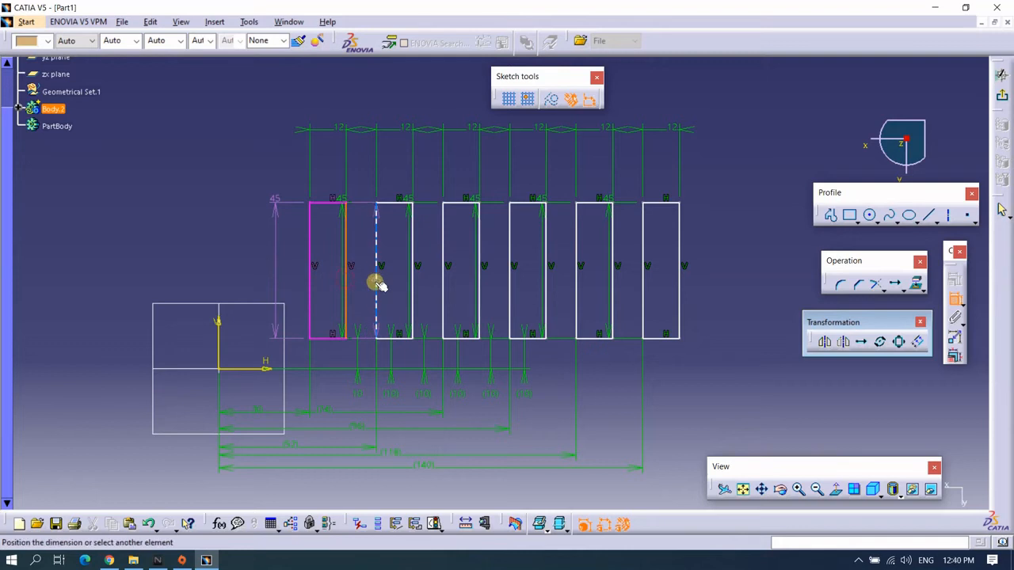
left_click(377, 283)
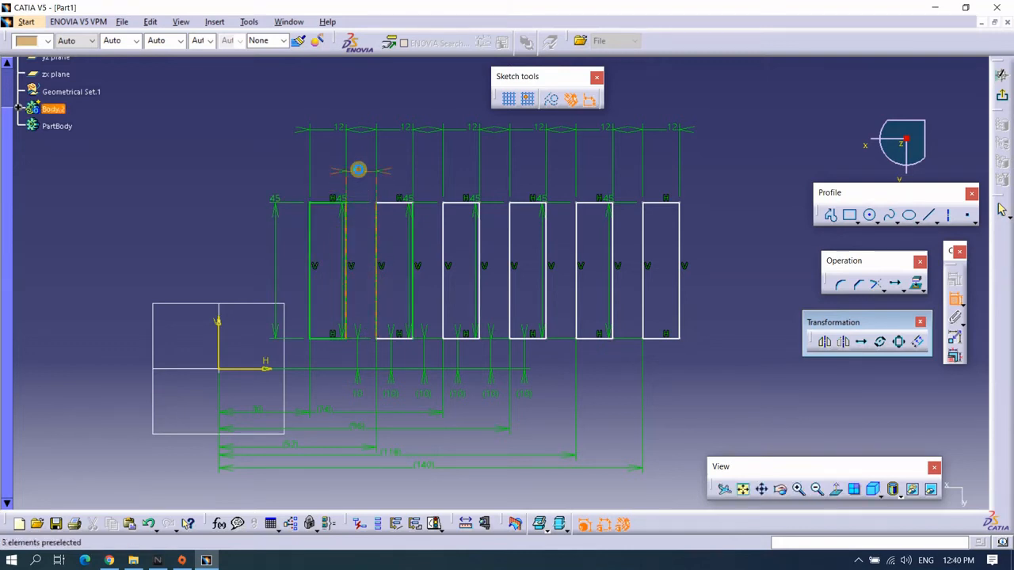
left_click(358, 170)
middle_click_drag(430, 302, 392, 299)
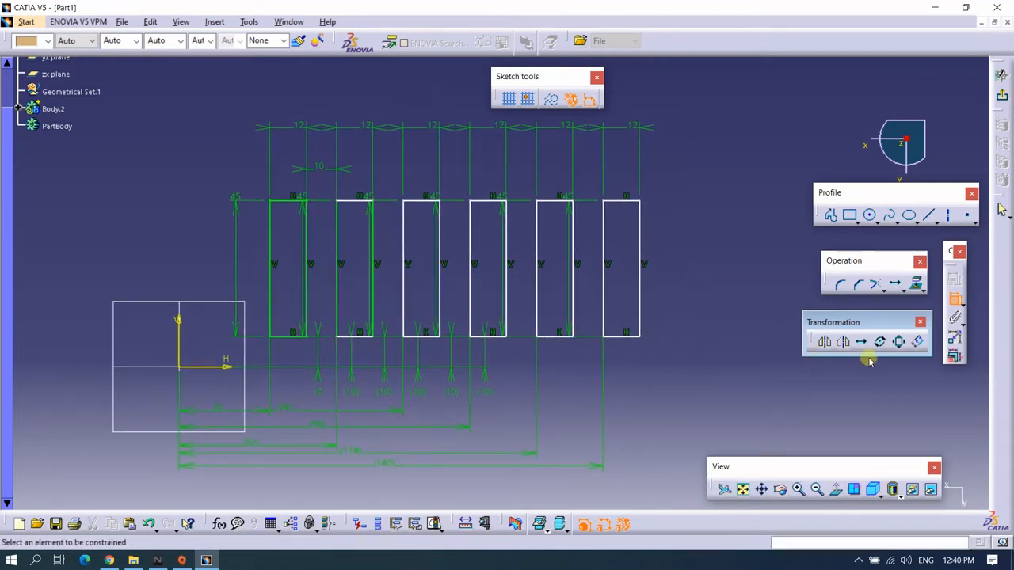
Convert the horizontal reference dimensions of the sixth, fifth and second rectangles to driving dimensions.
mouse_move(349, 451)
middle_mouse_down()
mouse_move(372, 409)
mouse_move(437, 416)
middle_mouse_up()
right_click(418, 426)
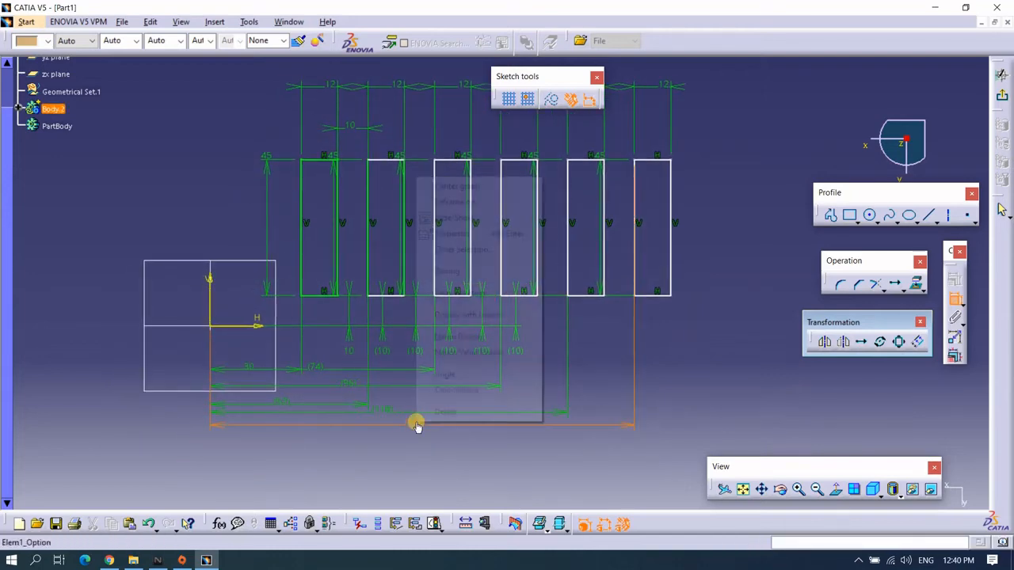
left_click(448, 272)
right_click(386, 409)
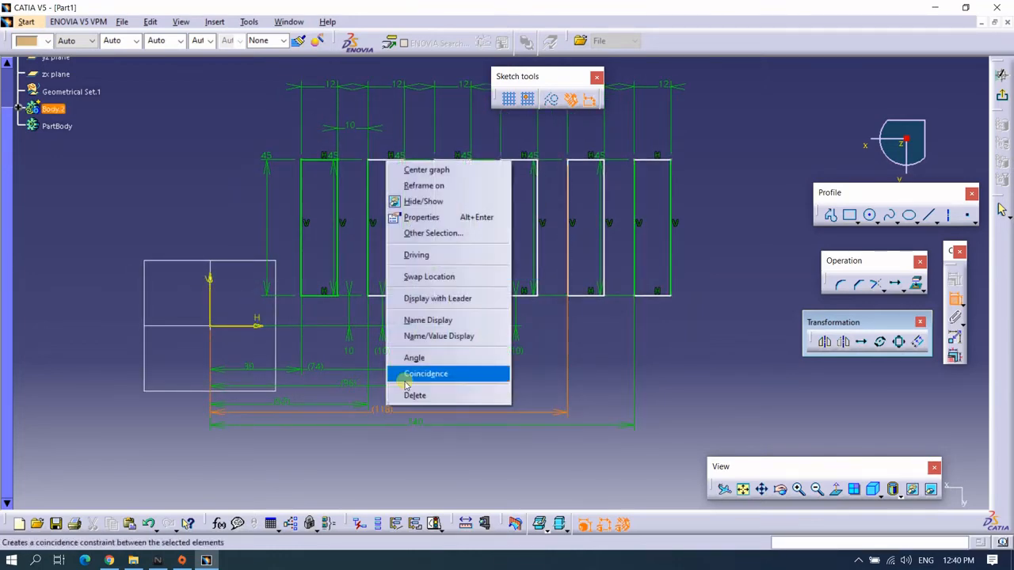
left_click(416, 256)
right_click(285, 406)
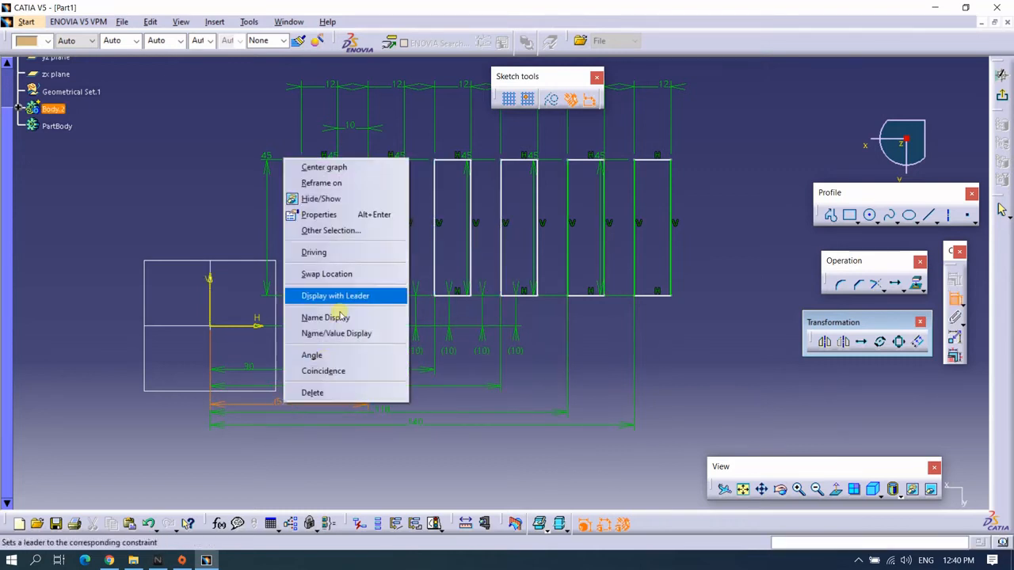
left_click(339, 250)
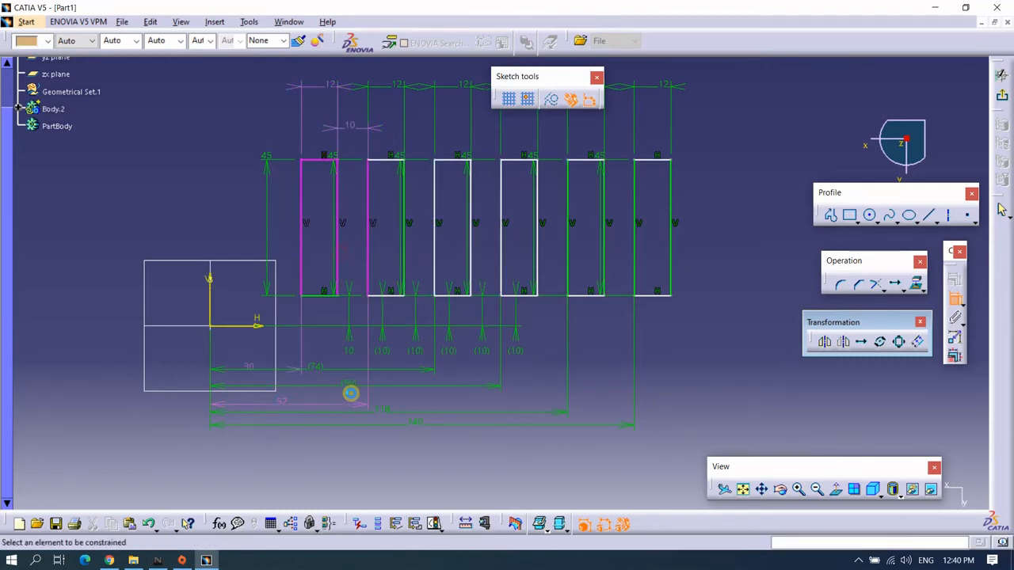
Convert the gap dimension between the first and second rectangles to a reference dimension.
right_click(286, 405)
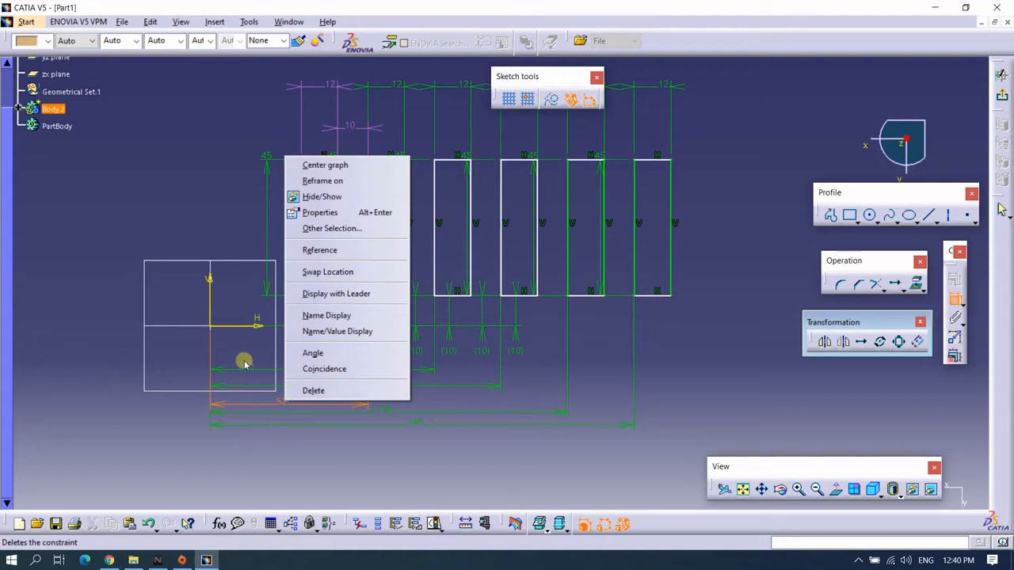
left_click(255, 331)
right_click(355, 122)
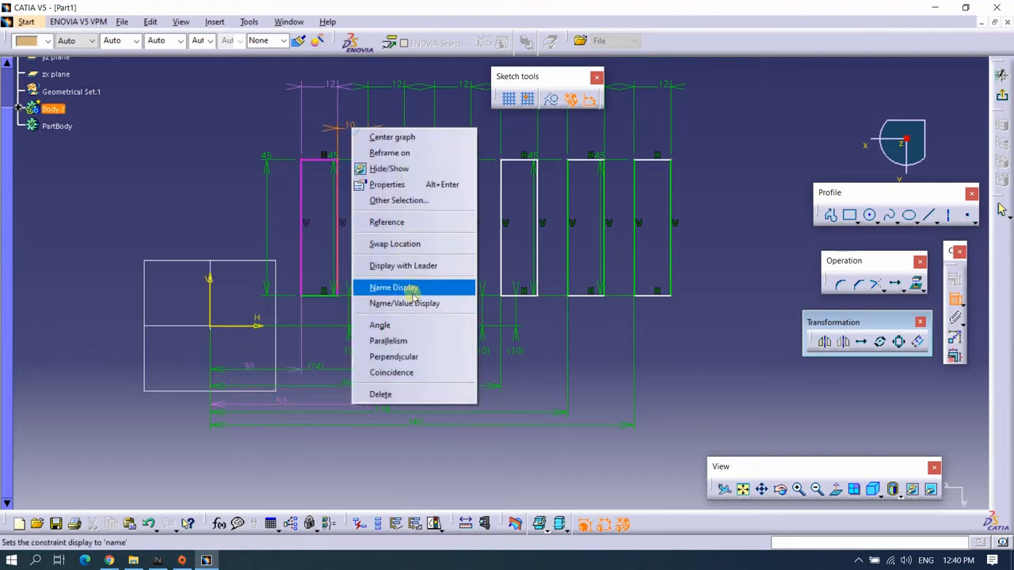
left_click(388, 222)
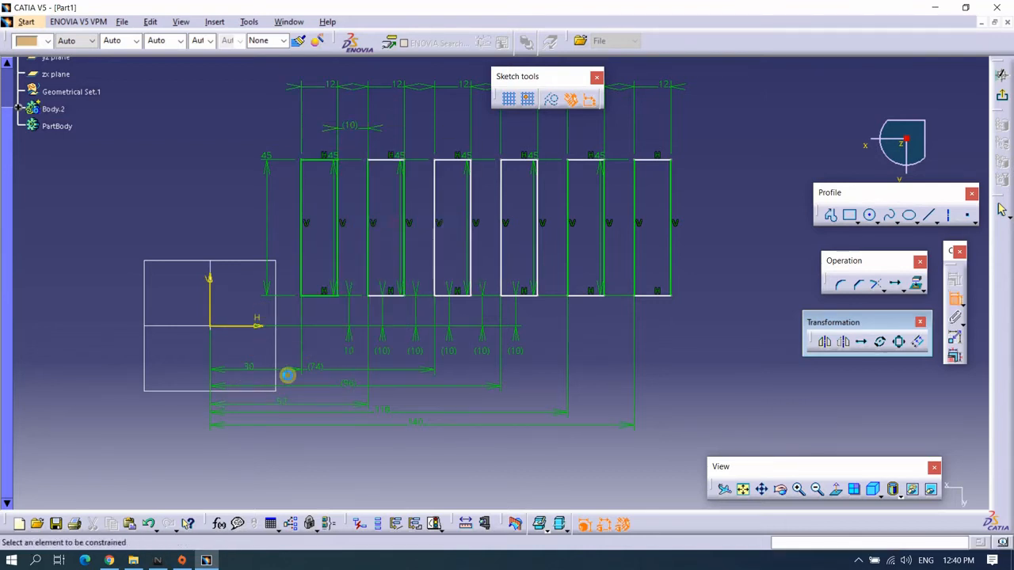
Convert the horizontal reference dimensions of the fourth and third rectangles to driving dimensions.
right_click(335, 382)
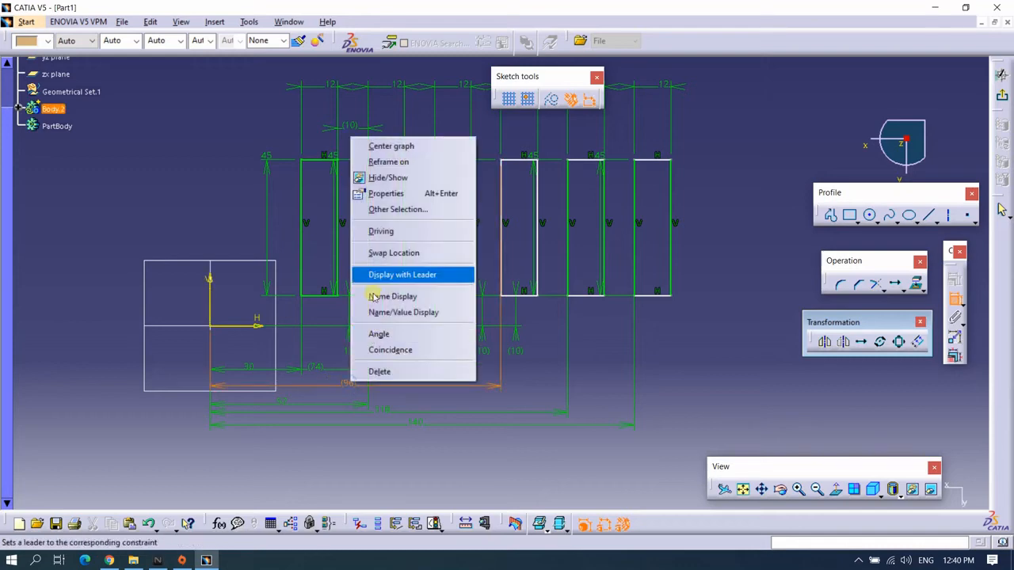
left_click(385, 227)
right_click(319, 364)
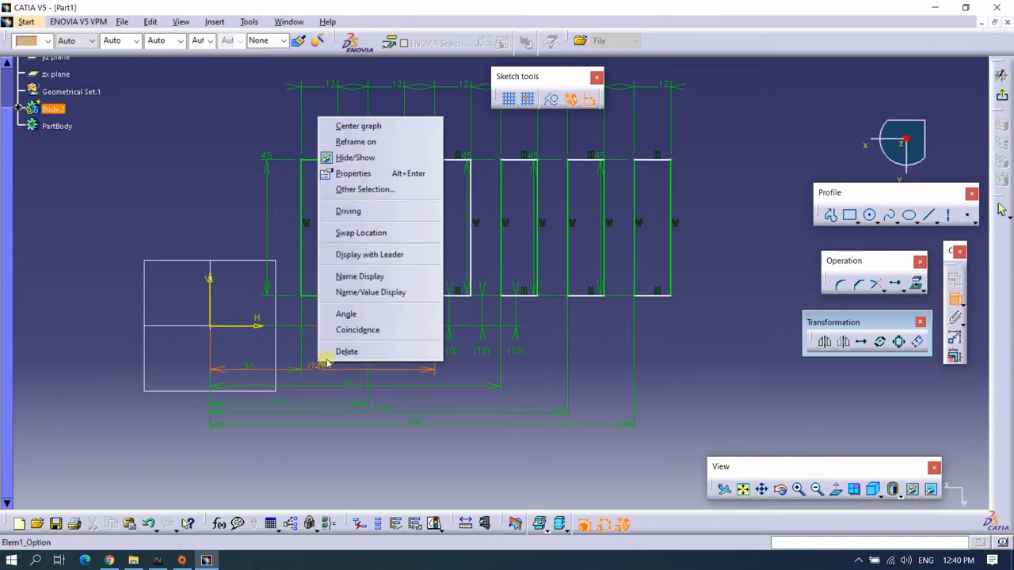
left_click(355, 209)
Convert the vertical reference dimensions below the second through sixth rectangles to driving dimensions.
mouse_move(462, 342)
middle_mouse_down()
mouse_move(430, 418)
mouse_move(445, 379)
mouse_move(436, 380)
middle_mouse_up()
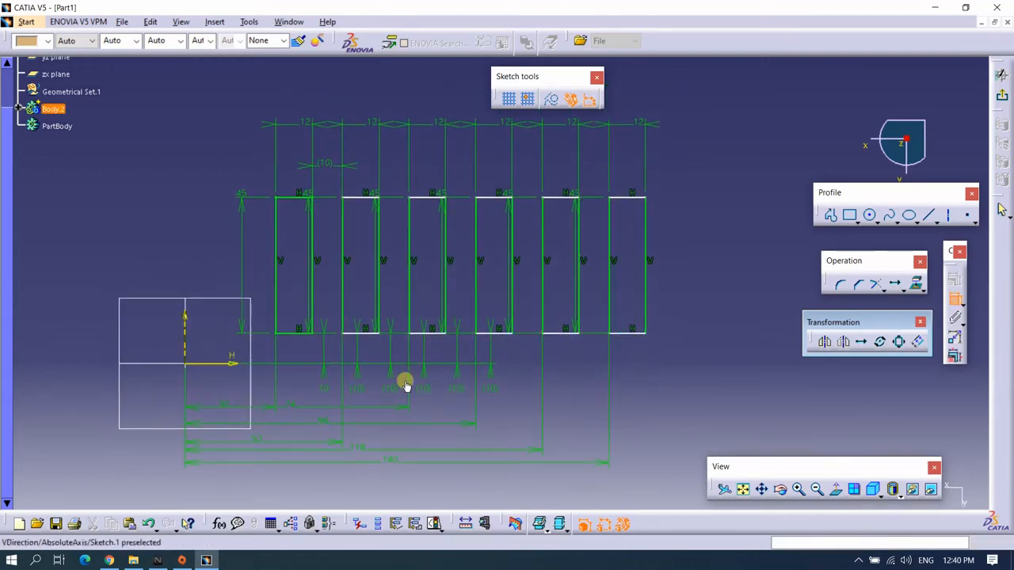
right_click(358, 385)
left_click(395, 236)
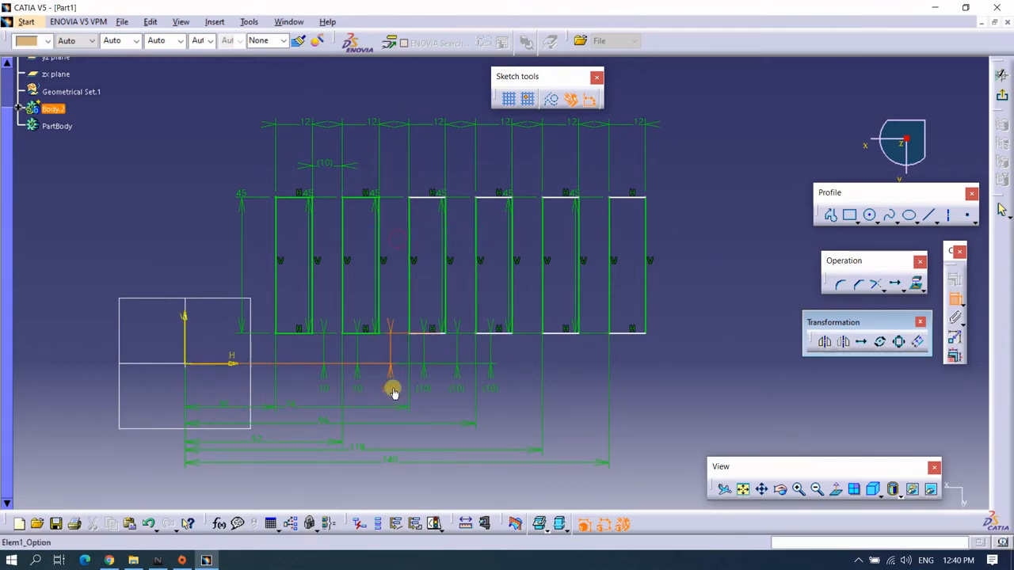
right_click(392, 390)
left_click(412, 257)
right_click(425, 388)
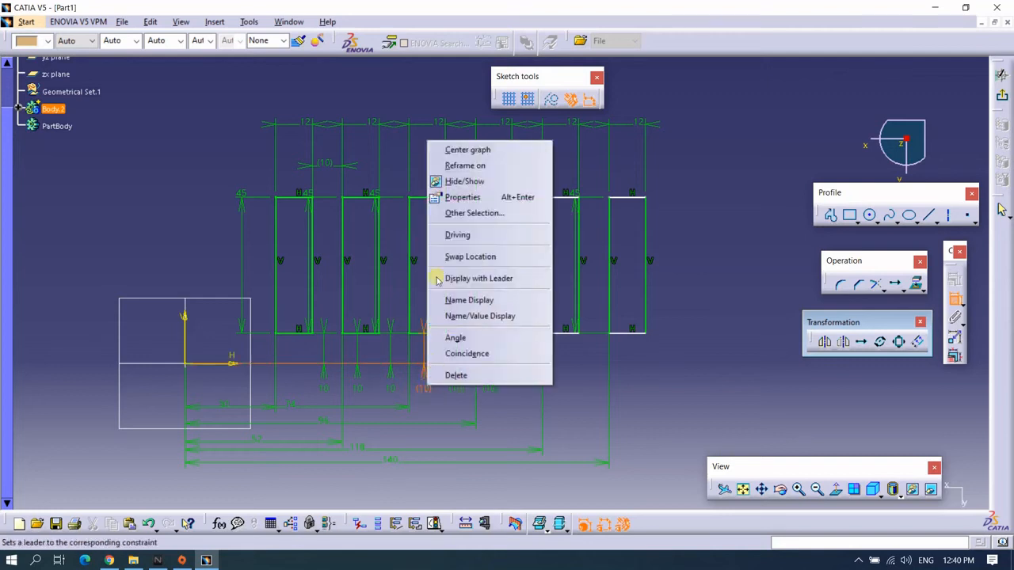
left_click(458, 234)
right_click(459, 387)
left_click(487, 235)
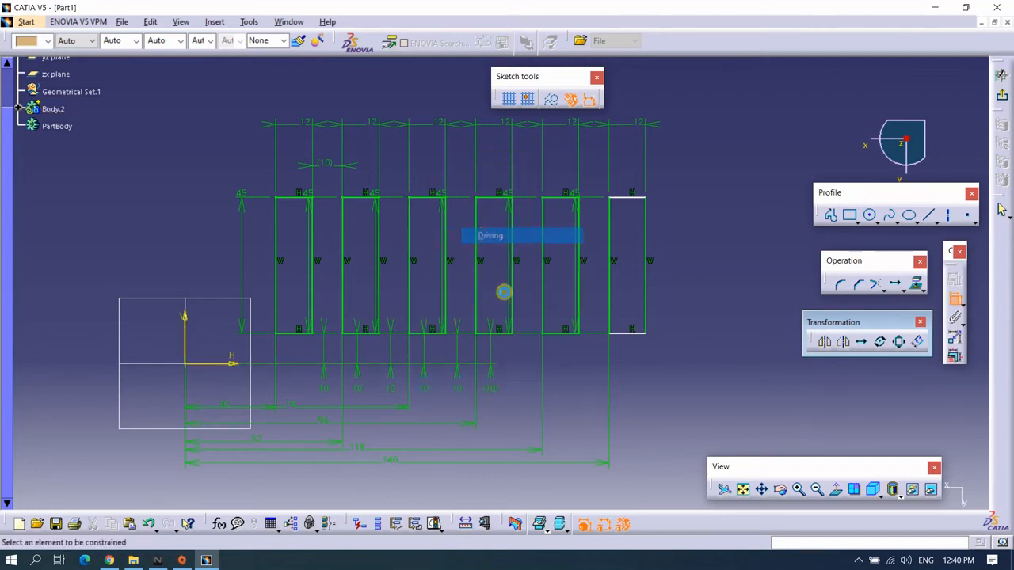
right_click(482, 389)
left_click(507, 235)
scroll(596, 310, "down", 1)
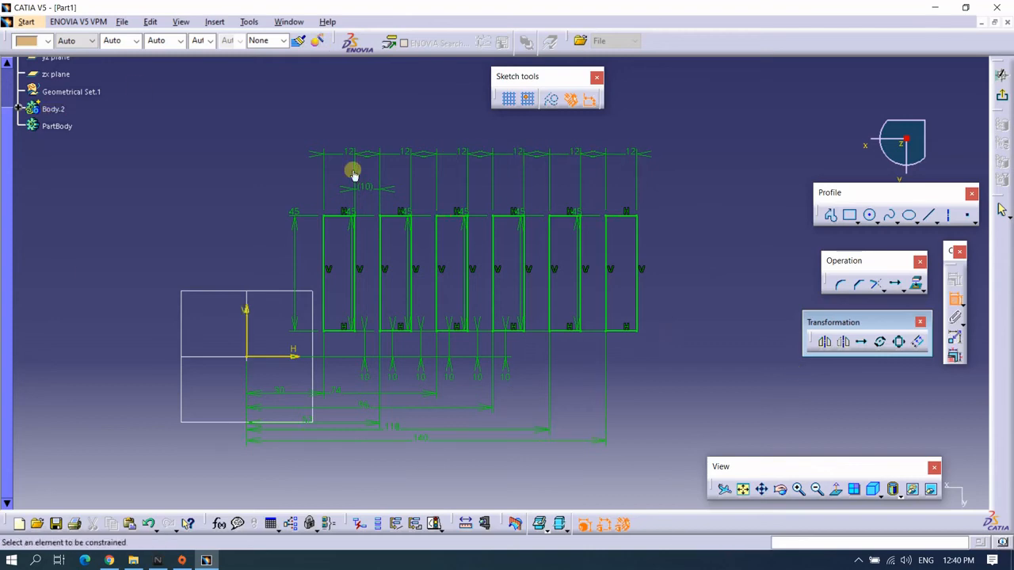
scroll(665, 357, "up", 2)
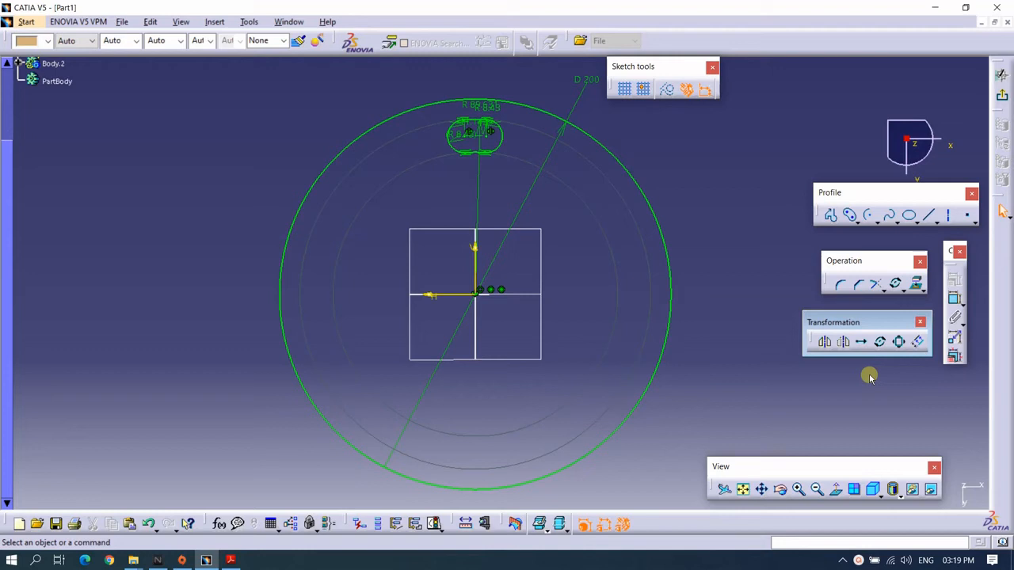
Start a Rotate of the slot about the sketch origin with Duplicate mode off, using a reference point straight above the origin.
left_click(880, 343)
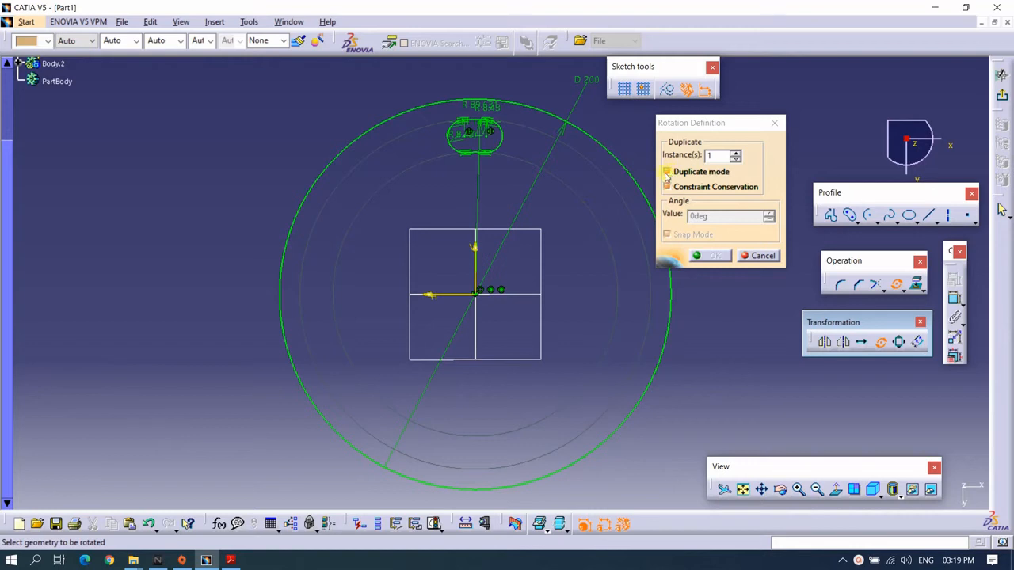
mouse_move(575, 211)
middle_mouse_down()
mouse_move(550, 209)
mouse_move(550, 231)
middle_mouse_up()
middle_click(549, 212)
mouse_move(529, 266)
middle_mouse_down()
mouse_move(520, 281)
mouse_move(559, 201)
middle_mouse_up()
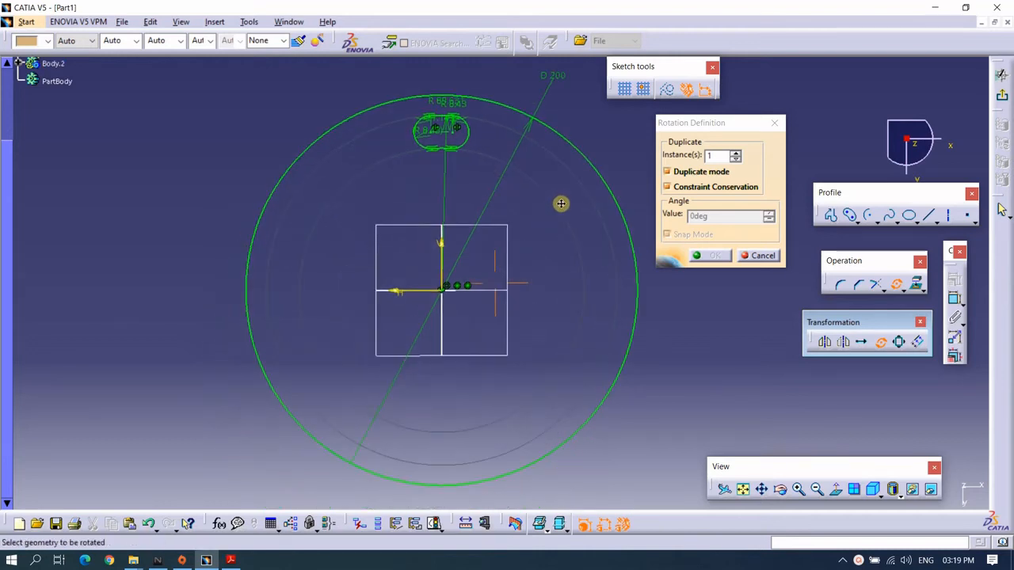
left_click(668, 173)
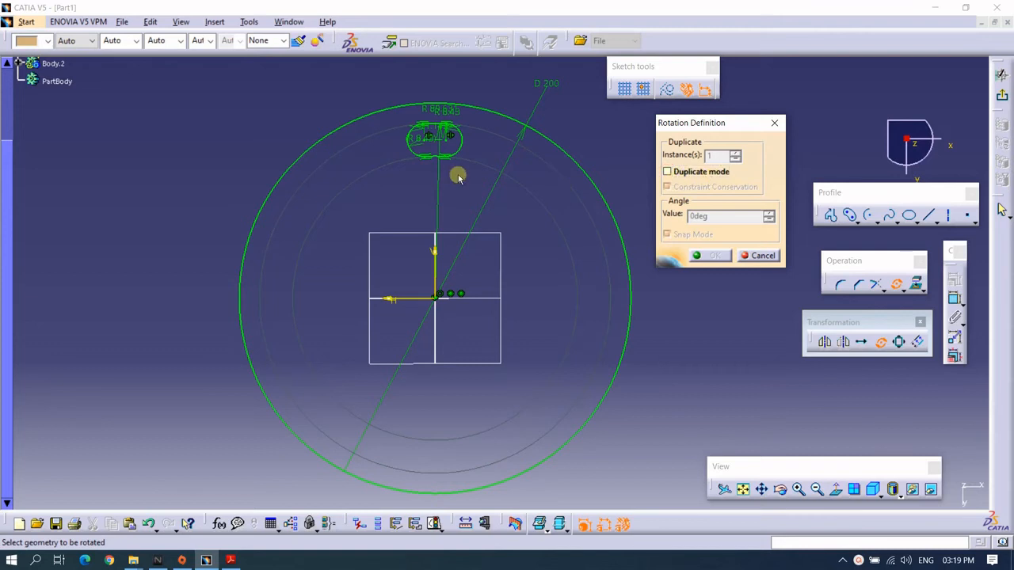
left_click_drag(394, 113, 474, 166)
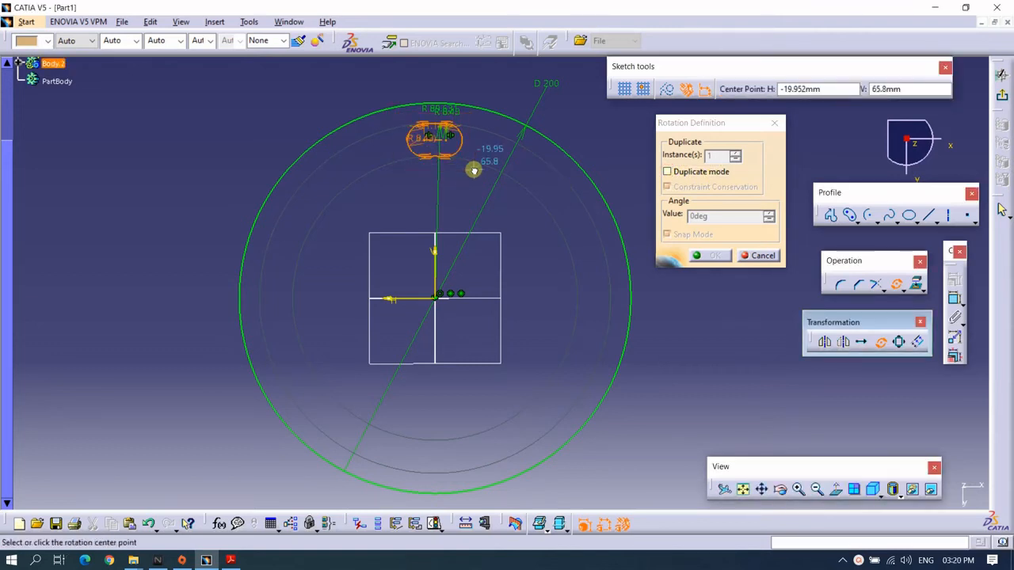
left_click(440, 299)
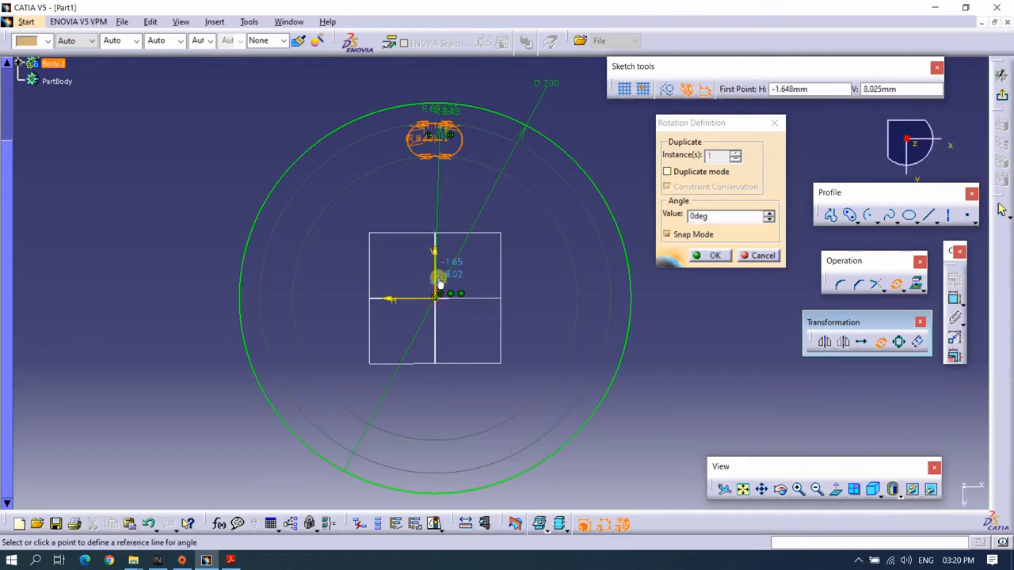
left_click(438, 164)
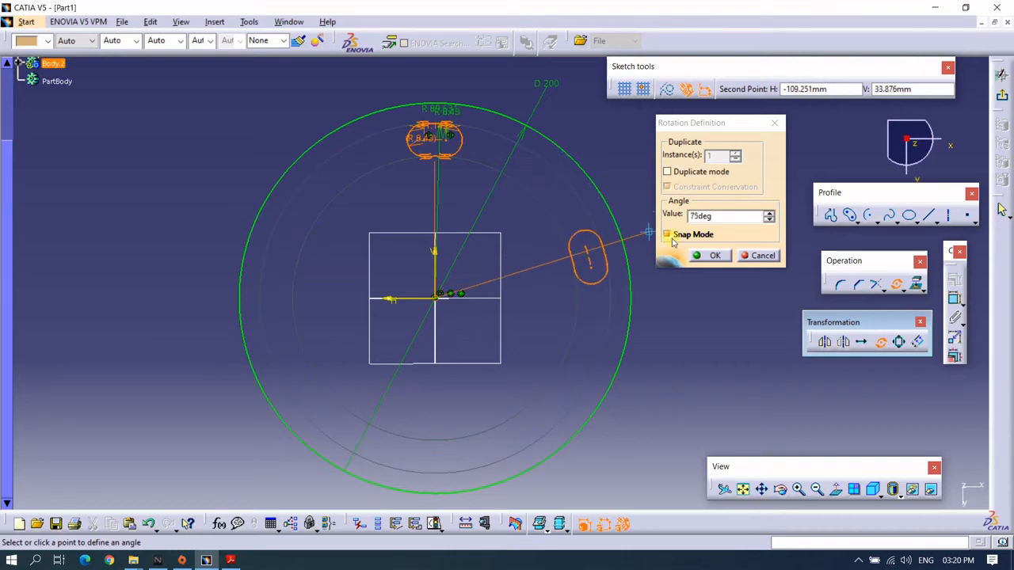
Rotate the slot by 90 degrees with the angle step set to 45 degrees, and undo the rotation.
right_click(734, 217)
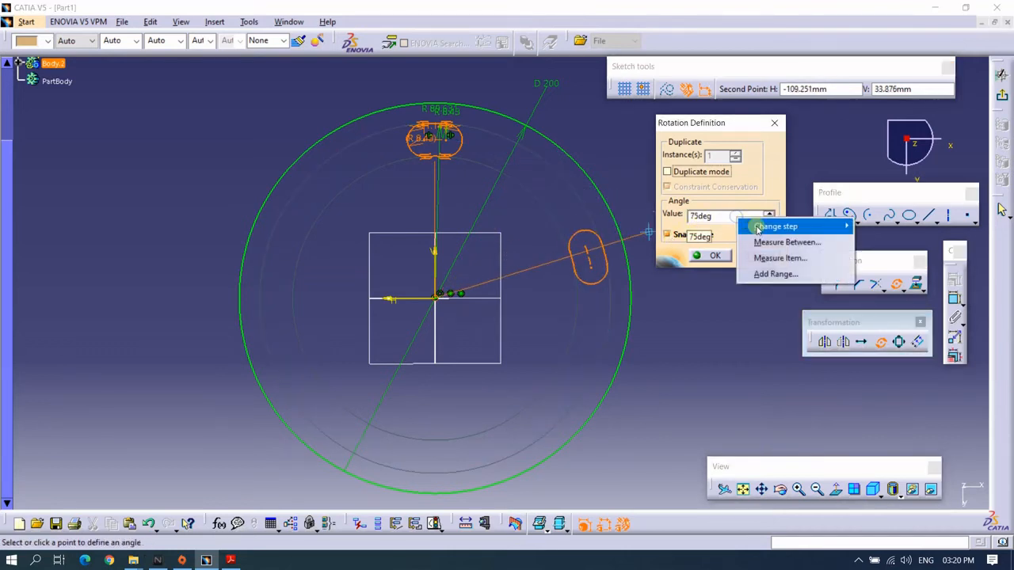
mouse_move(759, 227)
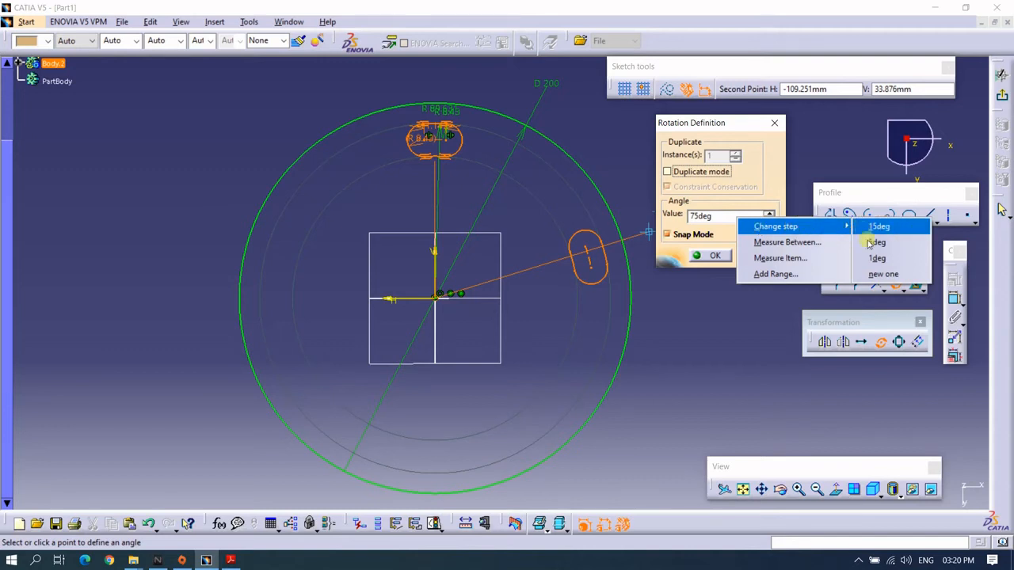
left_click(881, 273)
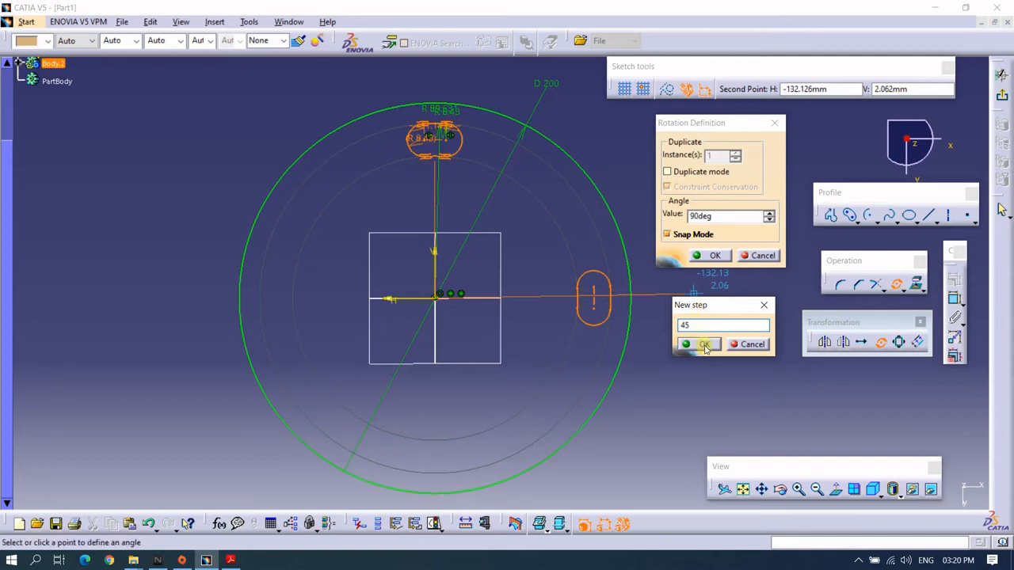
left_click(704, 345)
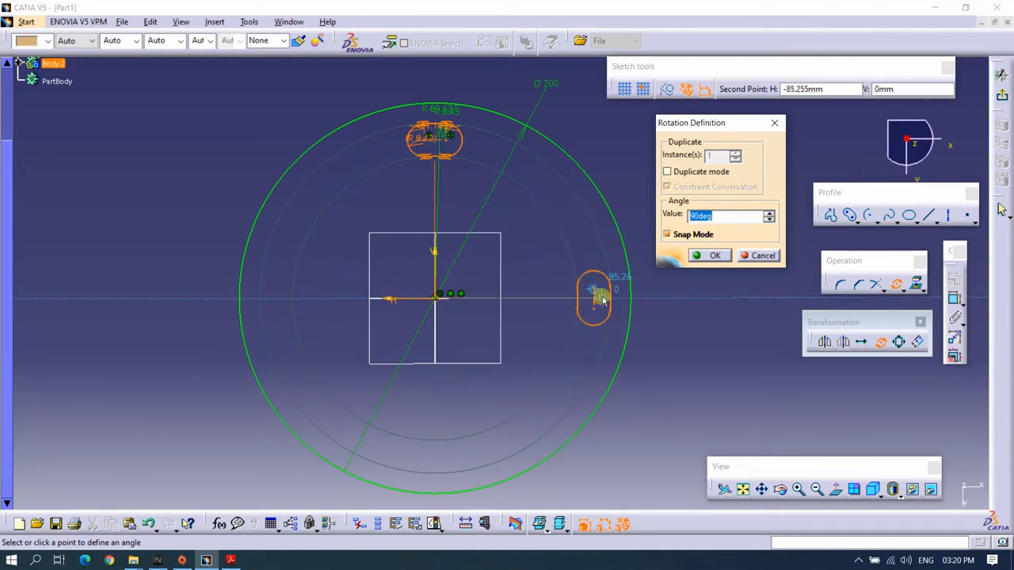
left_click(602, 300)
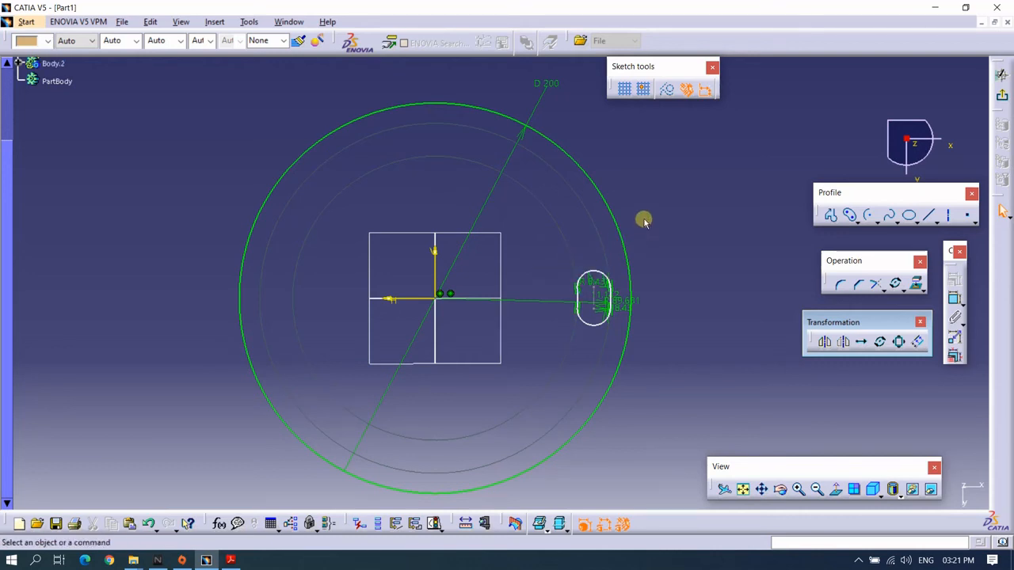
key("ctrl+z")
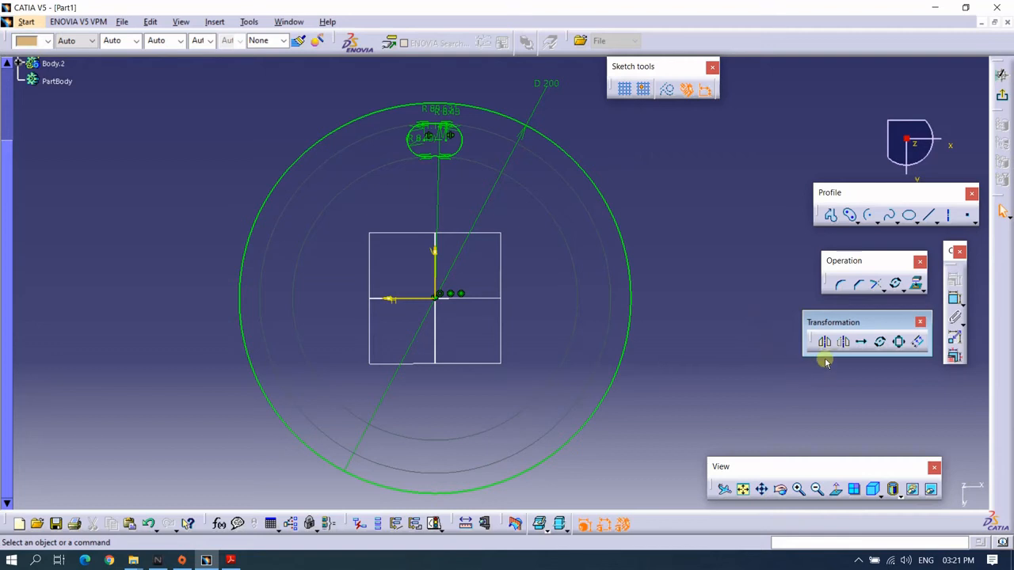
Start a Rotate of the slot about the sketch origin with Duplicate mode on, using a reference point on the slot.
left_click(879, 341)
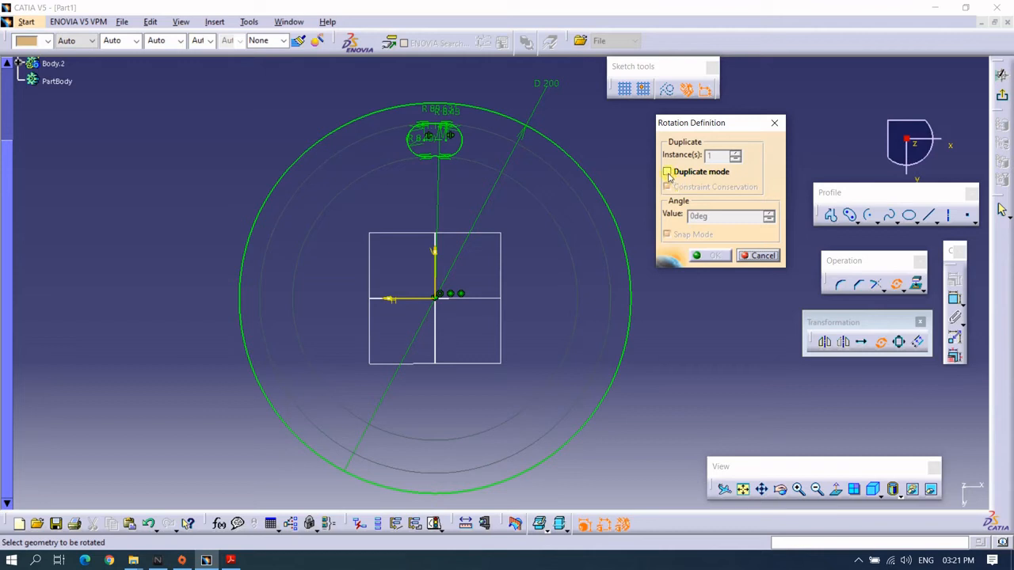
left_click(667, 173)
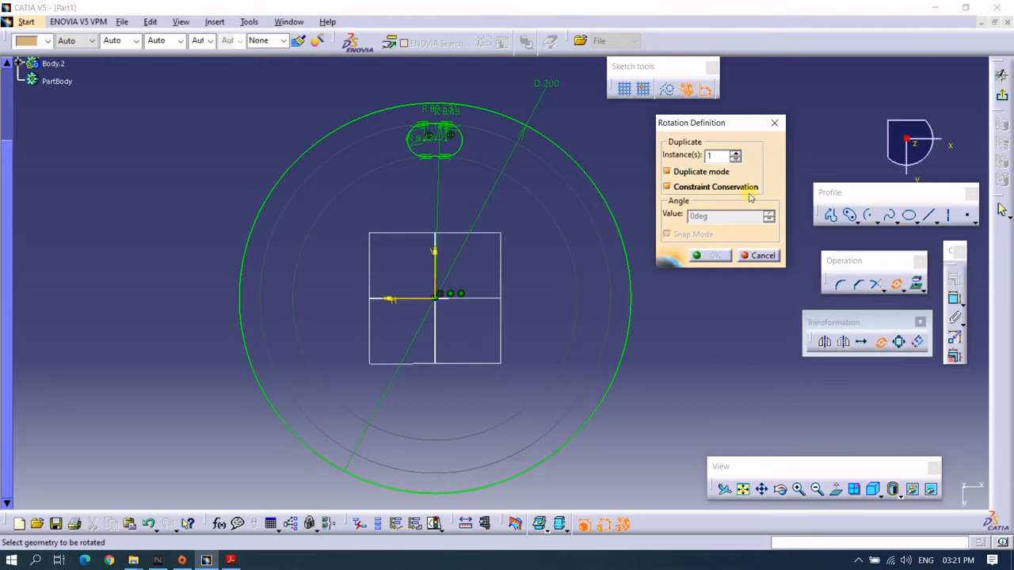
left_click_drag(398, 113, 487, 172)
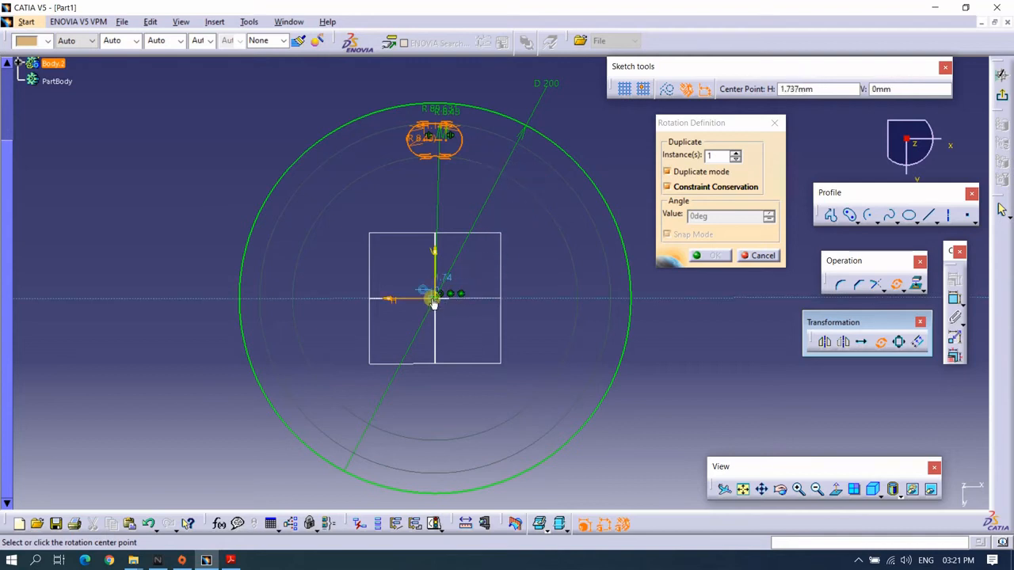
left_click(437, 149)
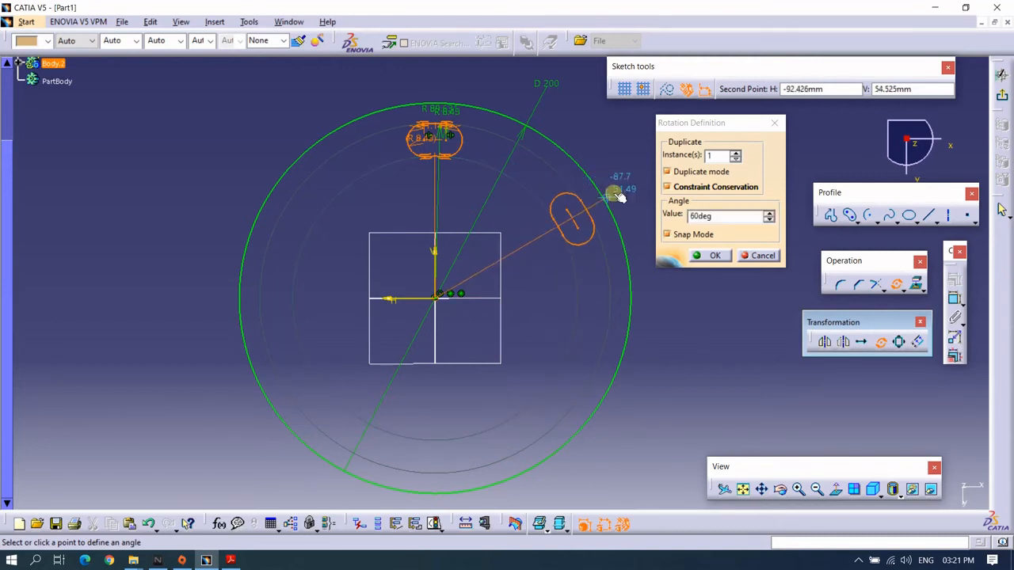
Set the rotation to 5 instances with a 30-degree angle step and place the copies at 30-degree intervals.
left_click_drag(716, 157, 699, 154)
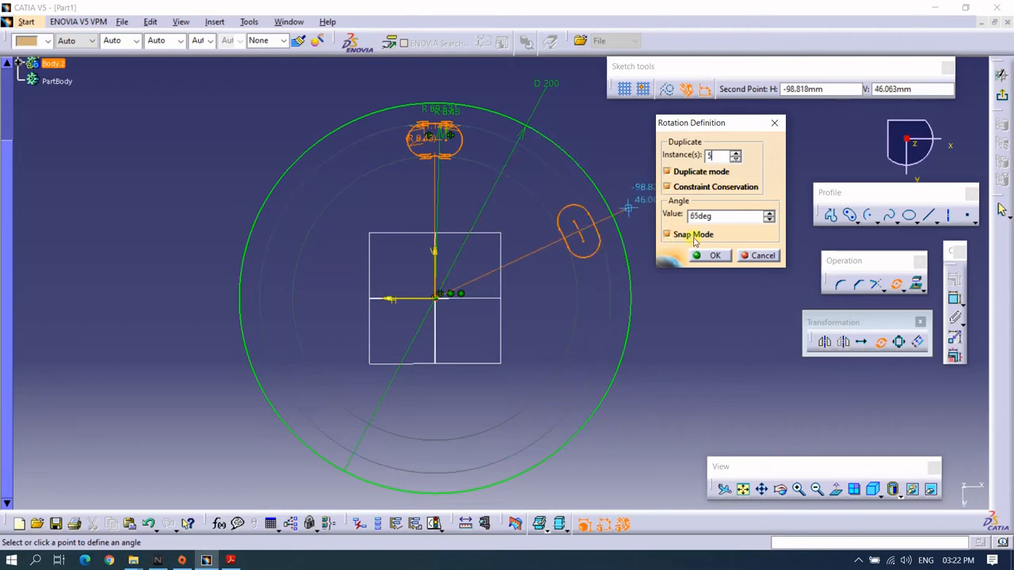
right_click(733, 216)
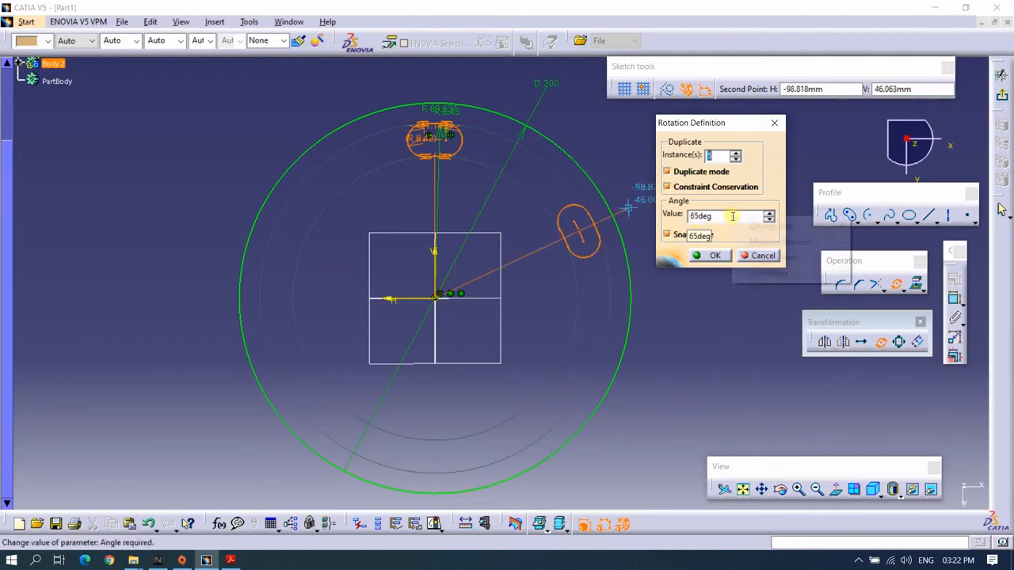
mouse_move(772, 230)
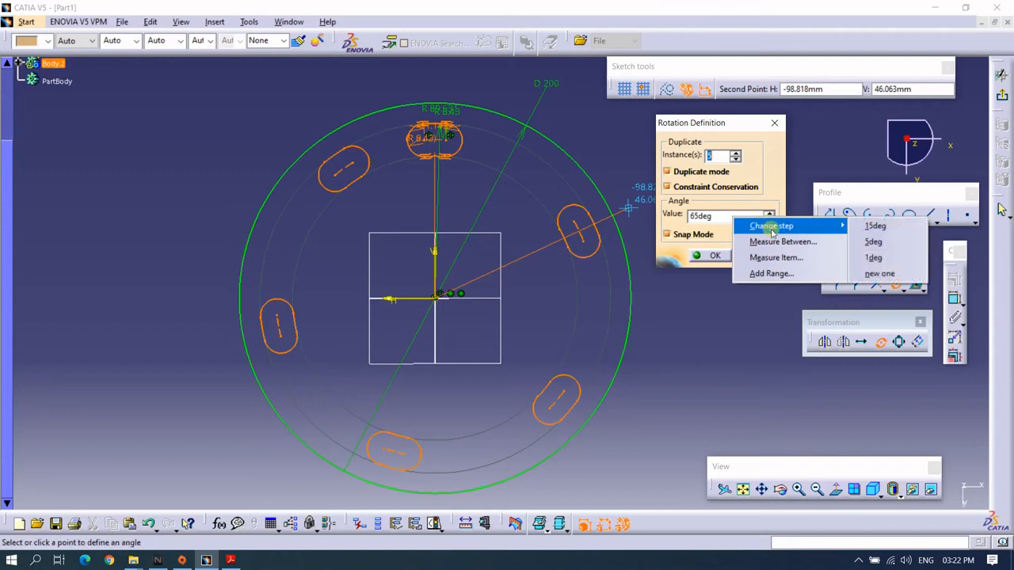
left_click(877, 274)
type("90")
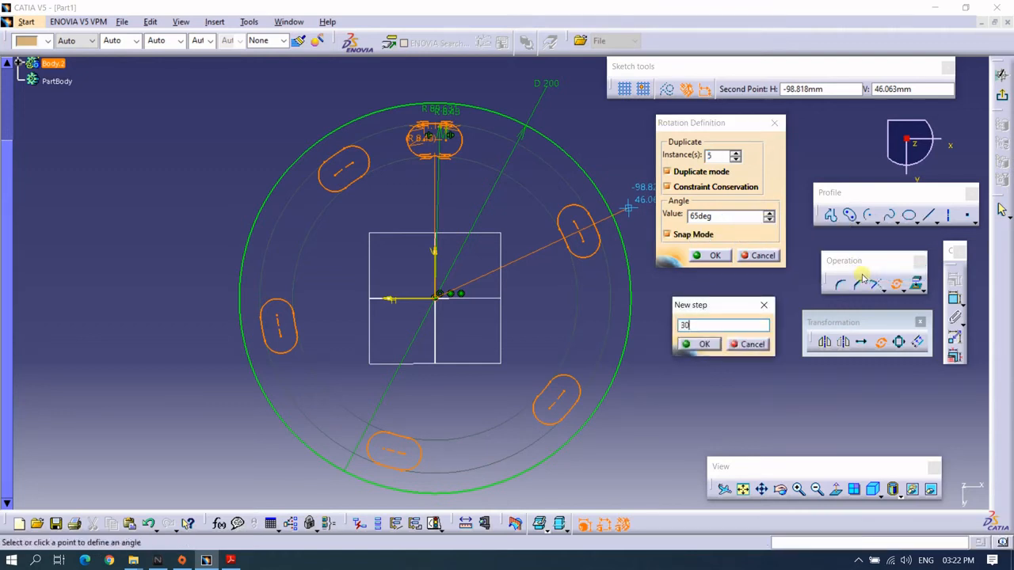
left_click(710, 343)
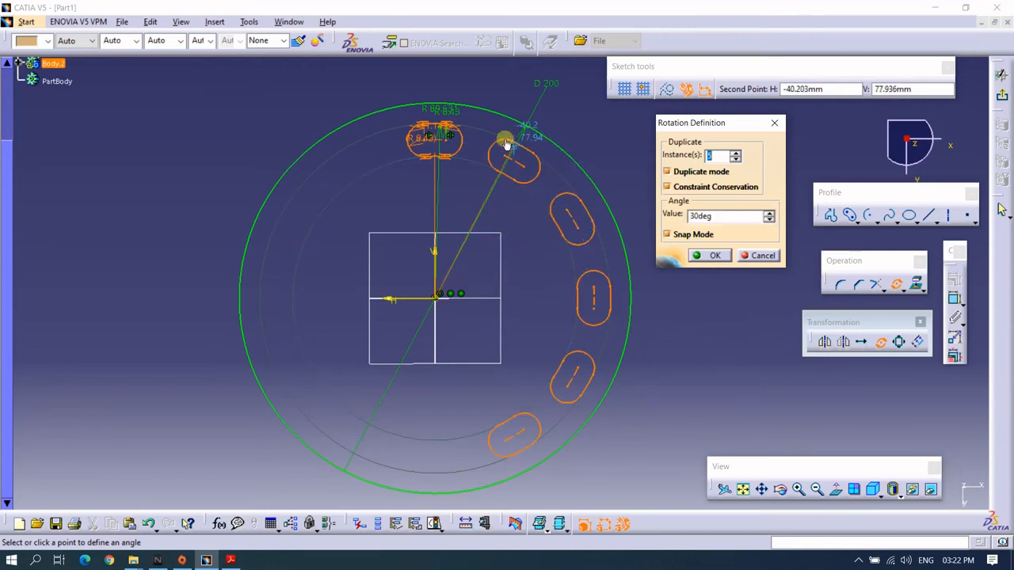
left_click(509, 151)
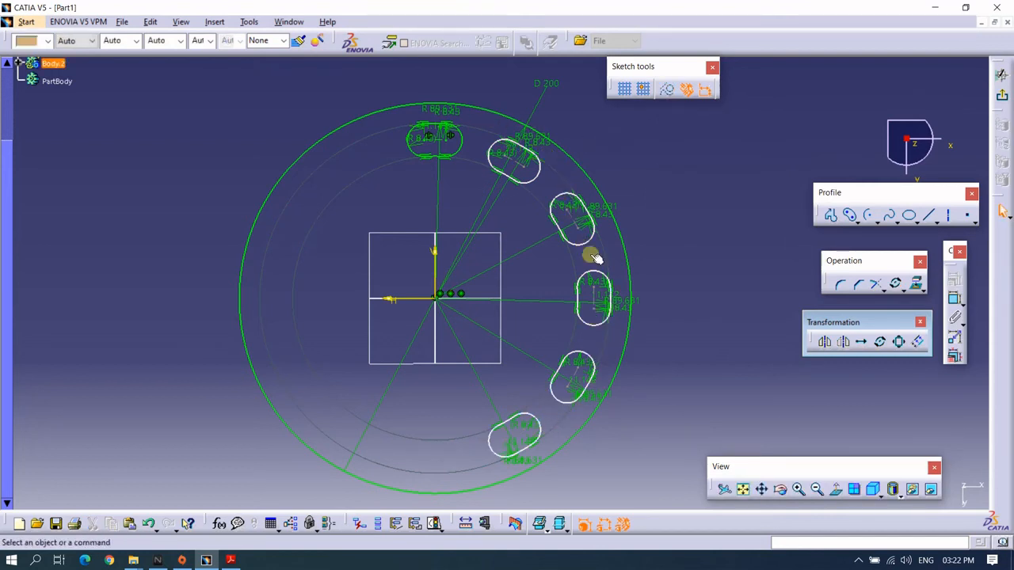
mouse_move(621, 364)
middle_mouse_down()
mouse_move(654, 230)
mouse_move(667, 260)
mouse_move(666, 234)
middle_mouse_up()
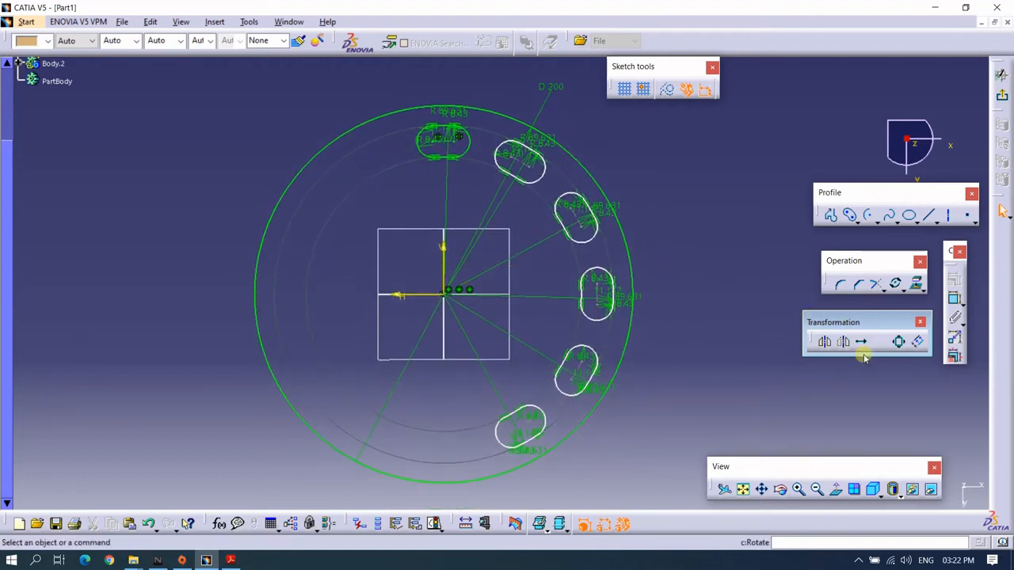
mouse_move(679, 216)
middle_mouse_down()
mouse_move(678, 199)
mouse_move(693, 226)
middle_mouse_up()
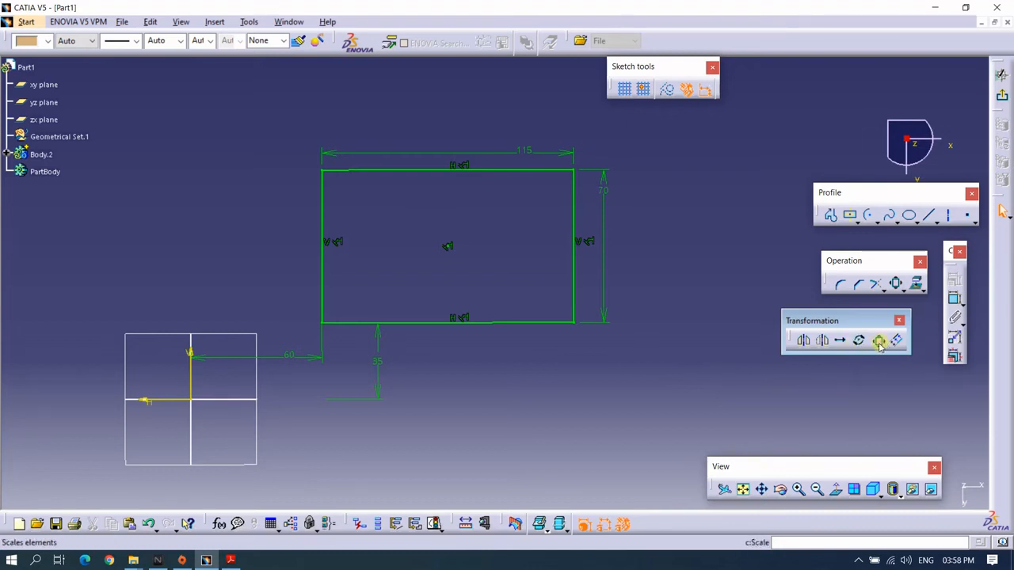
Start a Scale of the fully constrained rectangle about its centre point with Duplicate mode off.
middle_click_drag(663, 329, 642, 335)
mouse_move(248, 144)
left_mouse_down()
mouse_move(310, 203)
mouse_move(605, 380)
left_mouse_up()
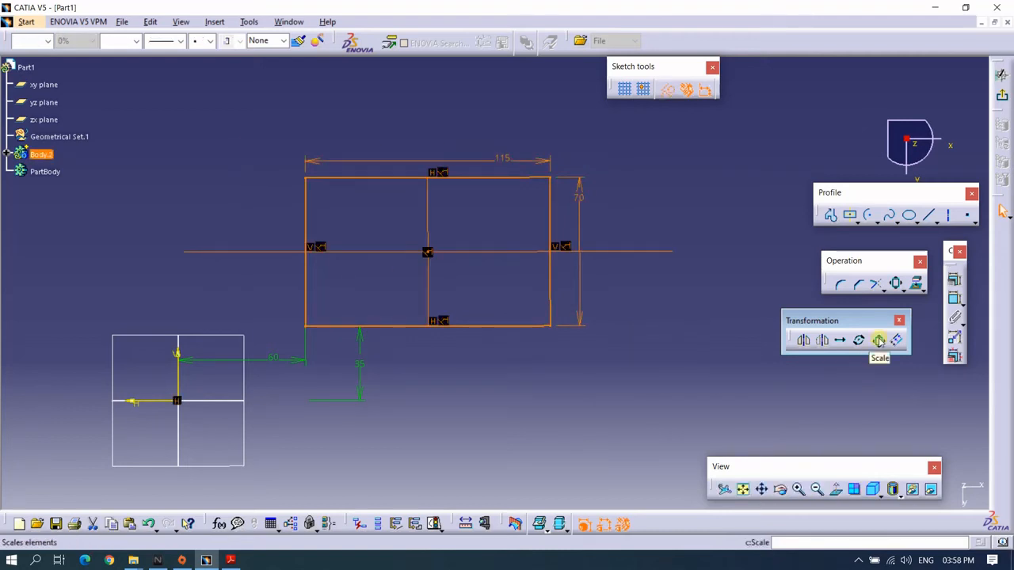
left_click(878, 340)
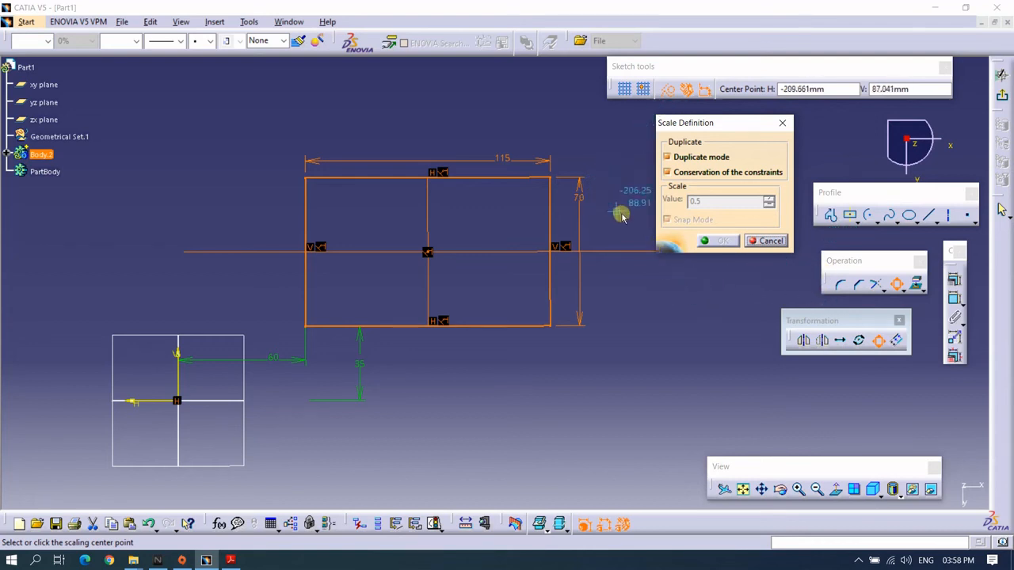
middle_click_drag(629, 220, 593, 235)
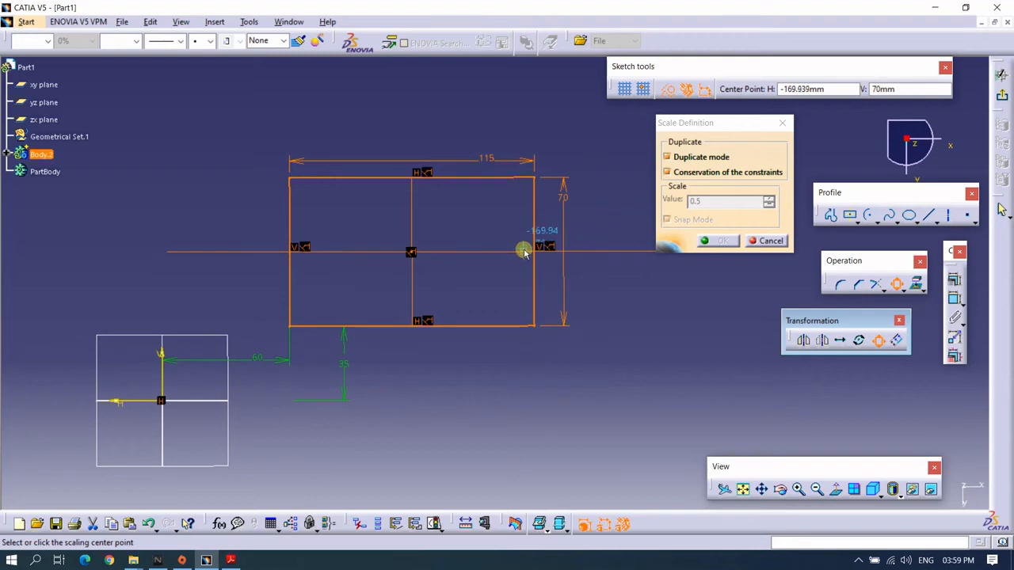
left_click(667, 157)
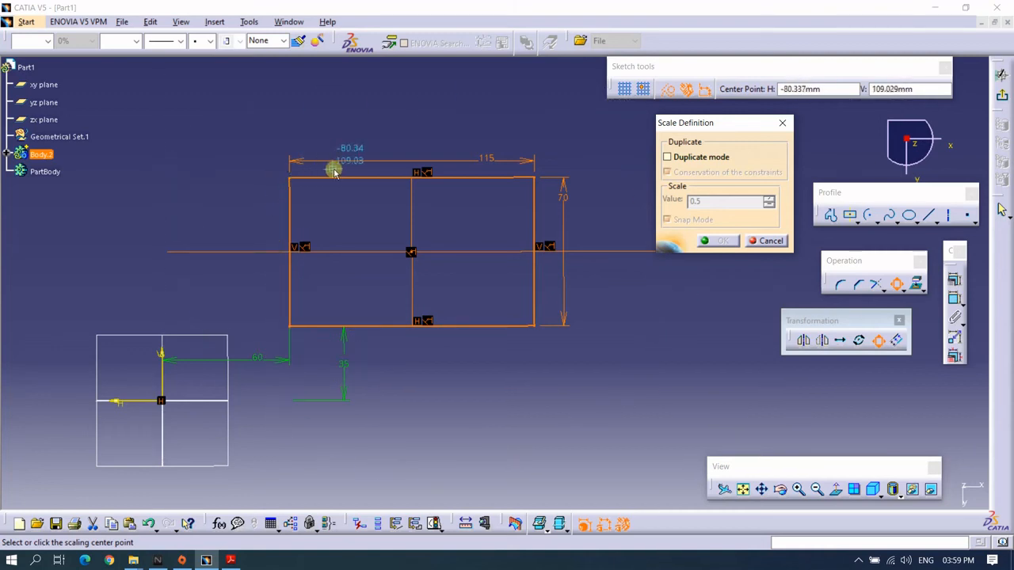
left_click(411, 254)
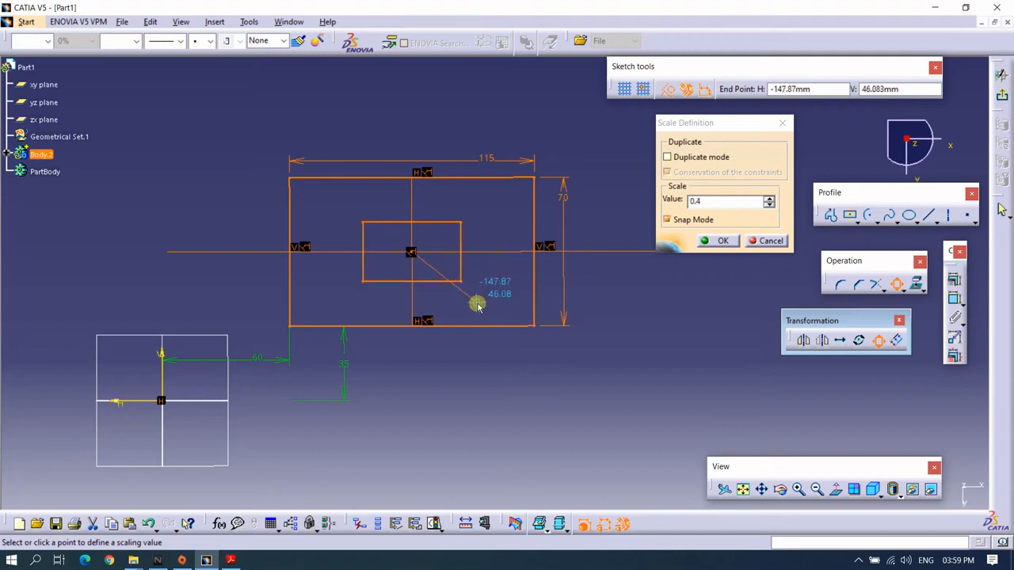
Scale the rectangle by a factor of 0.5, and undo the scaling.
left_click(713, 204)
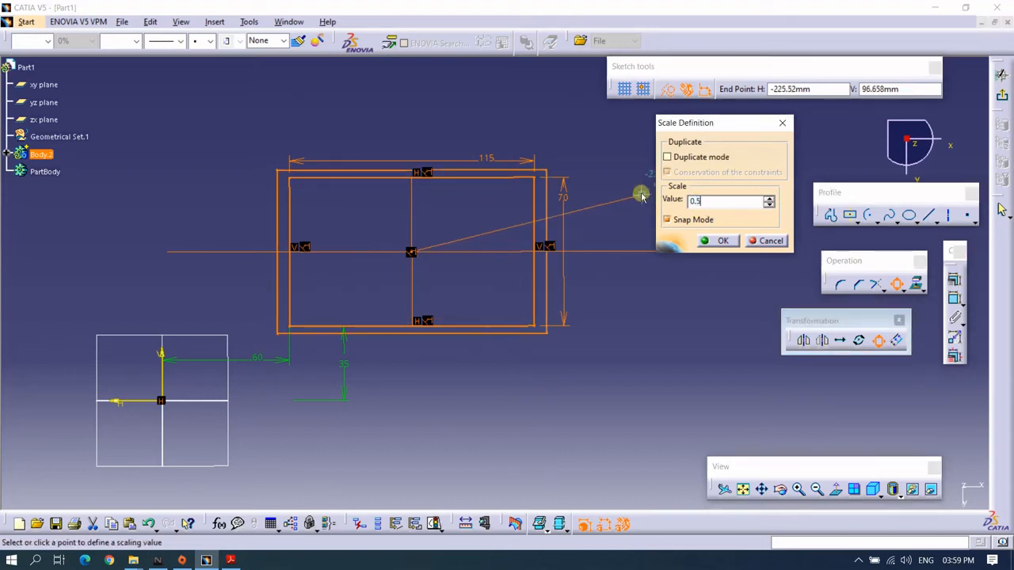
key("Return")
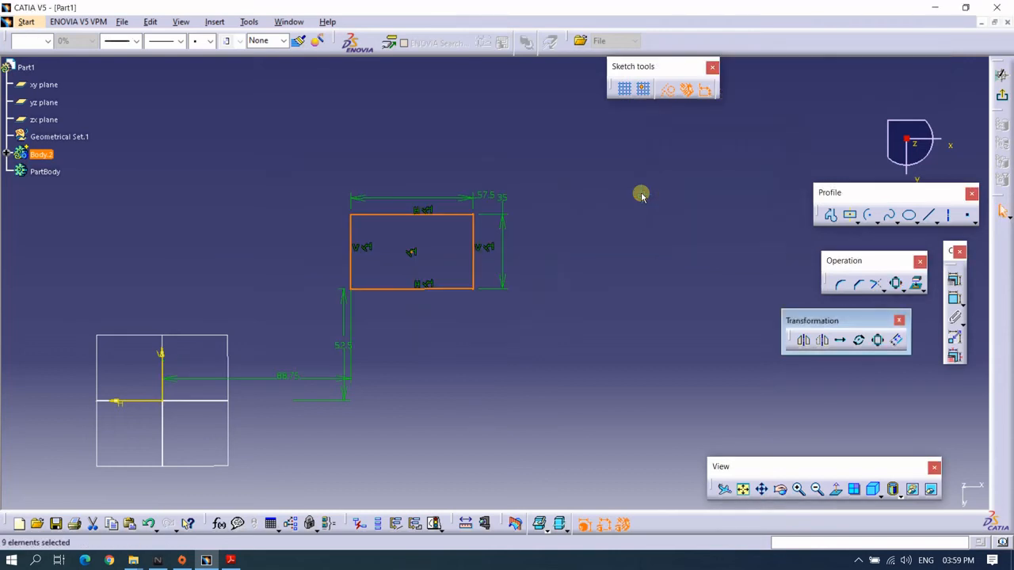
left_click(641, 196)
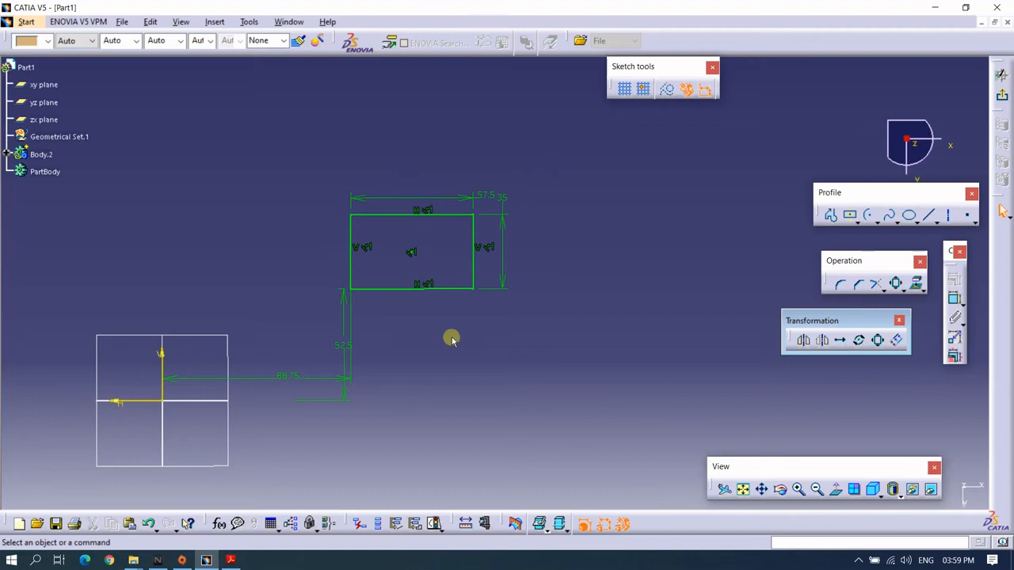
key("ctrl+a")
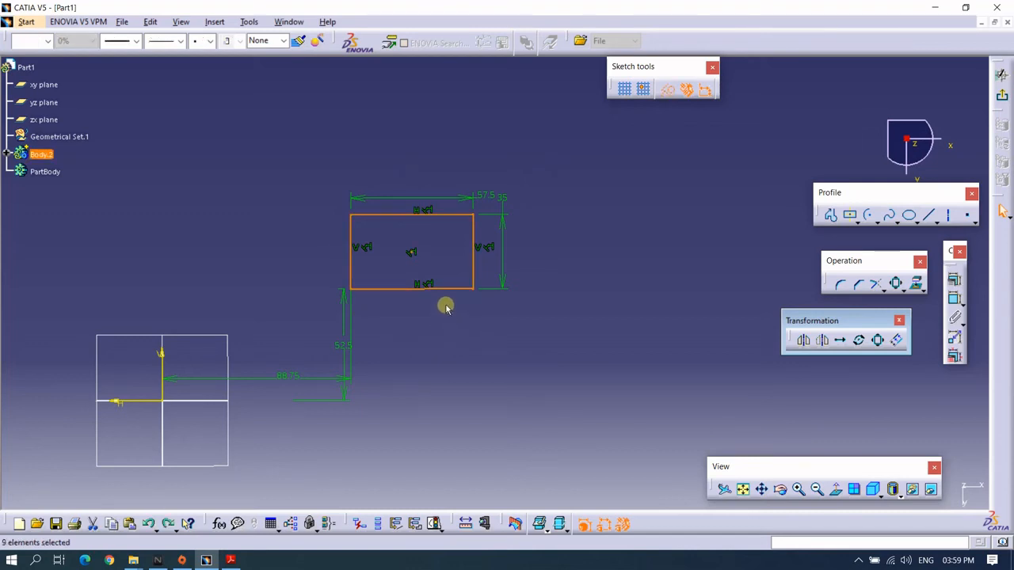
key("ctrl+z")
left_click(495, 363)
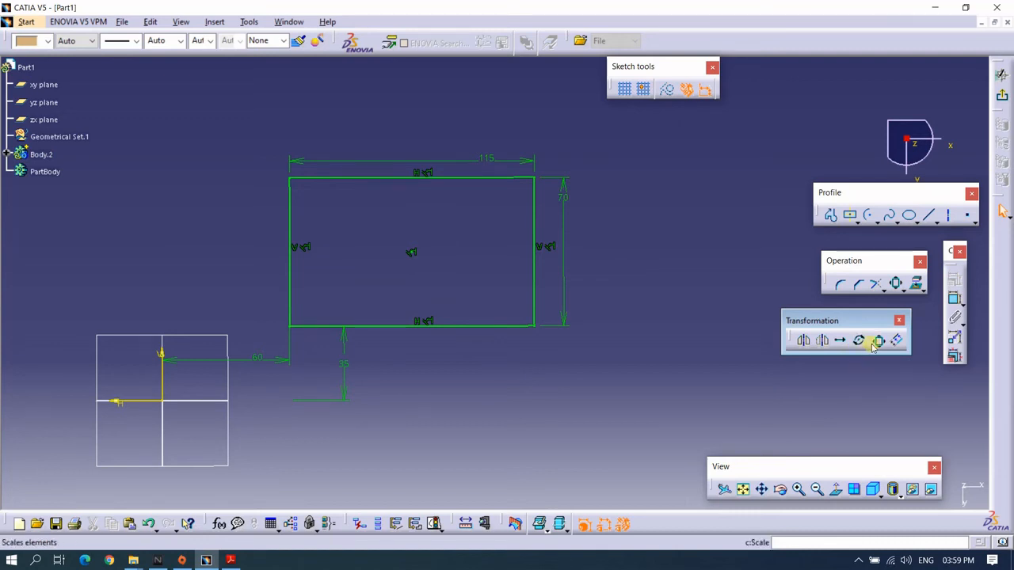
Scale a duplicate of the rectangle by 0.5 about its centre with Duplicate mode and Conservation of the constraints on.
left_click_drag(221, 130, 545, 342)
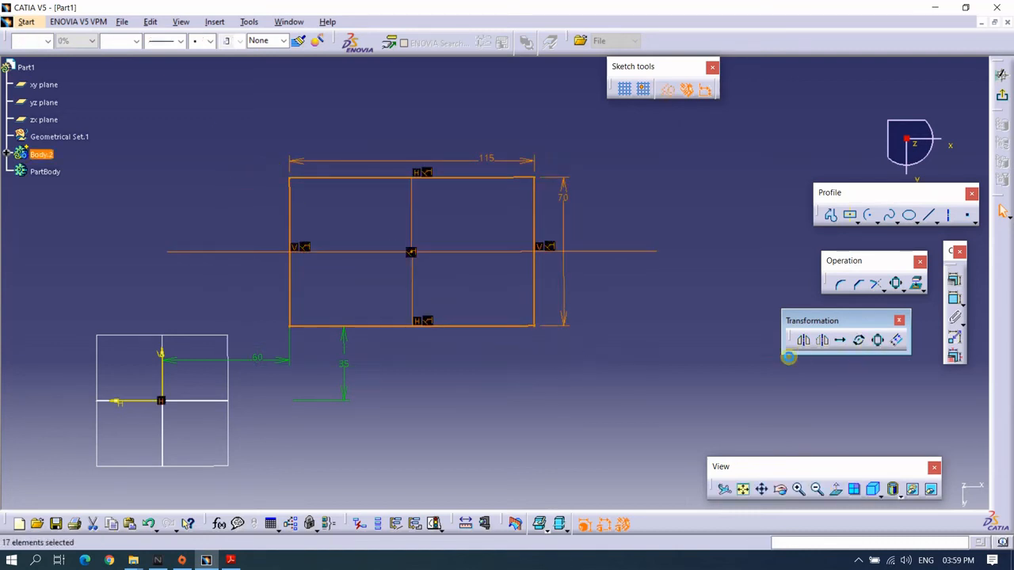
left_click(877, 340)
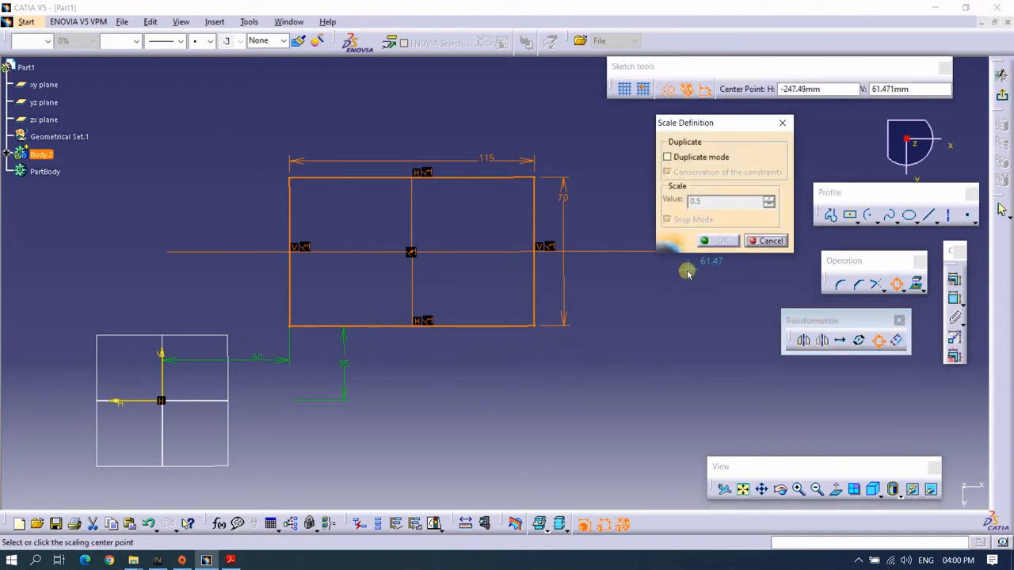
left_click(668, 158)
left_click(667, 172)
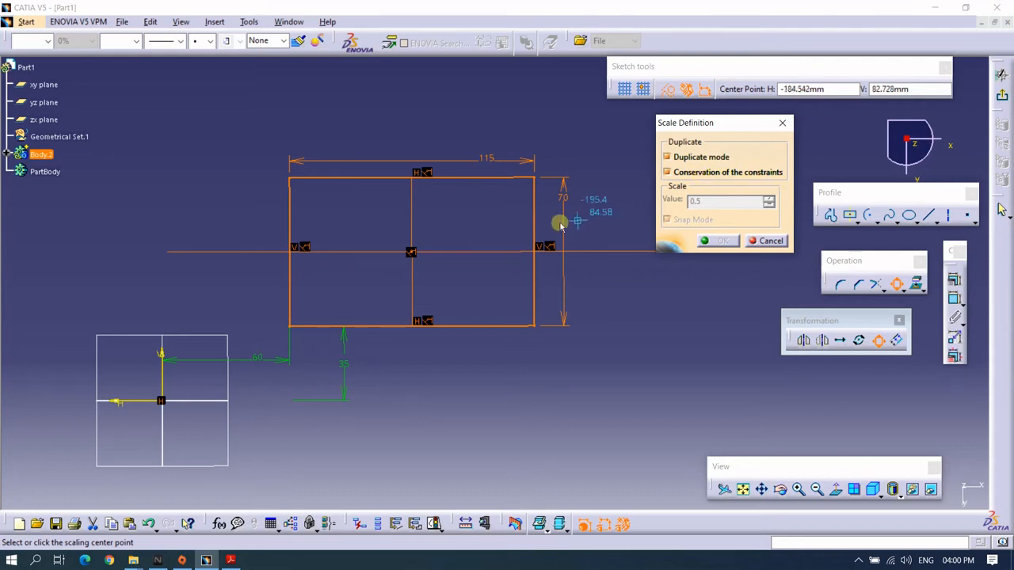
left_click(412, 251)
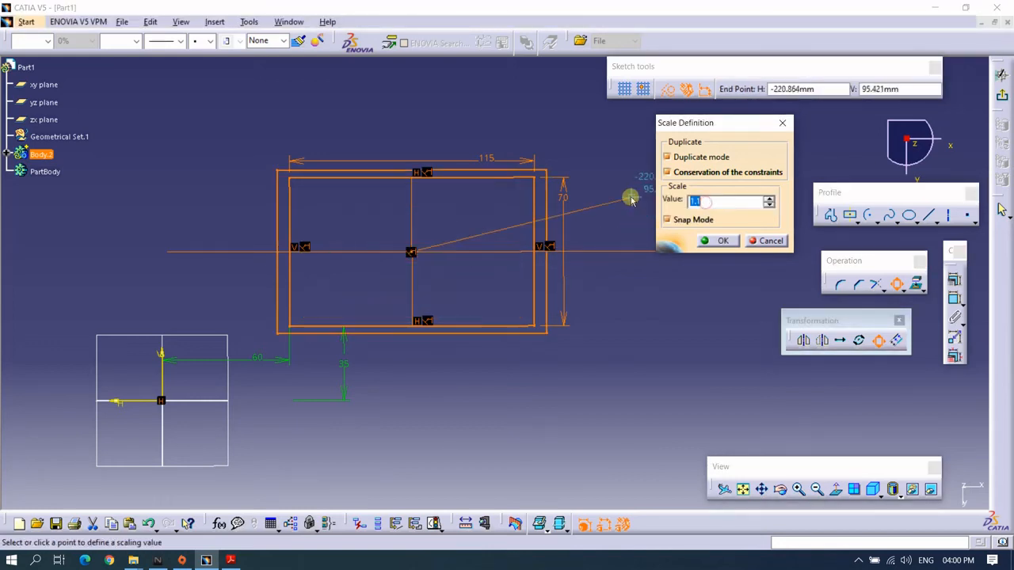
key("Return")
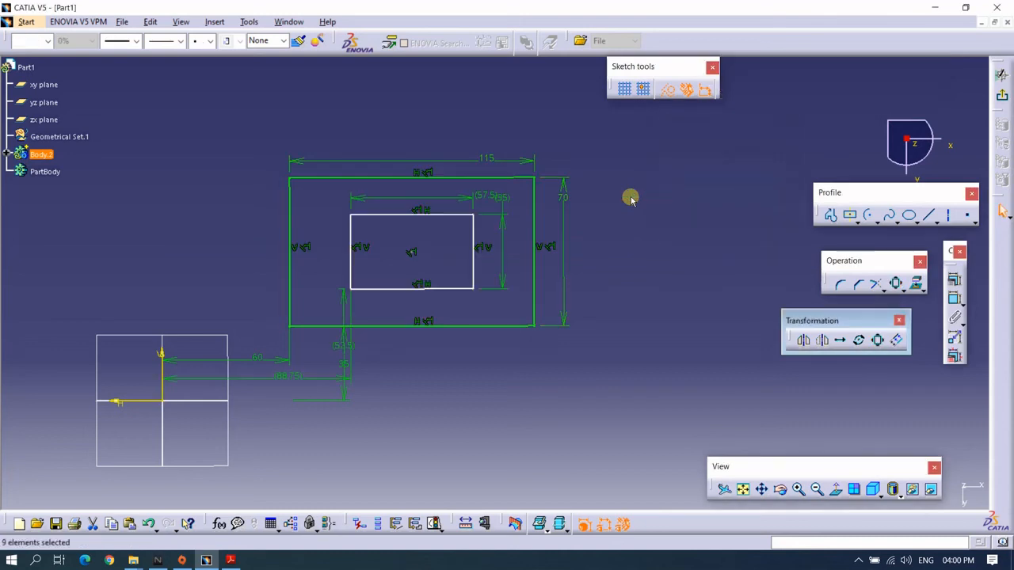
left_click(634, 163)
Reposition the inner rectangle's two origin distance dimensions, the horizontal one below the axis and the vertical one beyond the sketch origin.
mouse_move(634, 163)
middle_mouse_down()
mouse_move(627, 215)
mouse_move(660, 206)
middle_mouse_up()
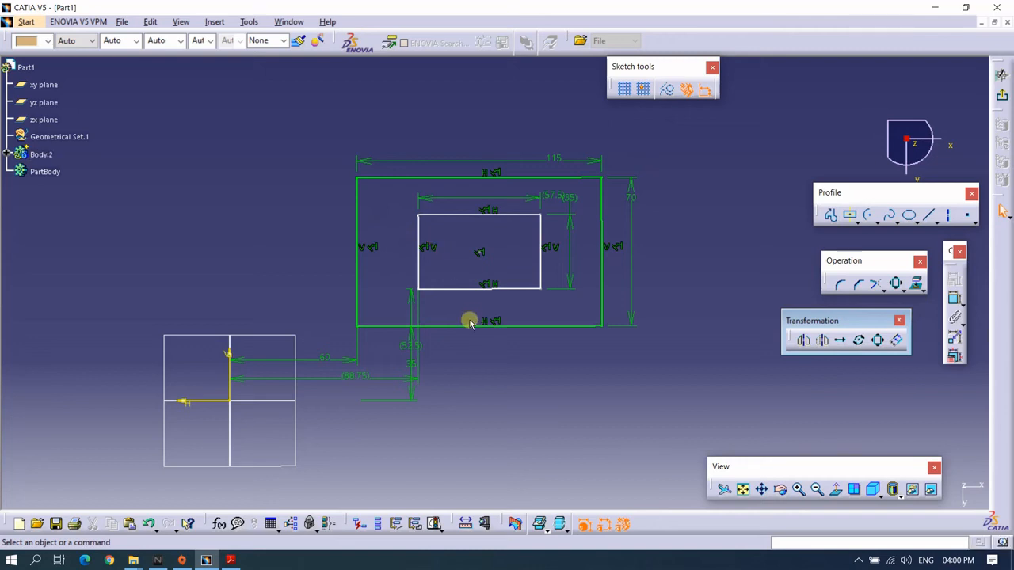
left_click_drag(384, 383, 389, 430)
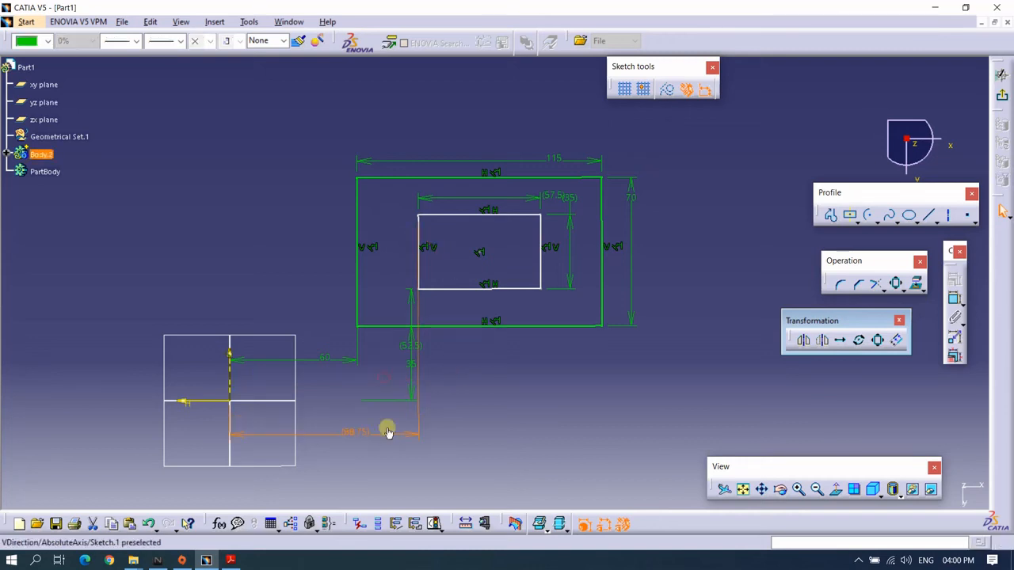
left_click_drag(411, 319, 170, 283)
left_click(225, 236)
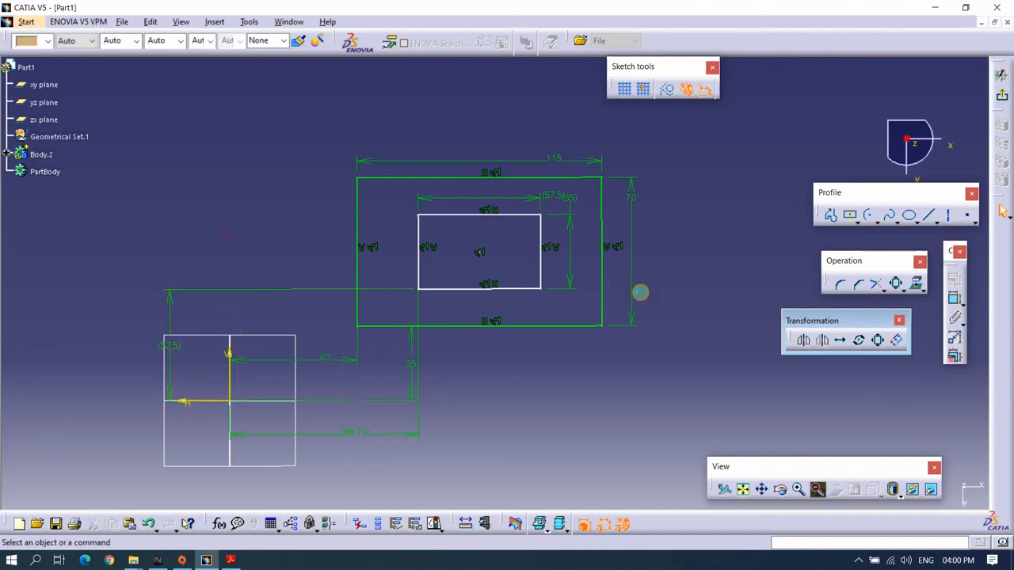
Convert the inner rectangle's width, height and two origin distance dimensions from reference to driving.
left_click(954, 300)
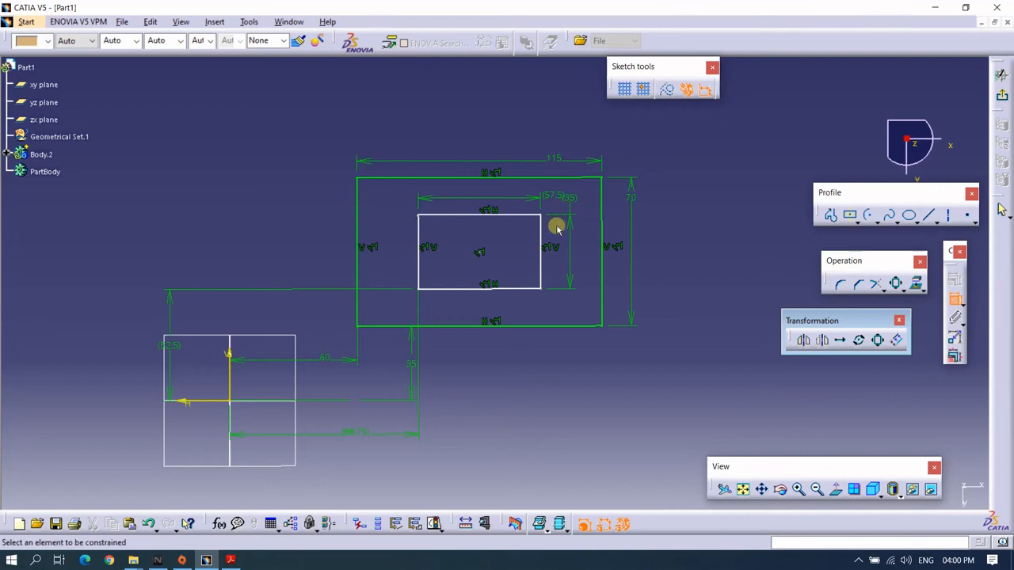
right_click(550, 195)
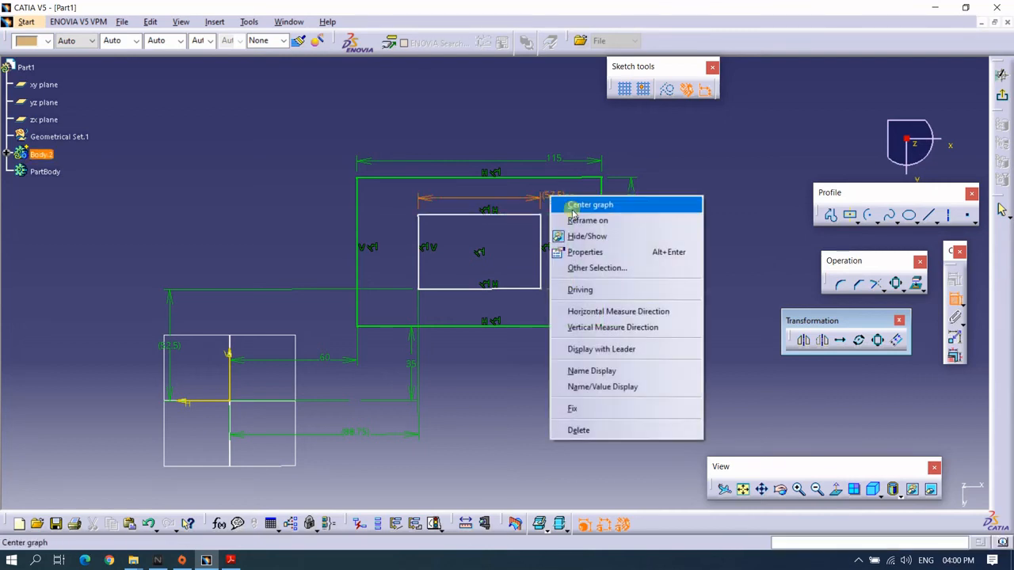
left_click(581, 291)
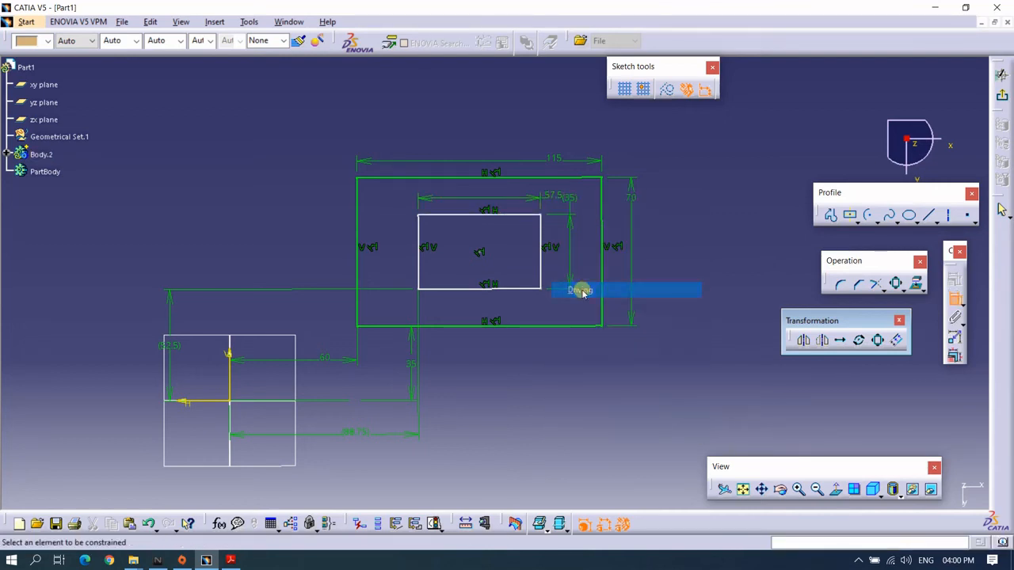
right_click(570, 202)
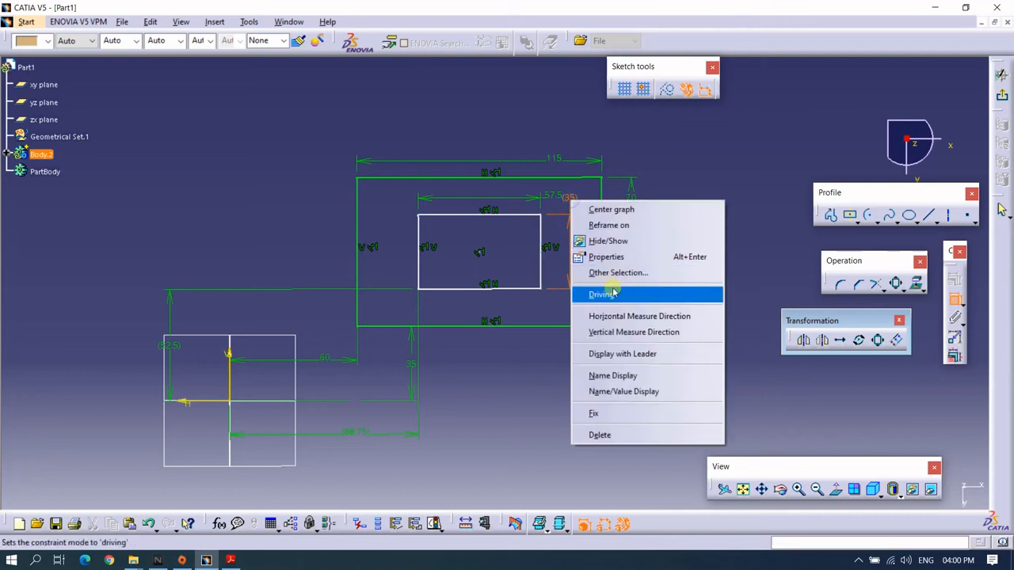
left_click(607, 292)
right_click(348, 436)
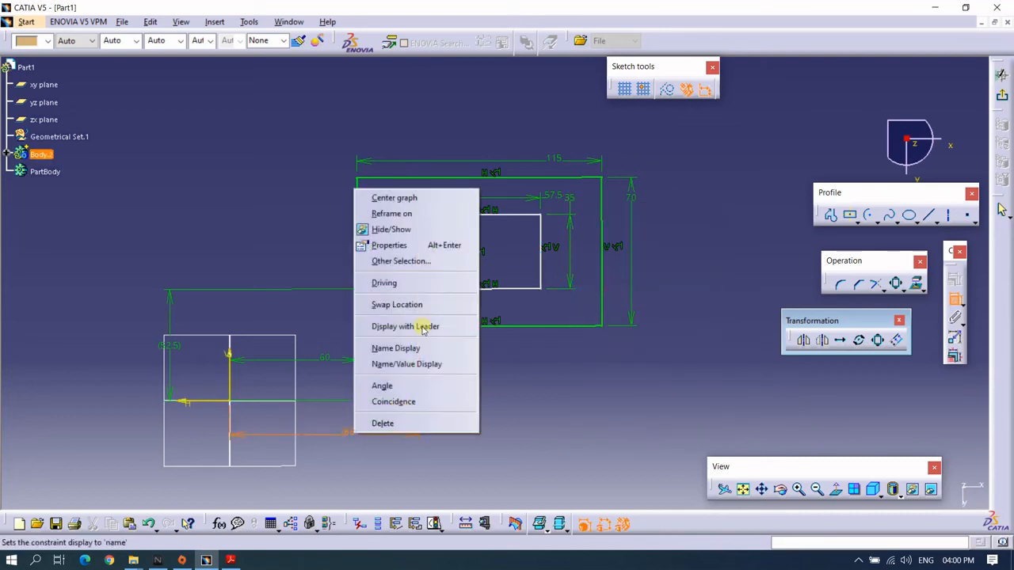
left_click(427, 281)
right_click(169, 295)
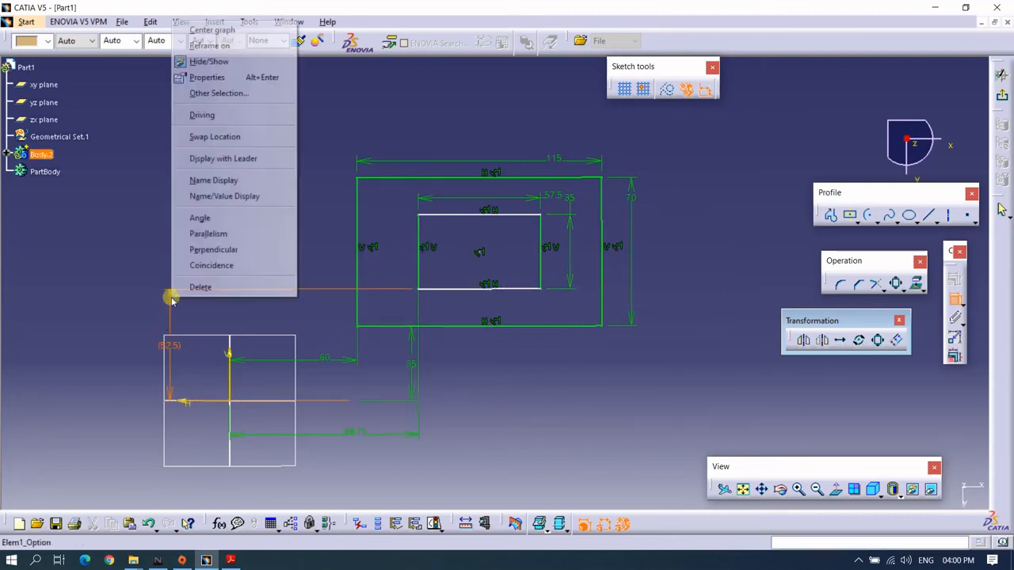
left_click(231, 115)
mouse_move(683, 214)
middle_mouse_down()
mouse_move(685, 237)
mouse_move(655, 222)
mouse_move(677, 262)
mouse_move(694, 209)
mouse_move(697, 249)
middle_mouse_up()
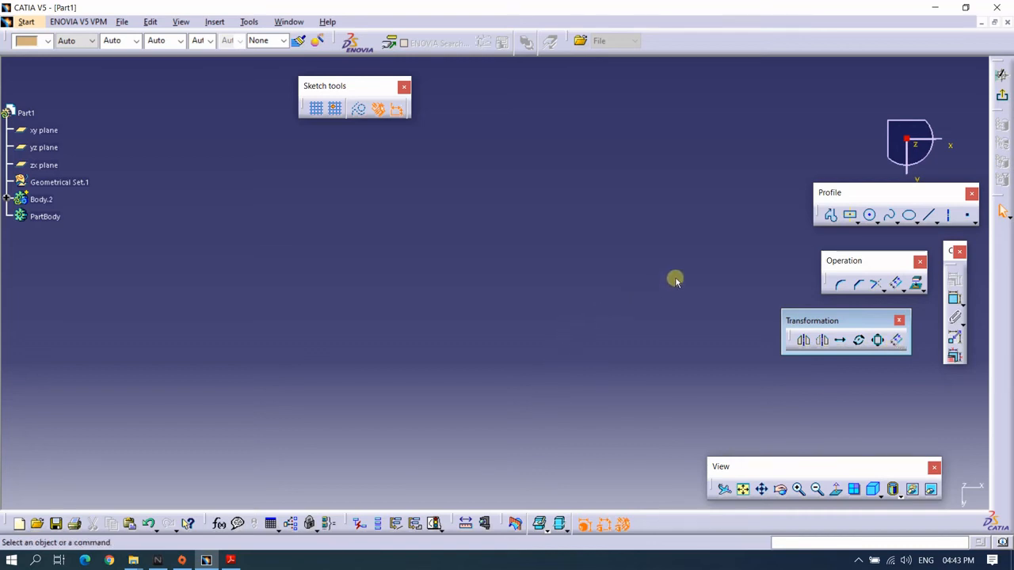
Draw a single horizontal line in an empty area of the sketch.
left_click(928, 215)
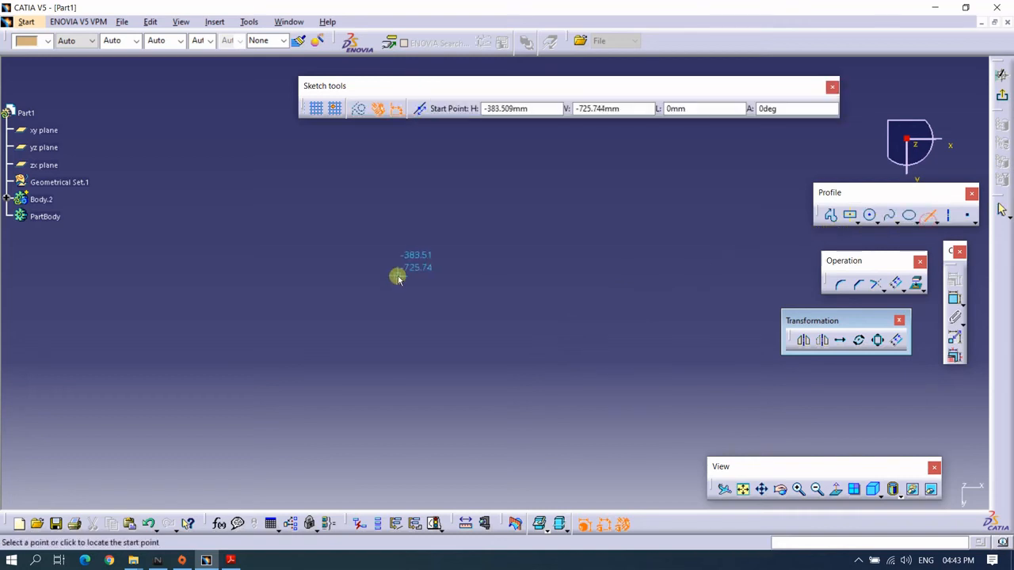
left_click(398, 276)
left_click(672, 276)
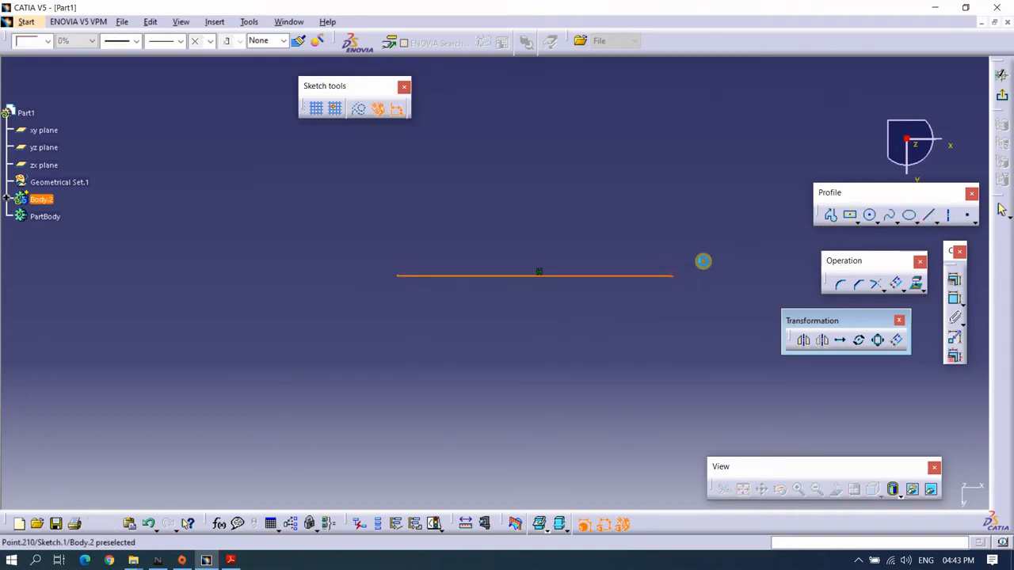
left_click(753, 276)
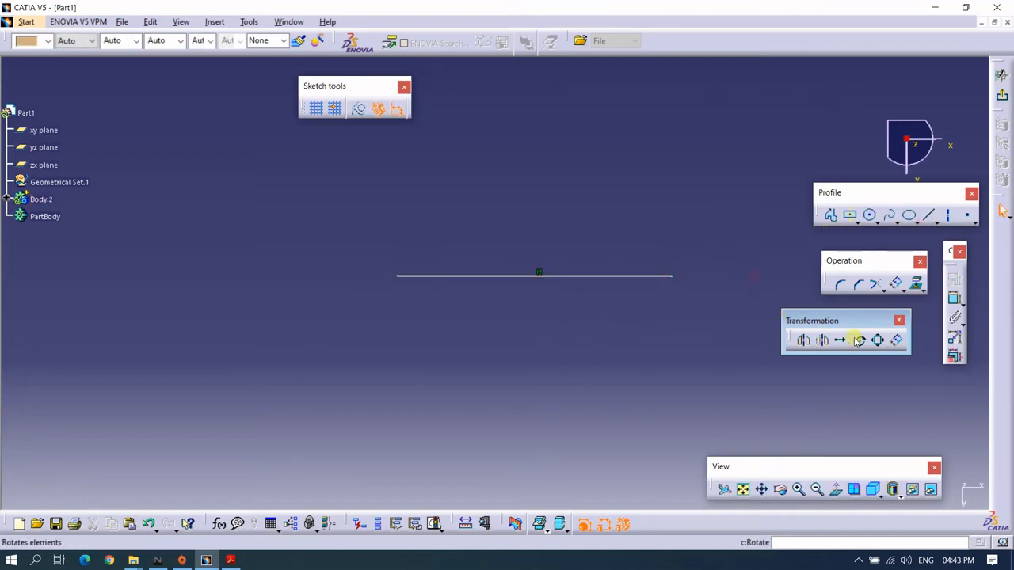
Offset the horizontal line upward by about 47 mm as one instance.
left_click(897, 340)
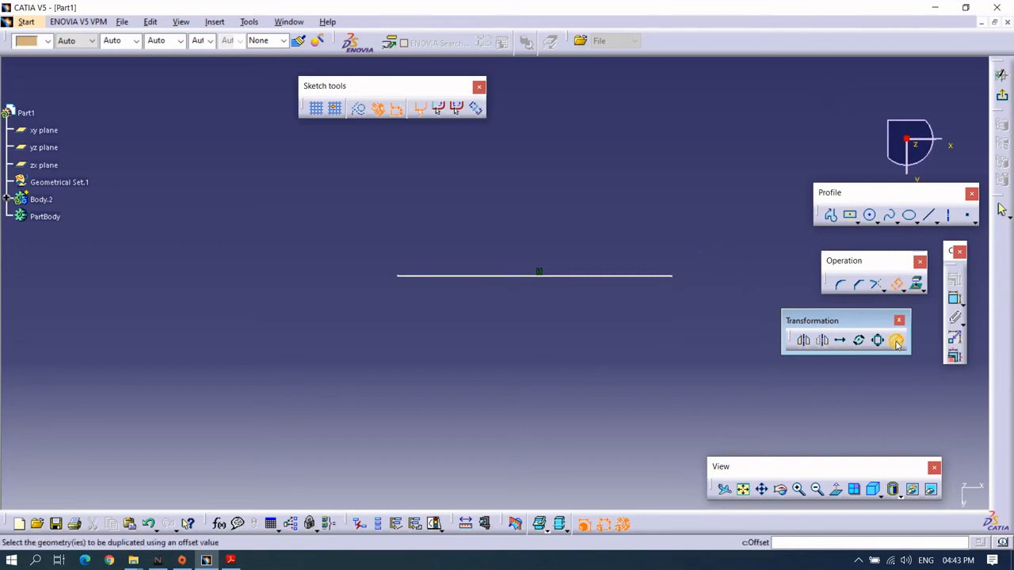
left_click(569, 276)
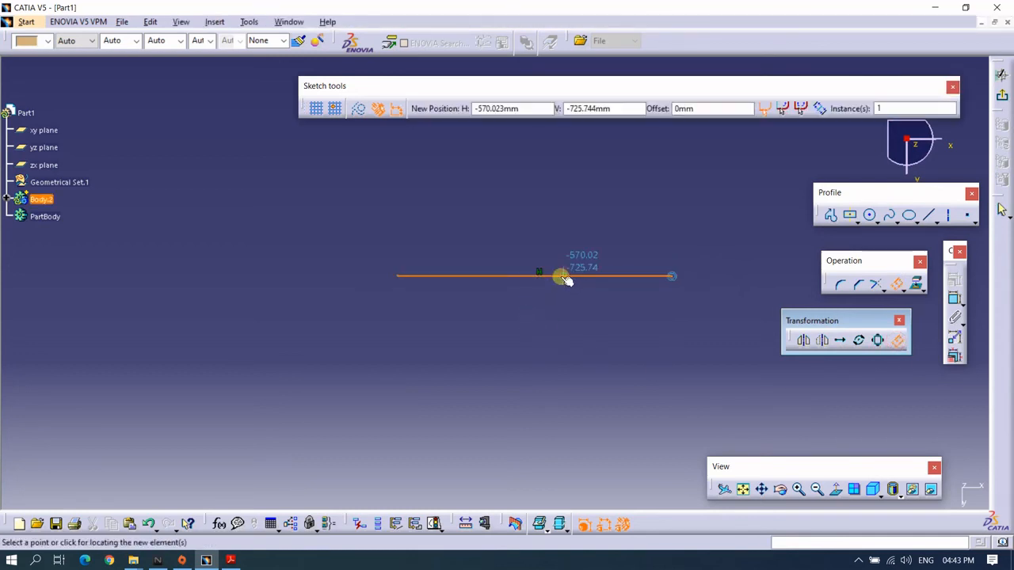
left_click(580, 236)
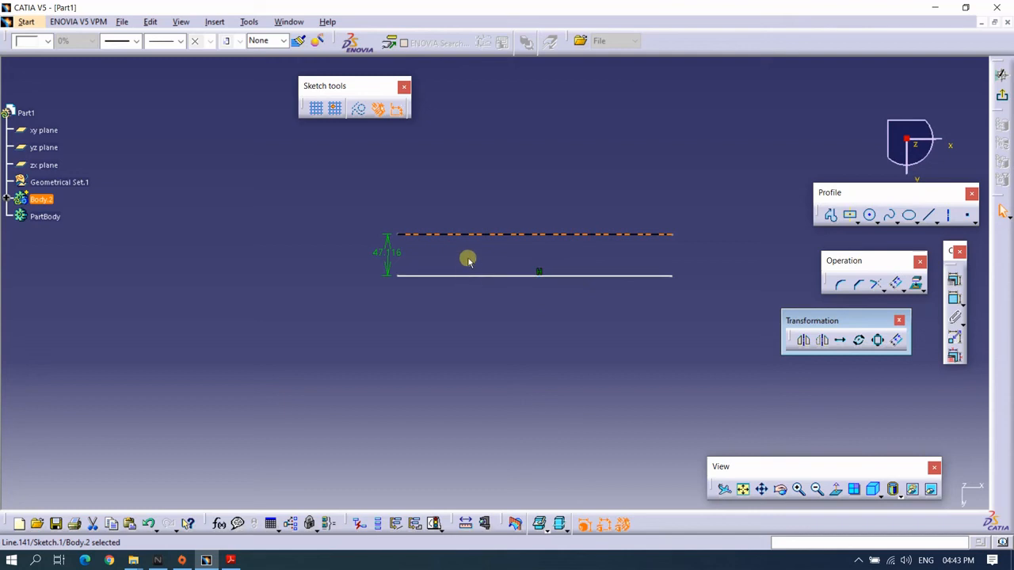
Set the offset distance between the two parallel lines to 20 mm.
double_click(396, 255)
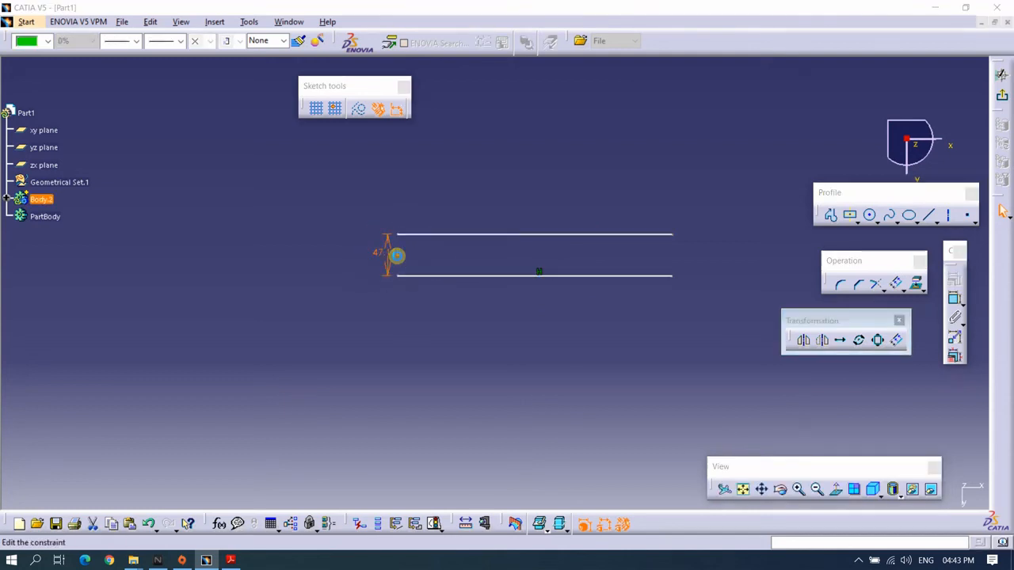
type("20")
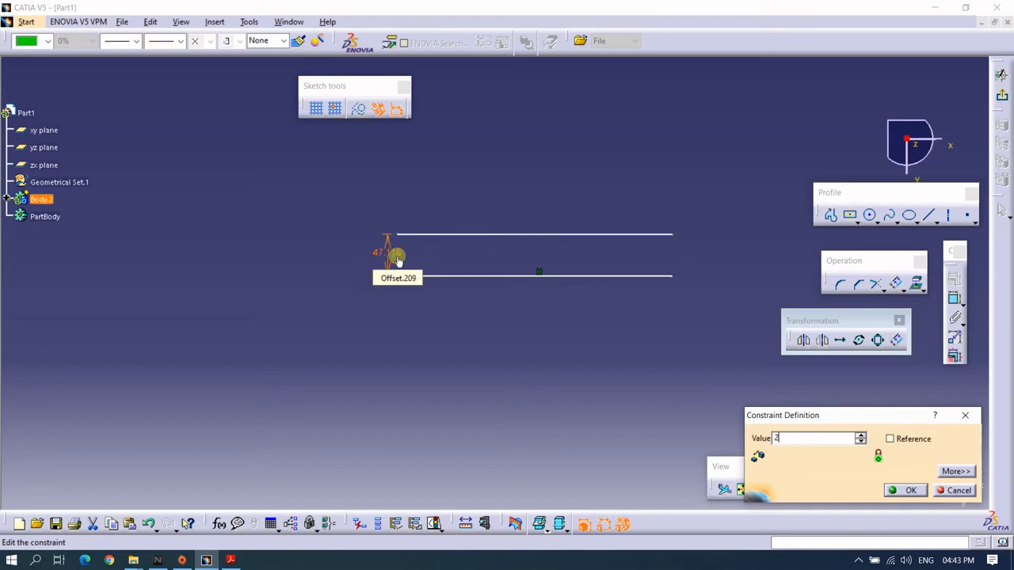
key("Return")
left_click(446, 204)
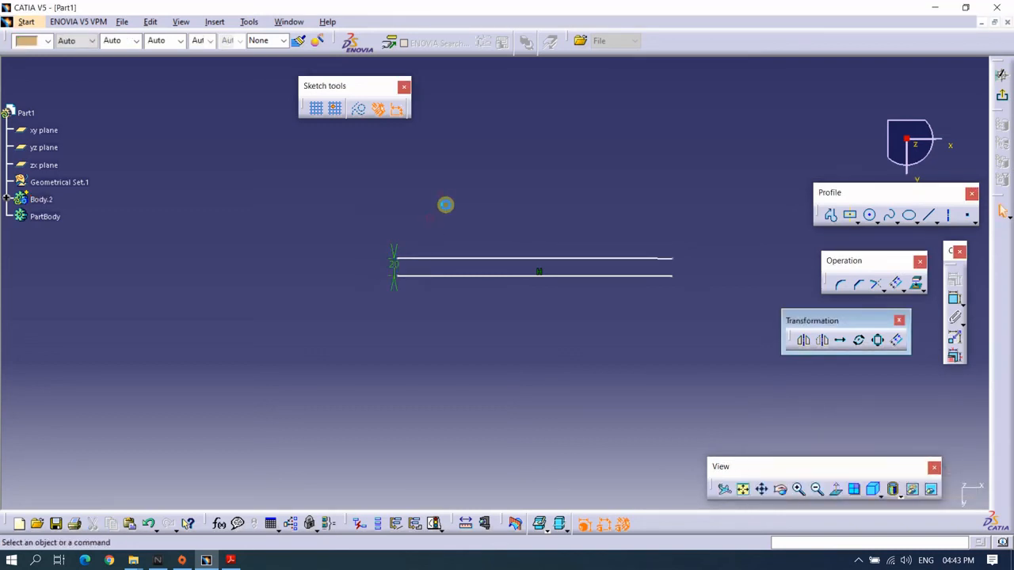
middle_click_drag(446, 204, 455, 174)
mouse_move(455, 174)
middle_mouse_down()
mouse_move(414, 195)
mouse_move(411, 228)
middle_mouse_up()
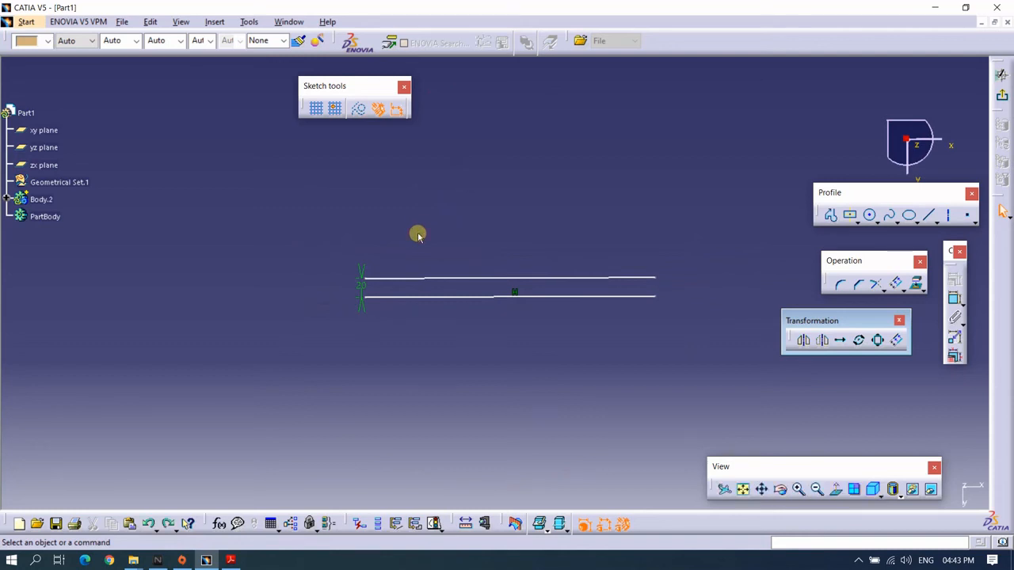
Offset the closed profile's right vertical edge outward by about 45 mm as one instance with No Propagation.
left_click(896, 343)
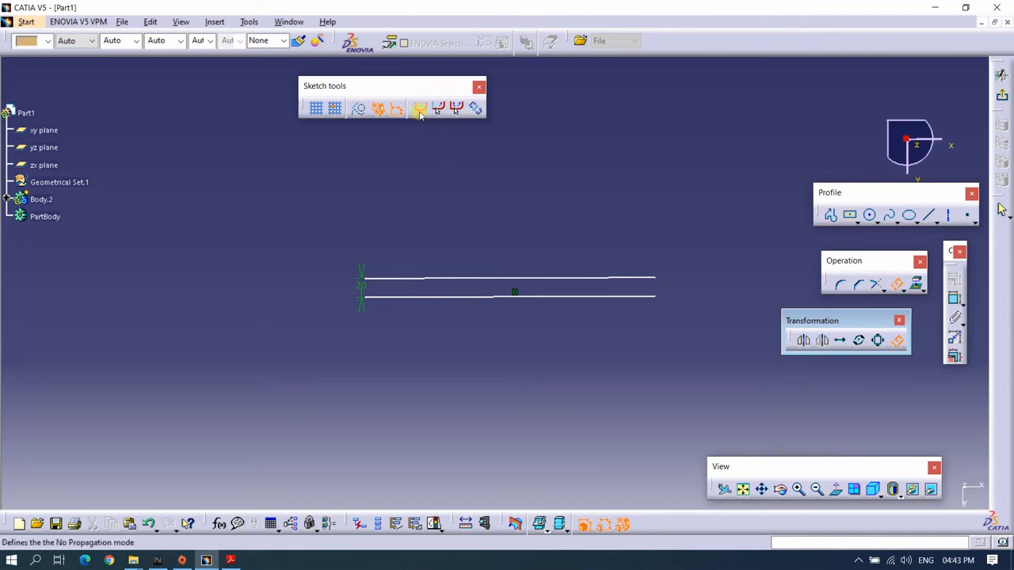
left_click(479, 112)
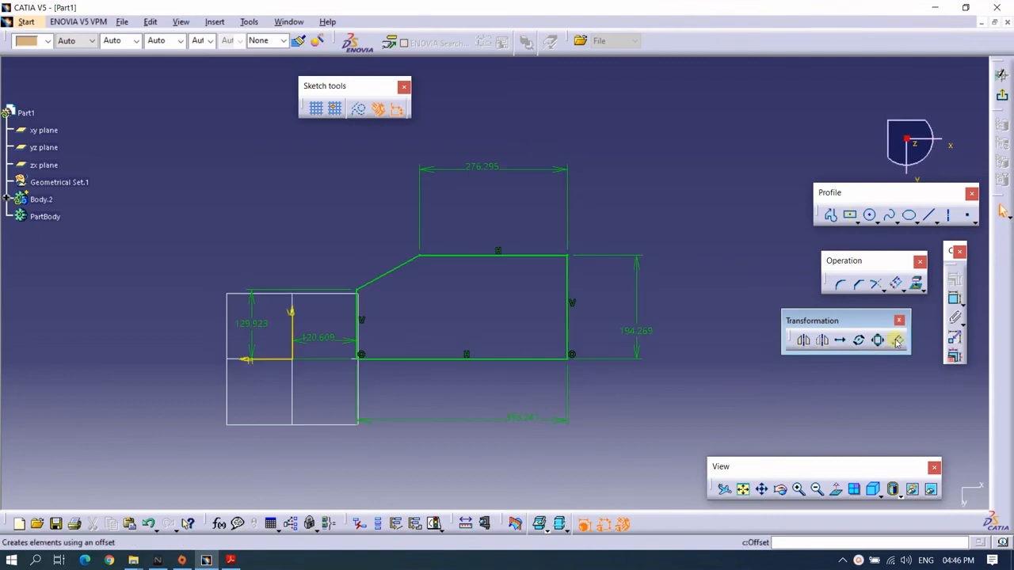
left_click(897, 341)
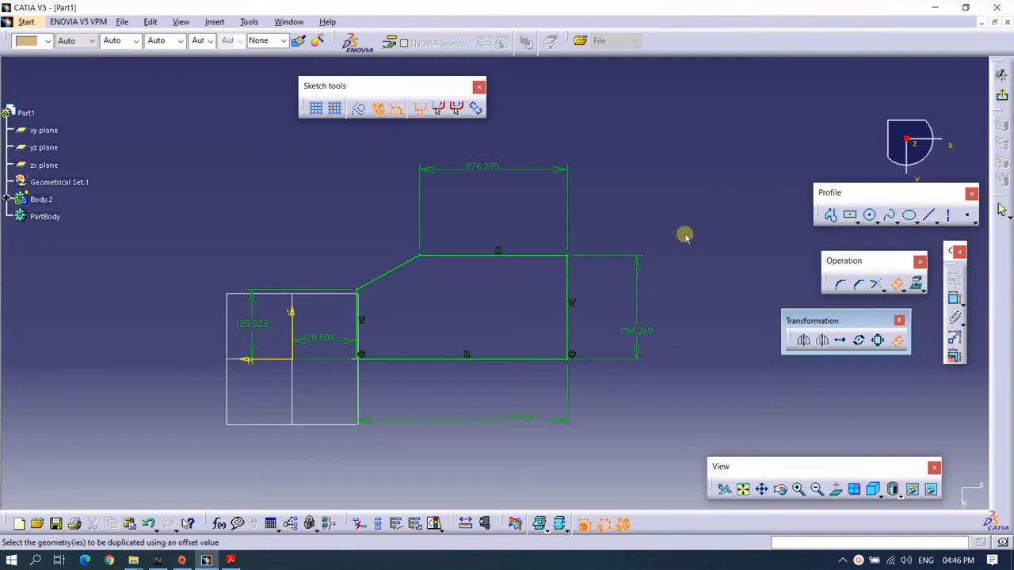
mouse_move(686, 238)
middle_mouse_down()
mouse_move(684, 211)
mouse_move(690, 258)
middle_mouse_up()
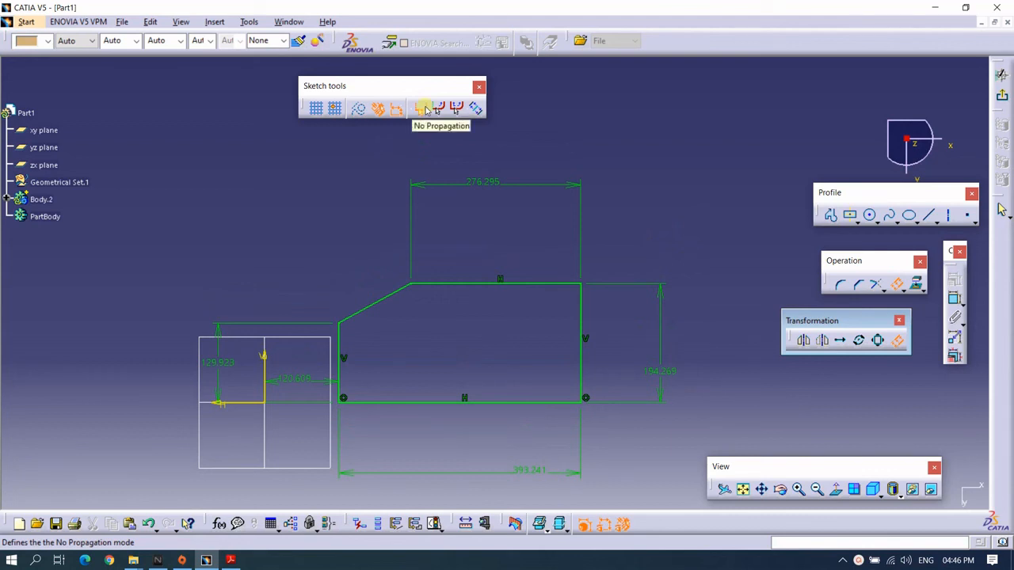
left_click(898, 342)
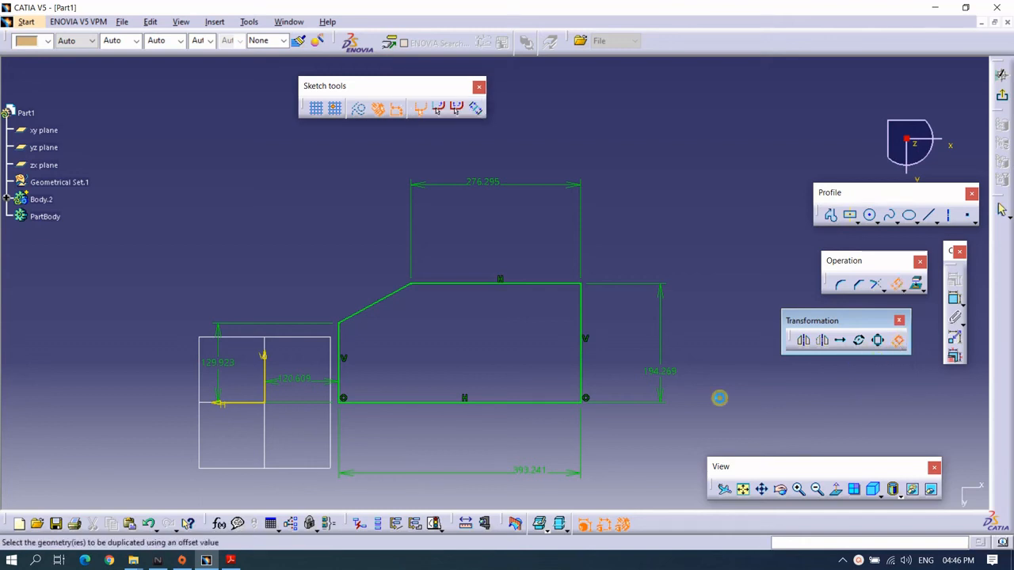
left_click(583, 320)
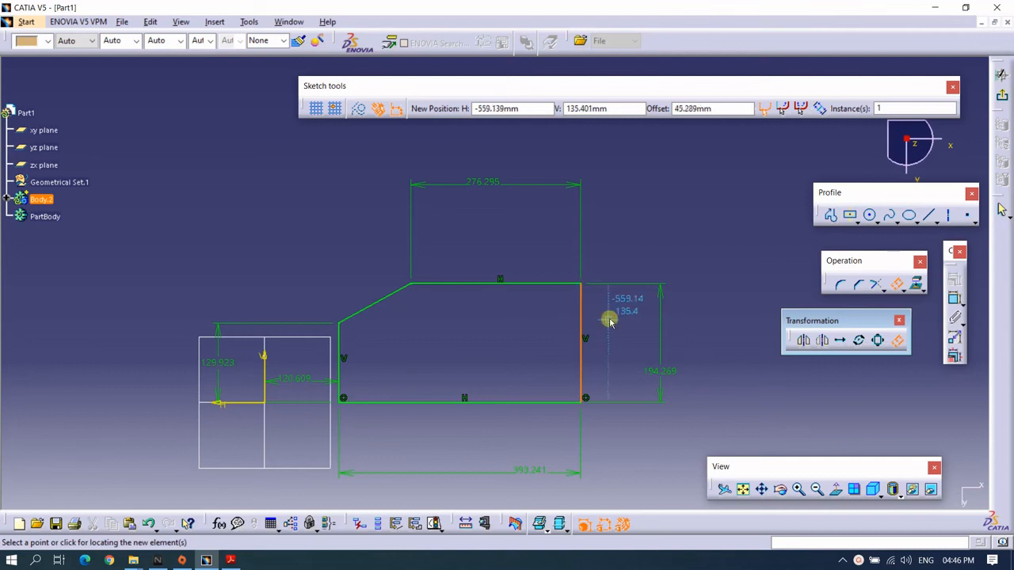
left_click(609, 321)
middle_click_drag(633, 352, 617, 324)
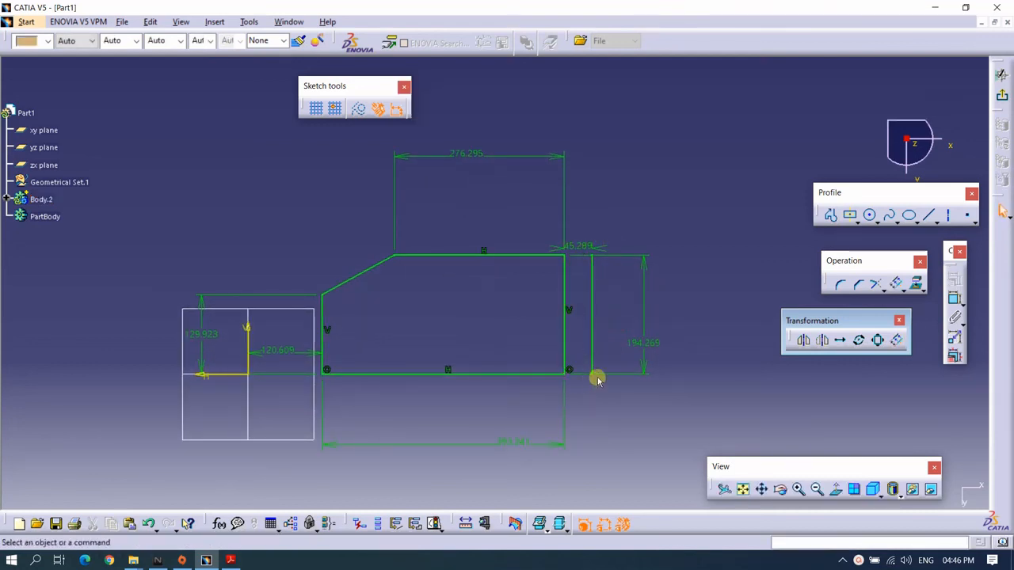
Set the offset distance between the profile's right edge and its outer copy to 45 mm.
double_click(582, 247)
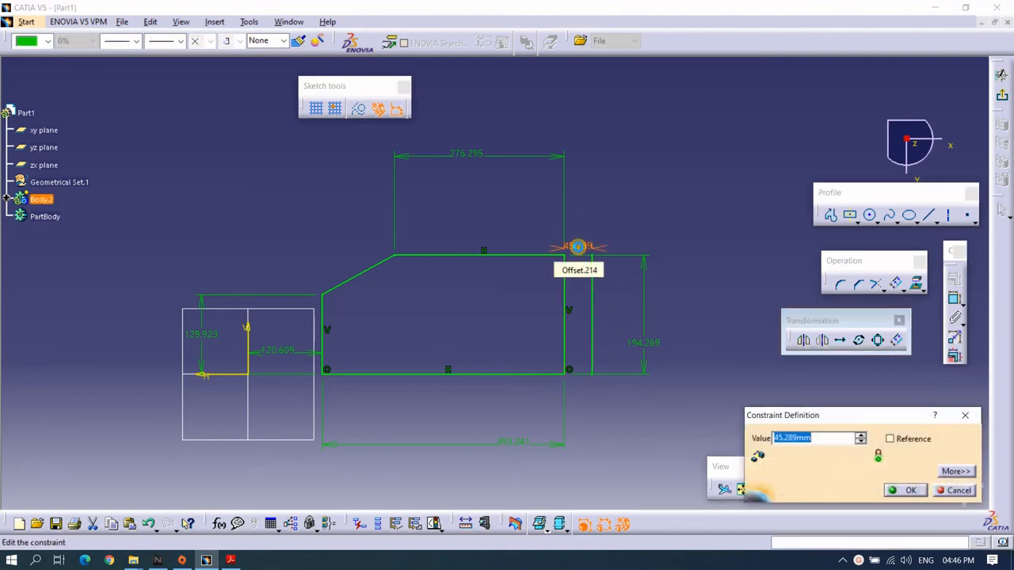
type("4")
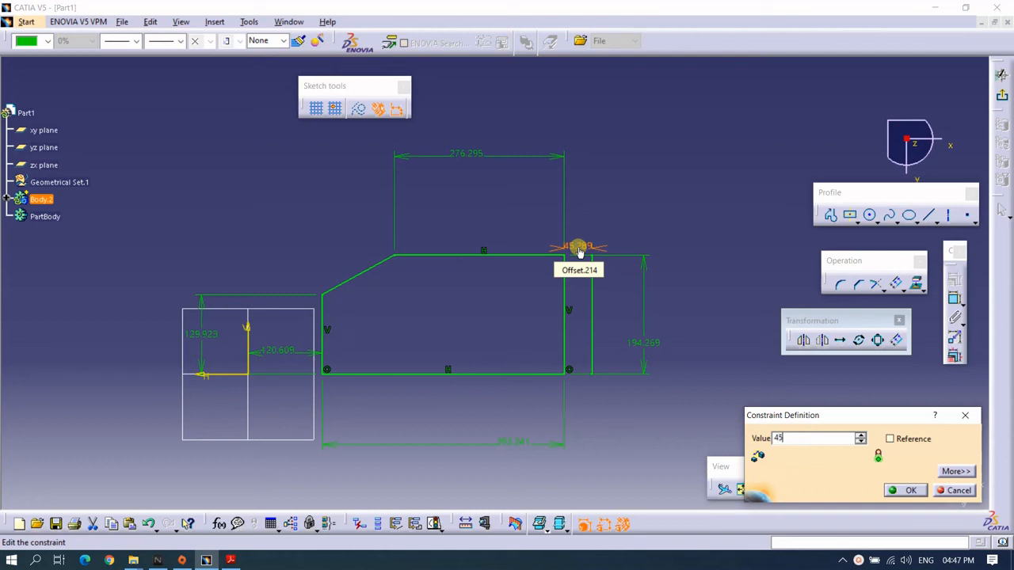
type("5")
key("Return")
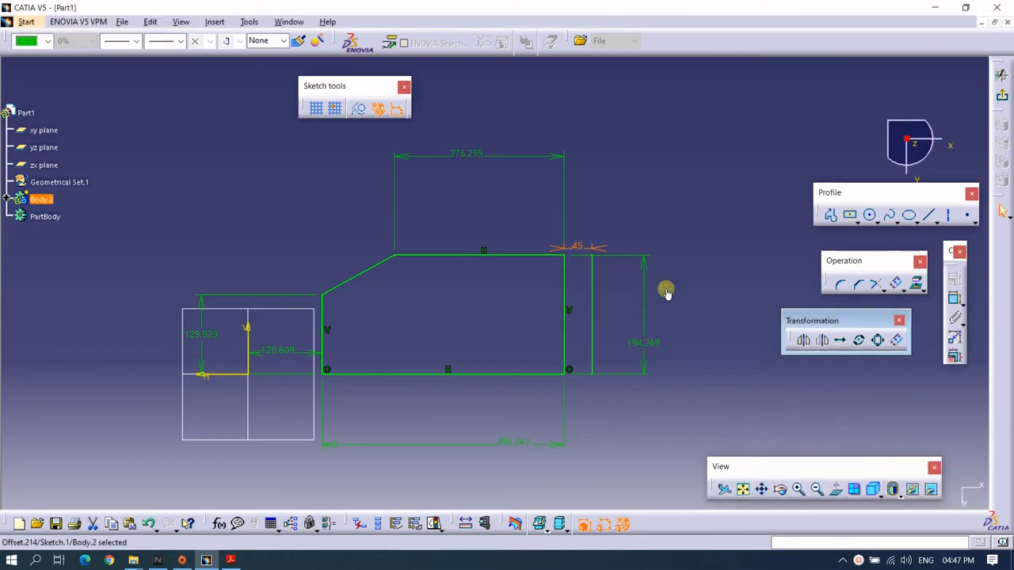
mouse_move(677, 260)
middle_mouse_down()
mouse_move(679, 233)
mouse_move(658, 256)
middle_mouse_up()
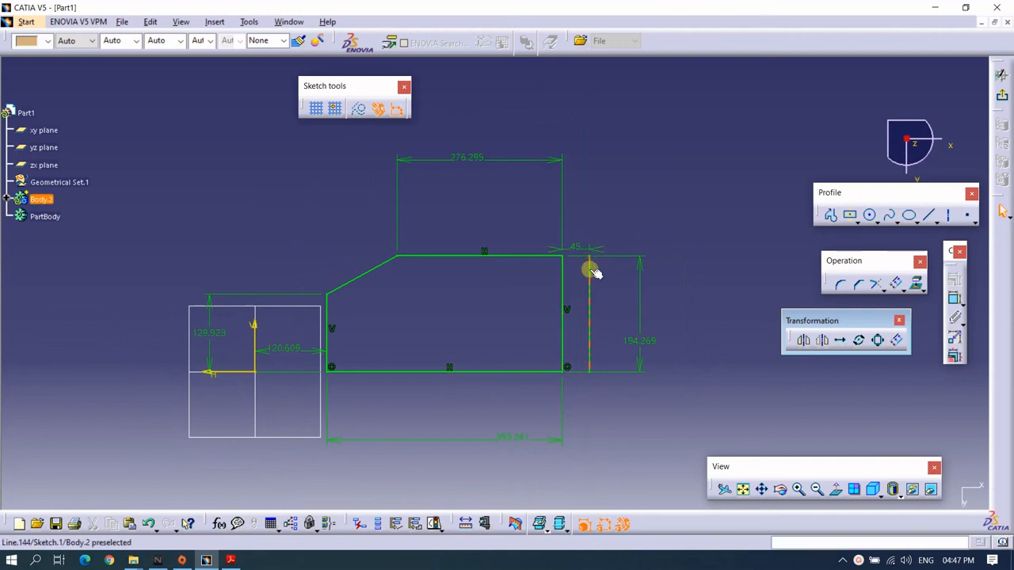
left_click(897, 341)
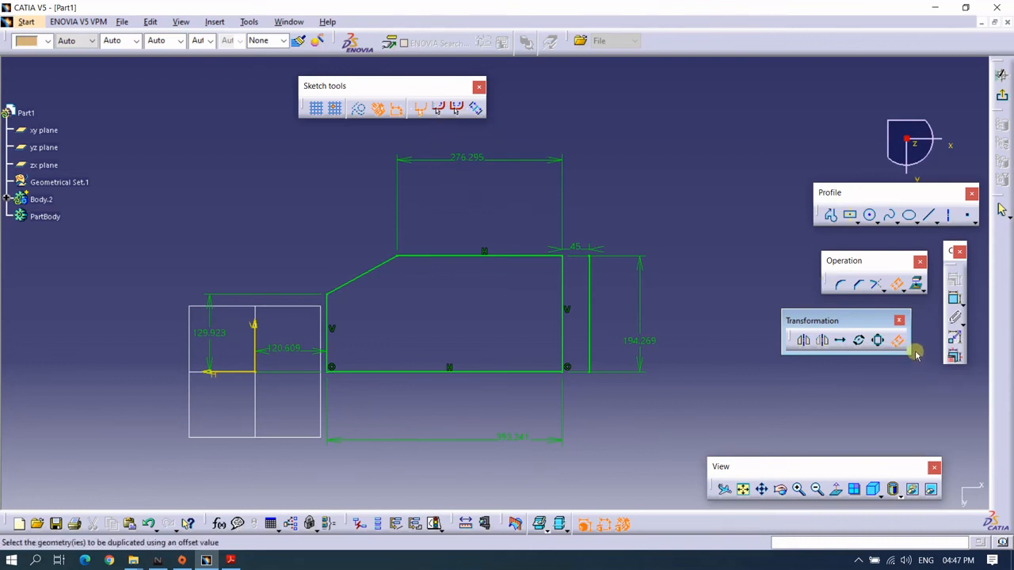
left_click(877, 340)
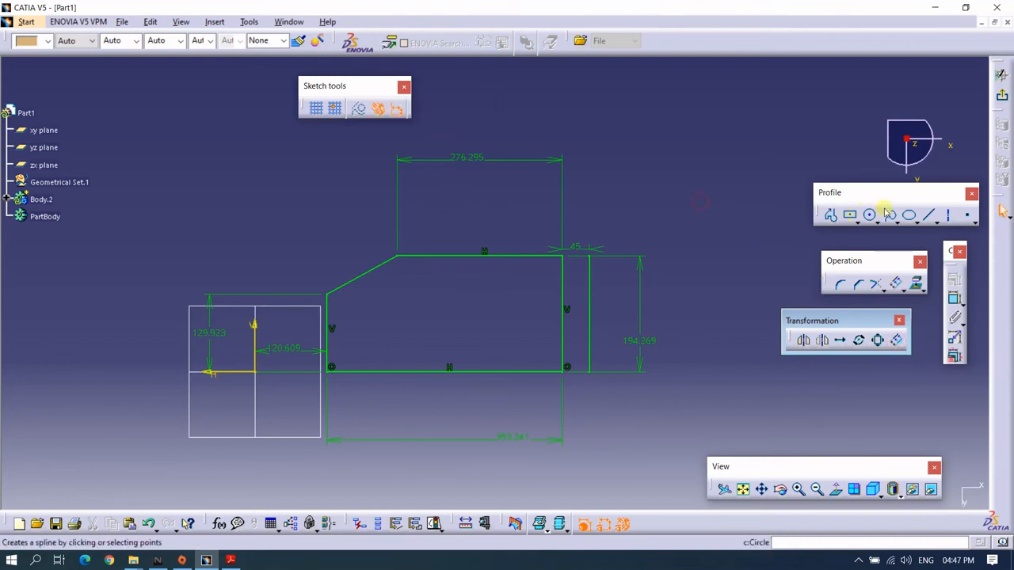
left_click(911, 216)
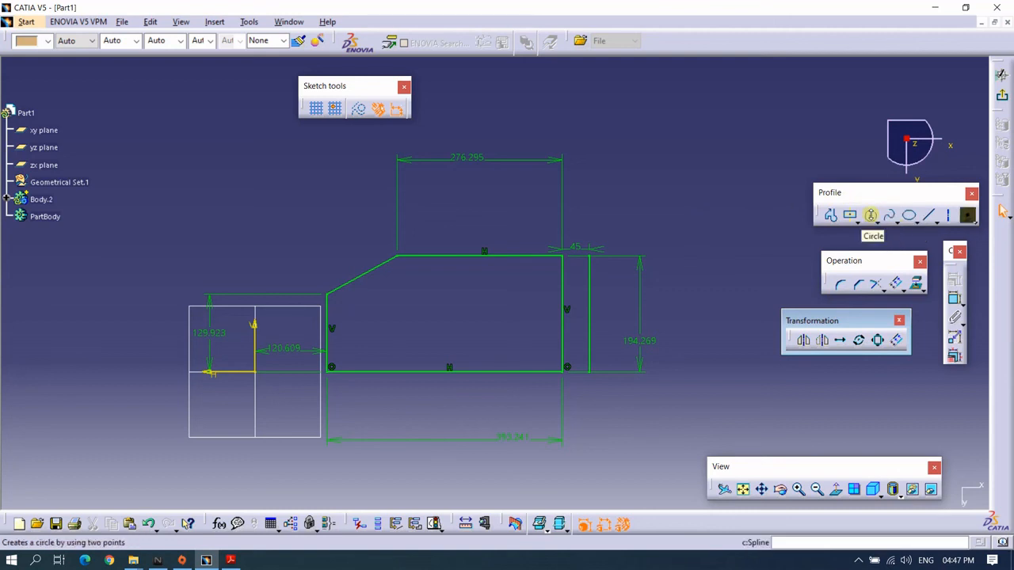
Round the profile's corner between the slanted edge and the upper horizontal edge with a radius of about 251 mm.
left_click(838, 284)
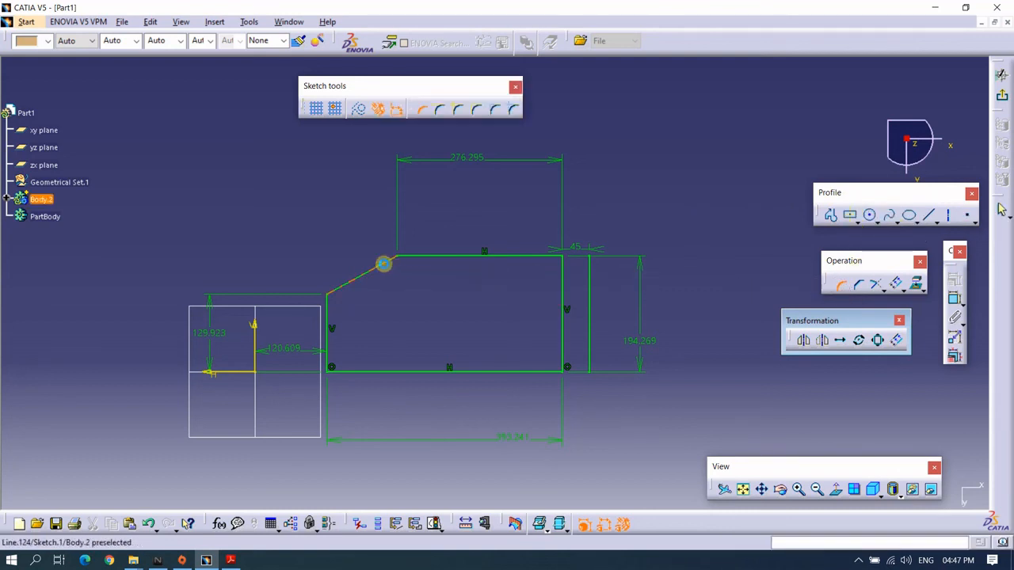
left_click(399, 256)
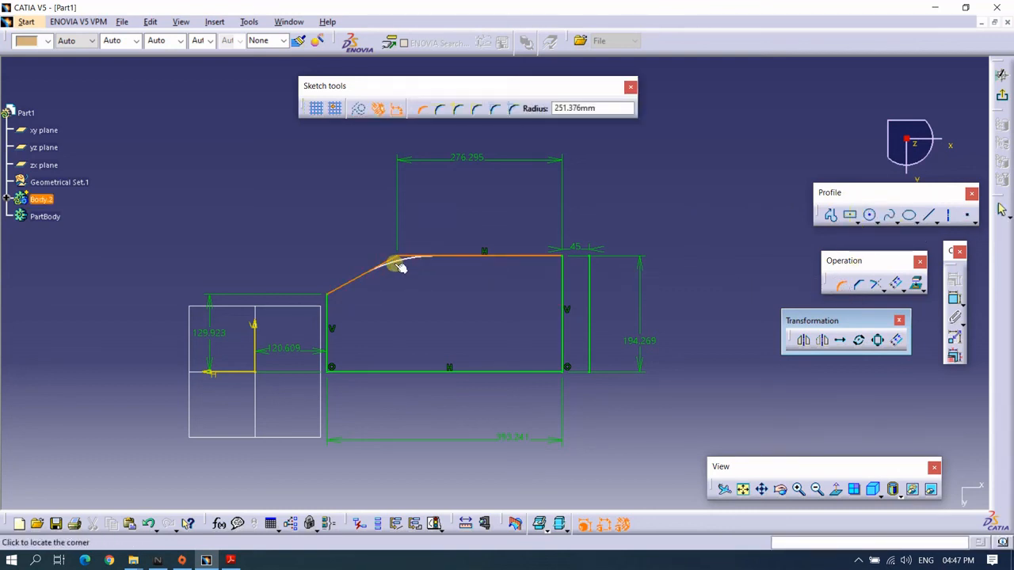
left_click(400, 267)
left_click(546, 310)
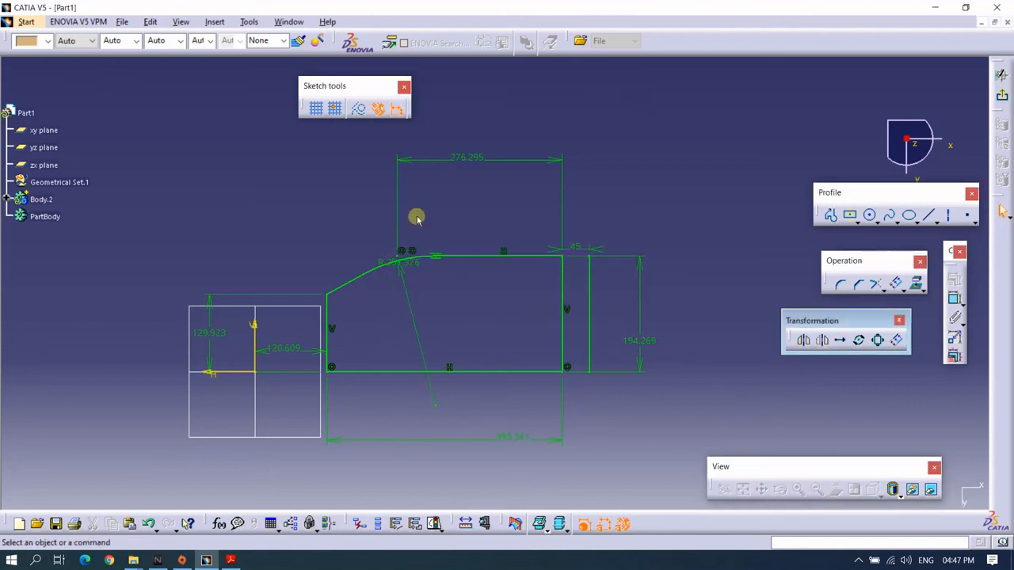
Offset the profile's upper edge outward with tangent propagation through the rounded corner and slanted edge, about 45 mm, one instance.
left_click(895, 340)
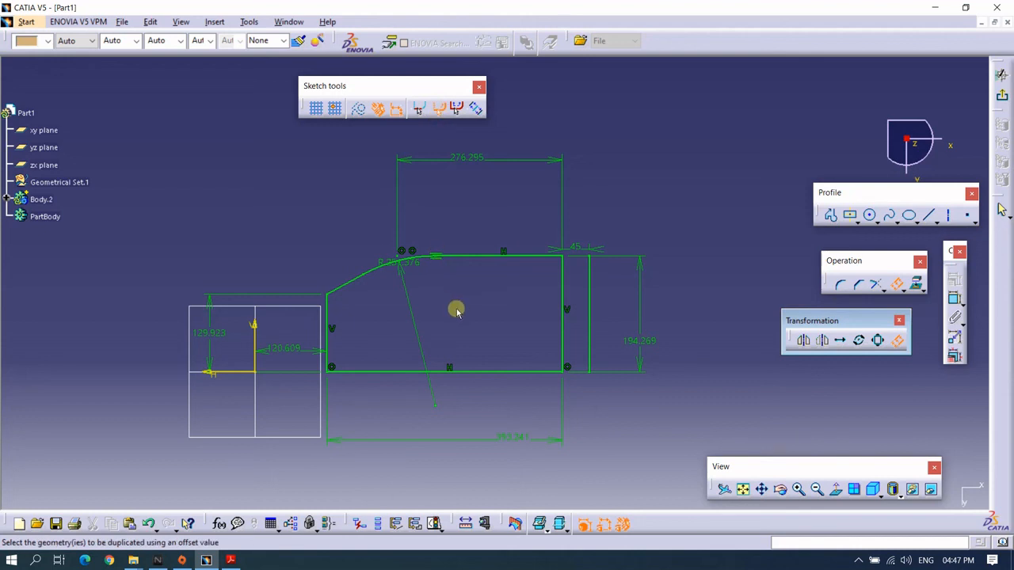
left_click(495, 260)
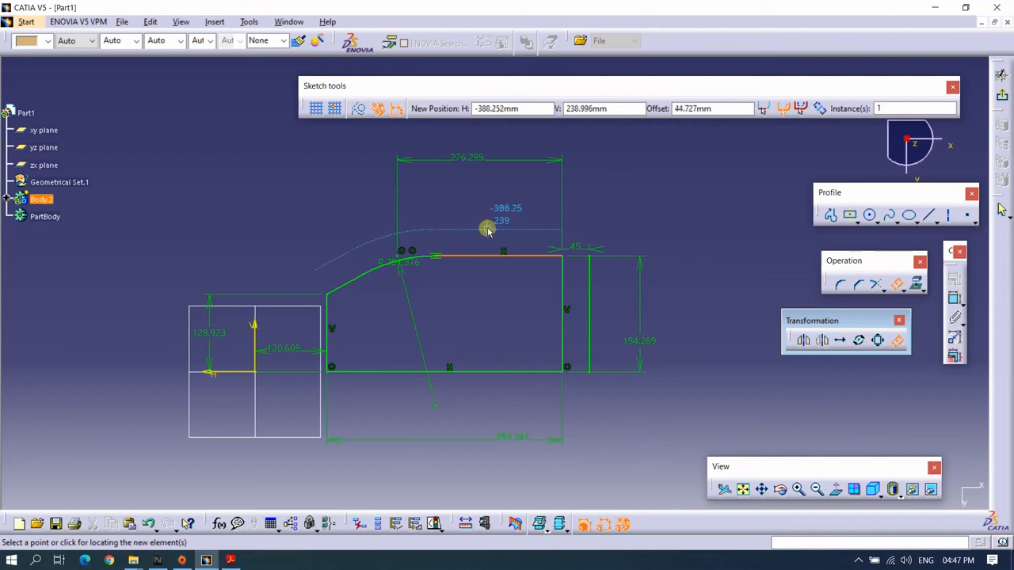
left_click(489, 235)
mouse_move(488, 241)
middle_mouse_down()
mouse_move(468, 251)
mouse_move(502, 235)
mouse_move(512, 214)
mouse_move(428, 287)
middle_mouse_up()
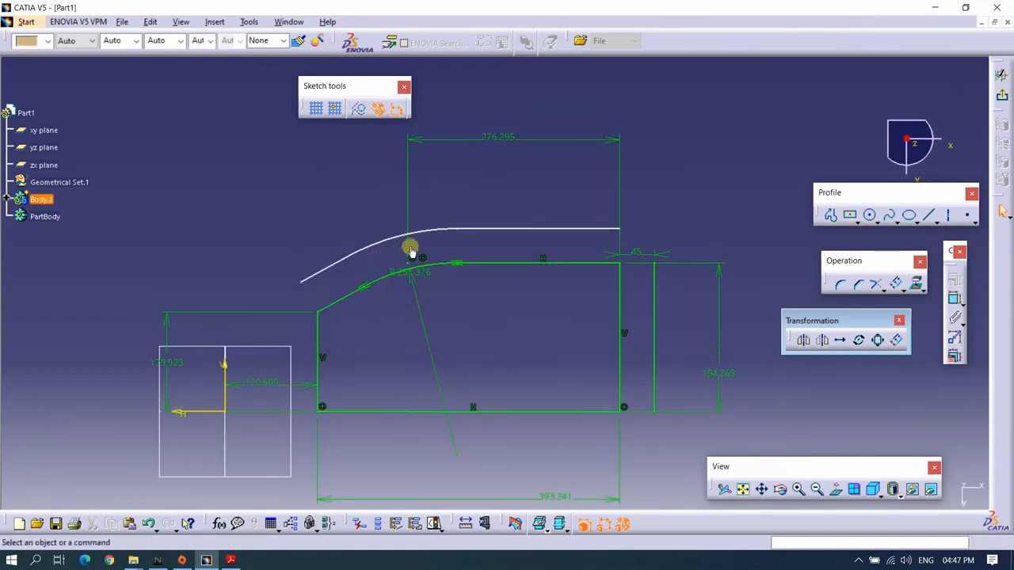
mouse_move(478, 236)
middle_mouse_down()
mouse_move(491, 238)
mouse_move(491, 270)
mouse_move(810, 401)
middle_mouse_up()
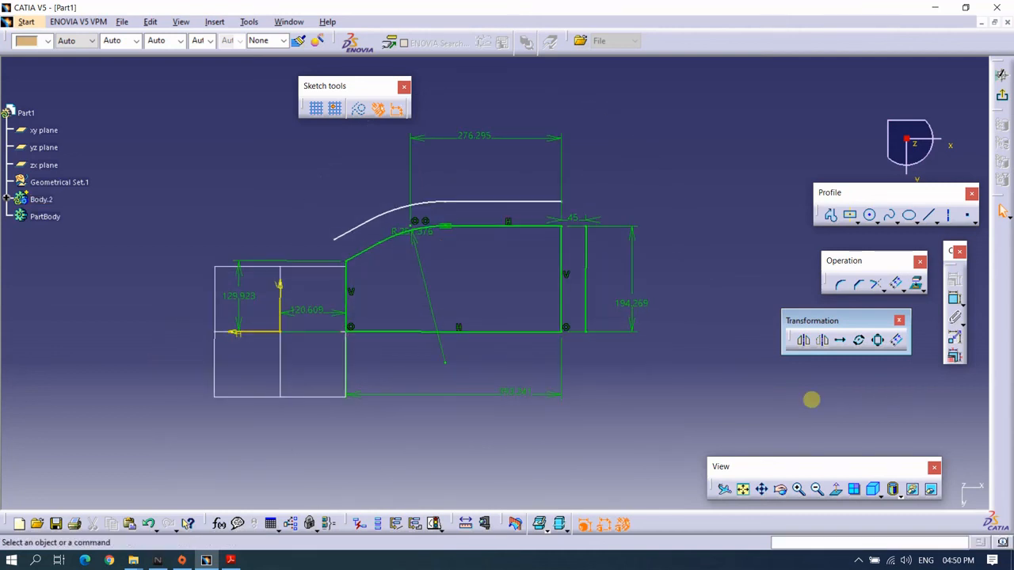
Offset the whole closed profile inward by about 36 mm as one instance with point propagation.
left_click(896, 340)
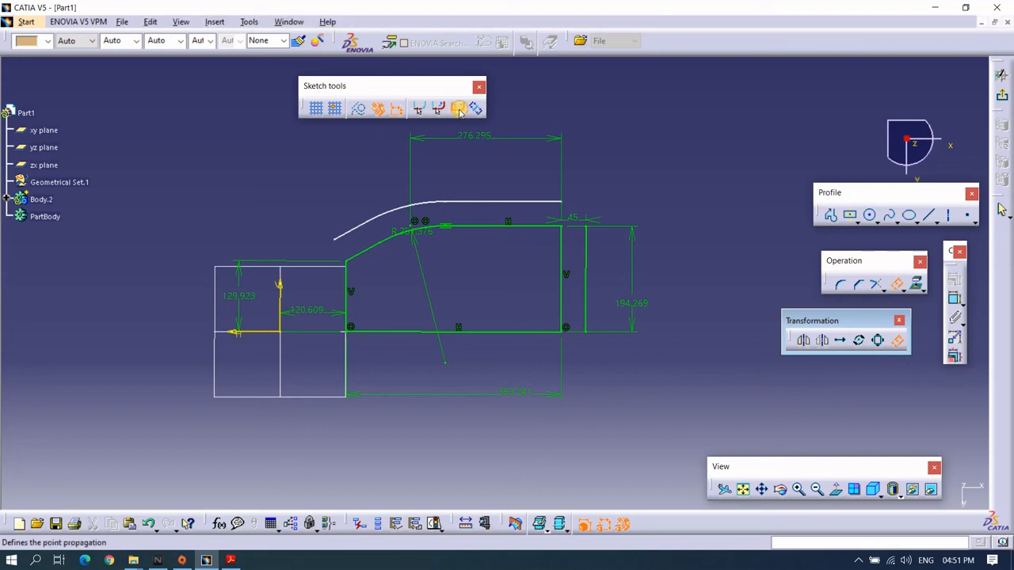
left_click(394, 332)
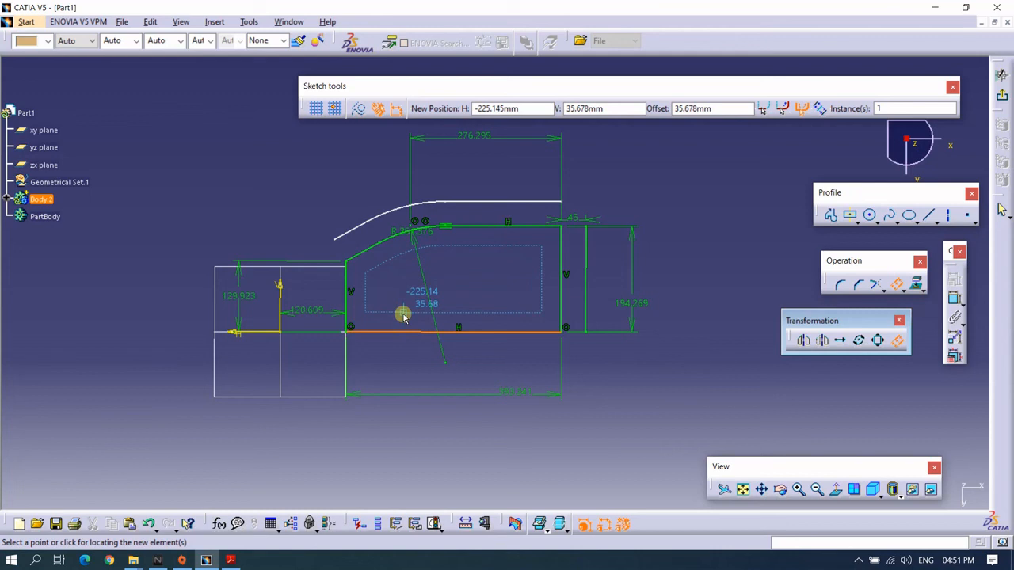
left_click(401, 313)
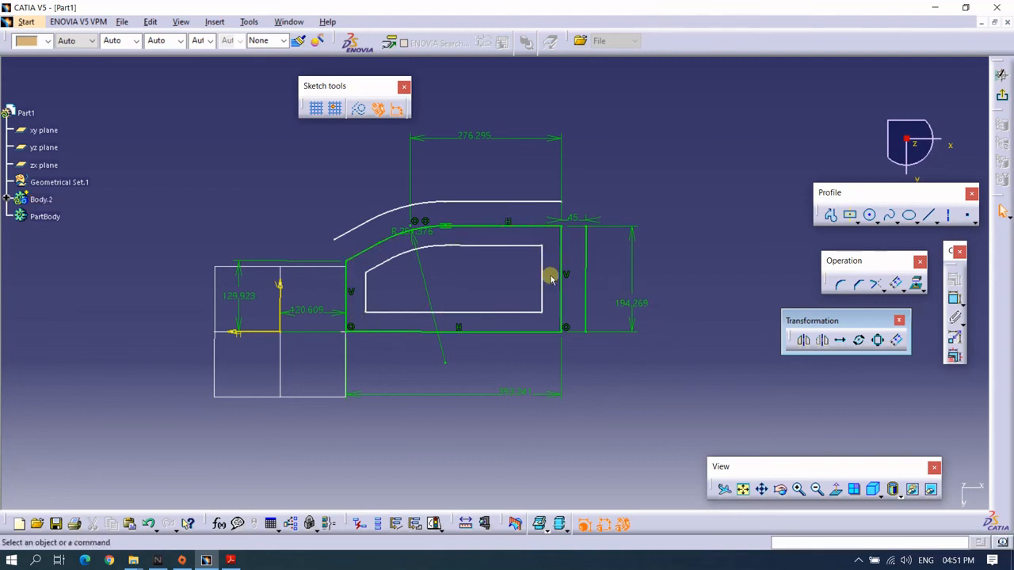
left_click(896, 340)
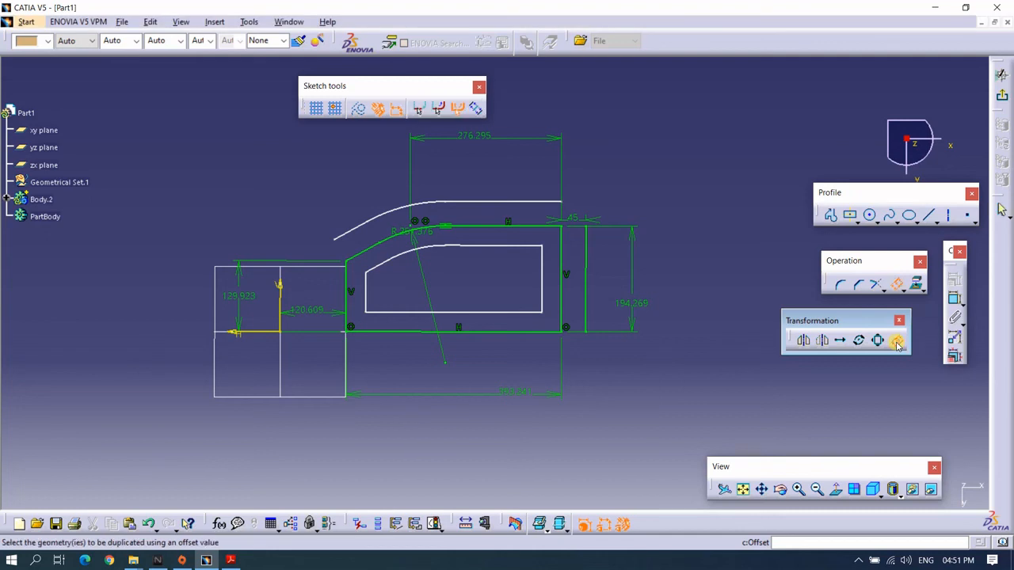
left_click(475, 111)
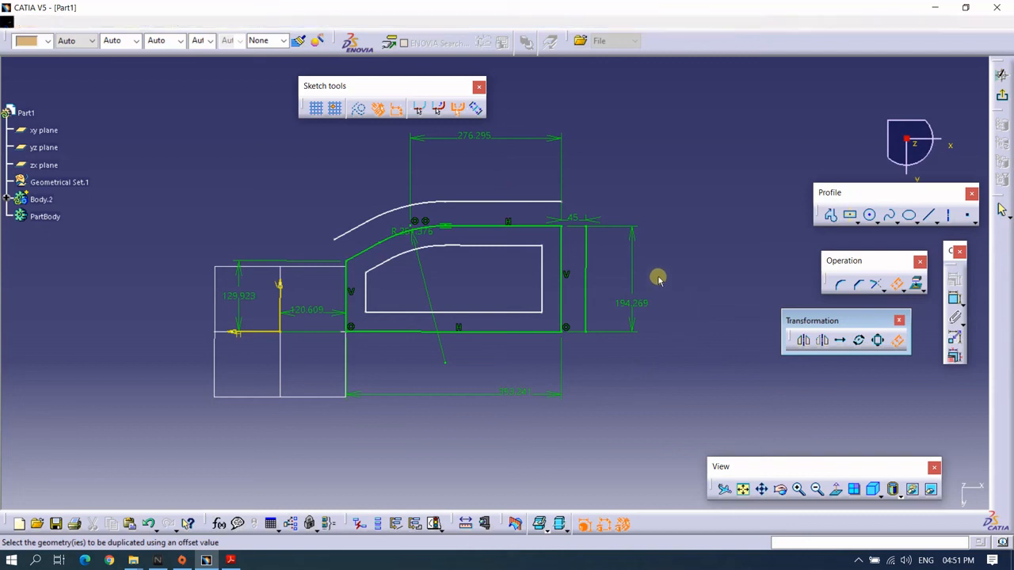
key("Escape")
Draw a large circle in the empty area below the closed profile.
mouse_move(674, 262)
middle_mouse_down()
mouse_move(638, 242)
mouse_move(640, 272)
mouse_move(724, 118)
middle_mouse_up()
left_click(869, 214)
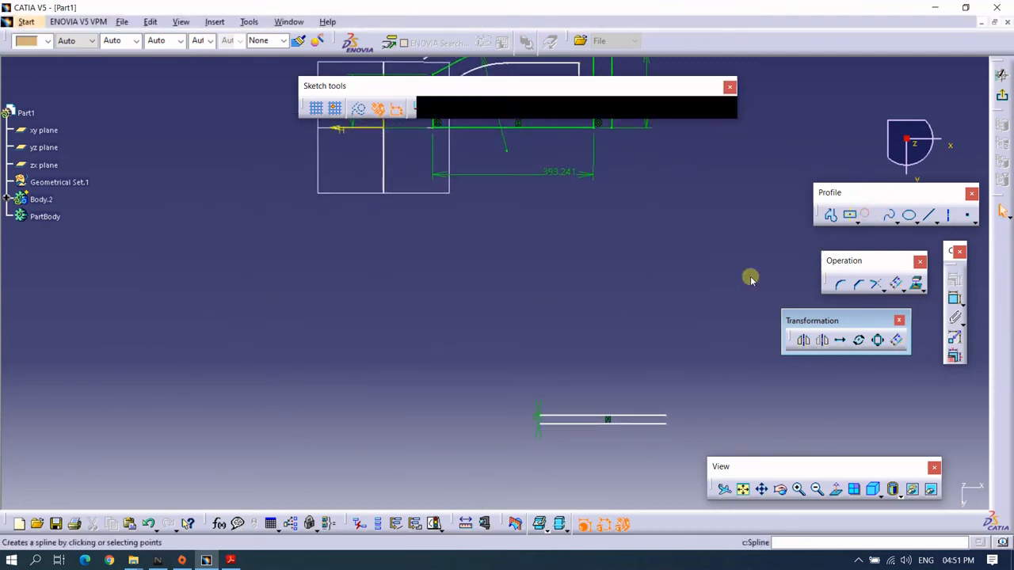
left_click(483, 311)
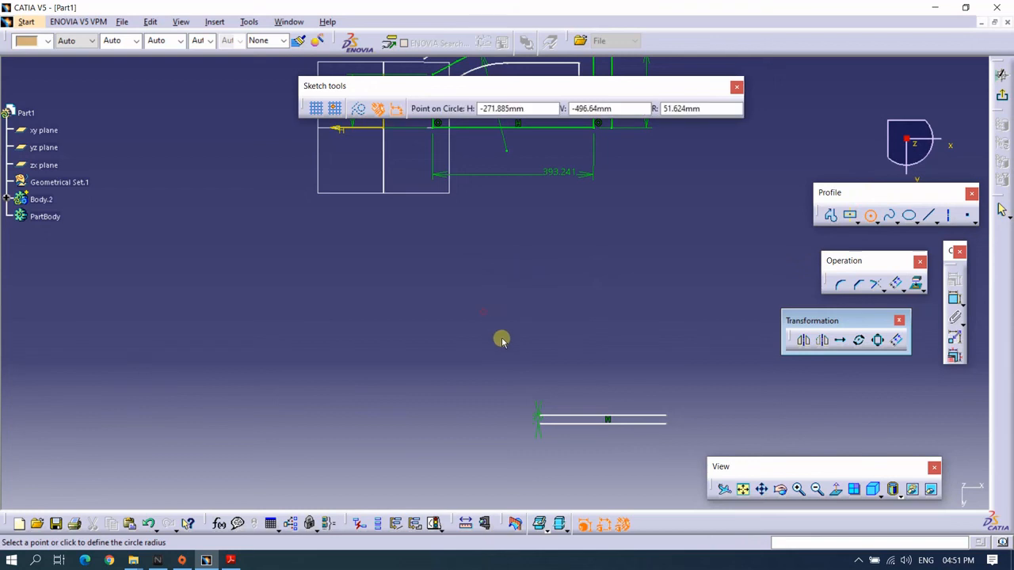
left_click(527, 385)
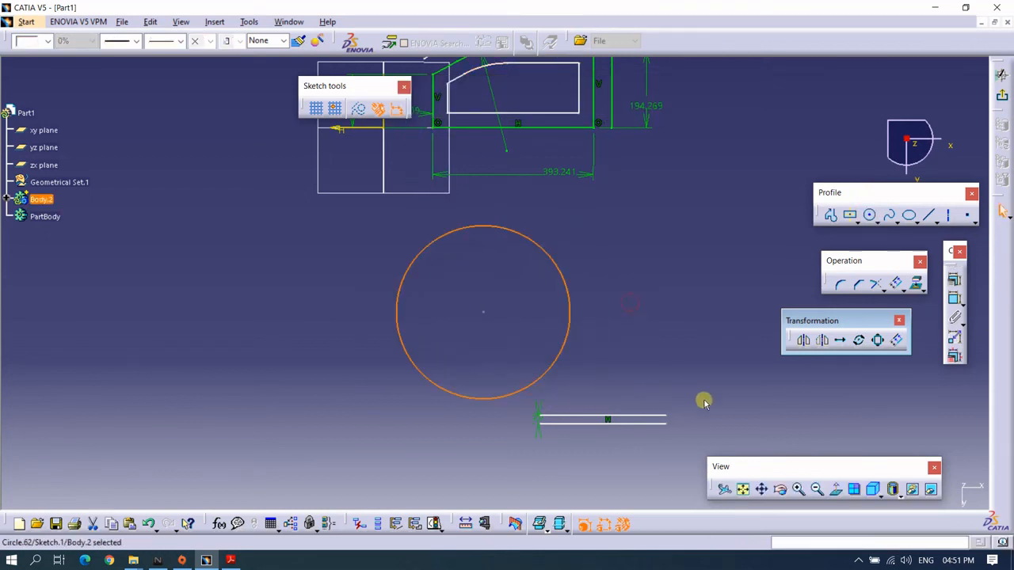
Delete the two parallel horizontal lines below the circle together with their constraints.
left_click_drag(704, 402, 475, 470)
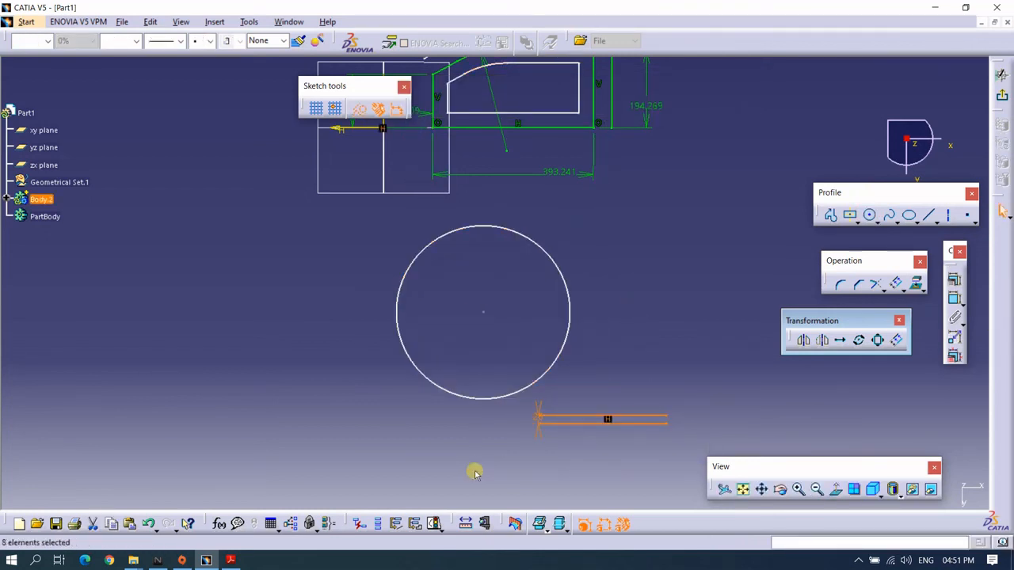
key("Delete")
mouse_move(685, 308)
middle_mouse_down()
mouse_move(668, 287)
mouse_move(686, 301)
mouse_move(682, 290)
middle_mouse_up()
Offset the circle both inward and outward by the same distance in one operation, using Both Side Offset with one instance.
left_click(897, 341)
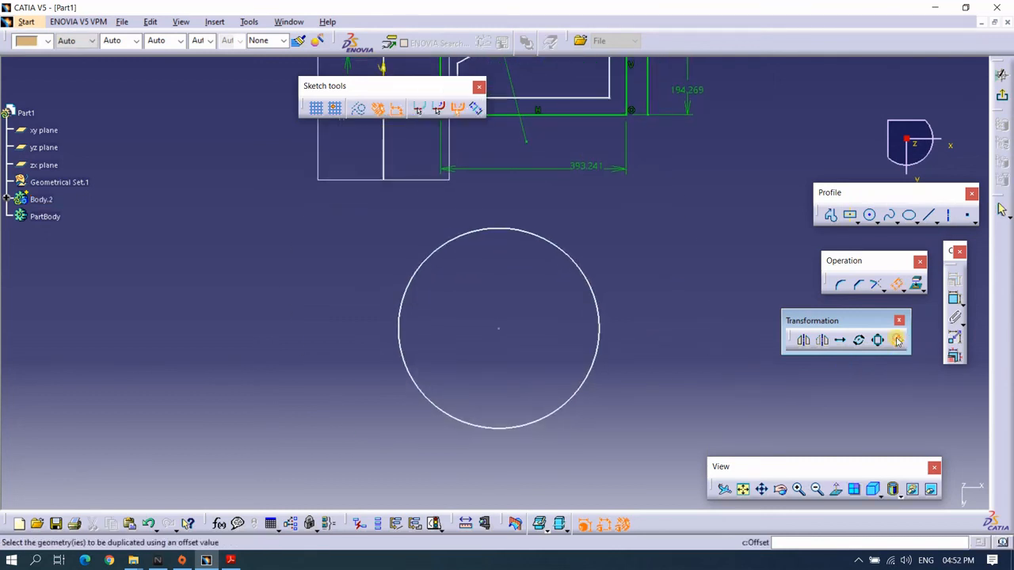
left_click(478, 110)
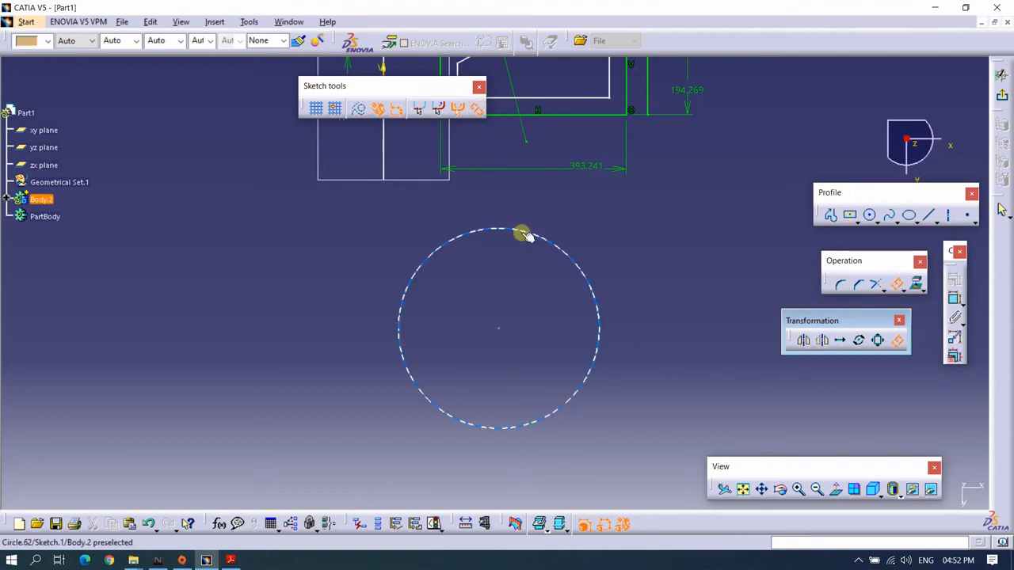
left_click(519, 232)
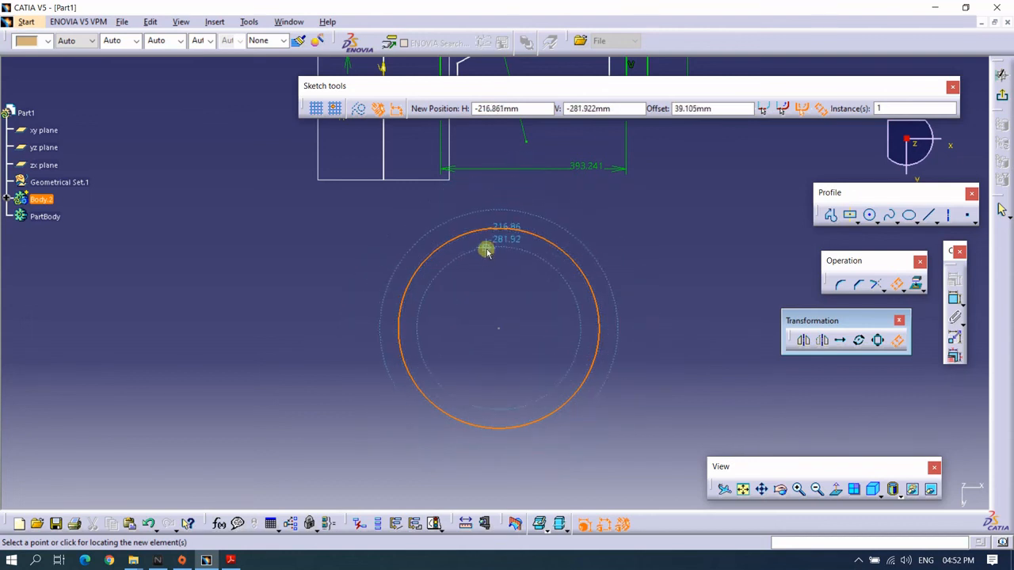
left_click(482, 261)
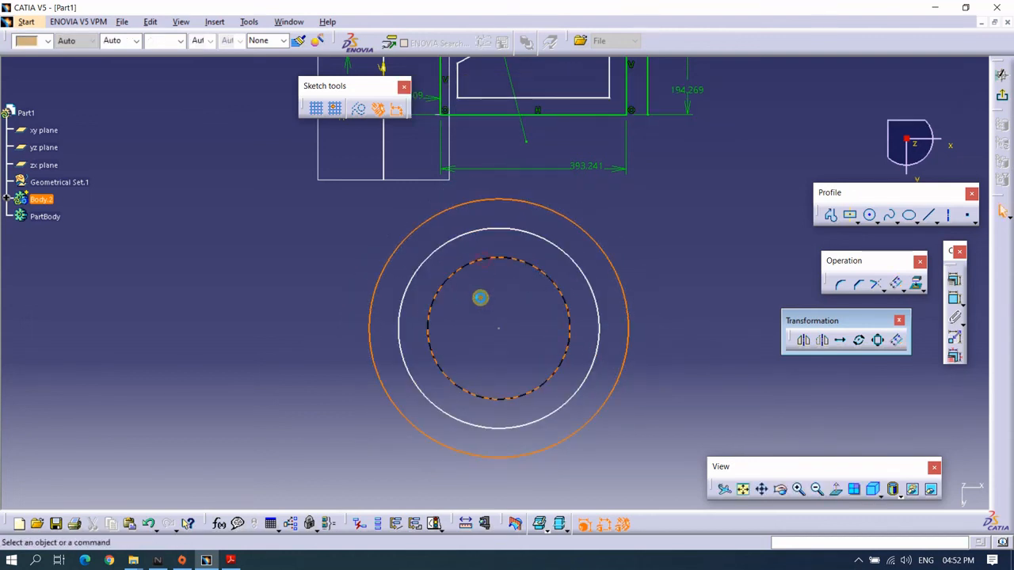
mouse_move(480, 296)
middle_mouse_down()
mouse_move(482, 312)
mouse_move(452, 242)
middle_mouse_up()
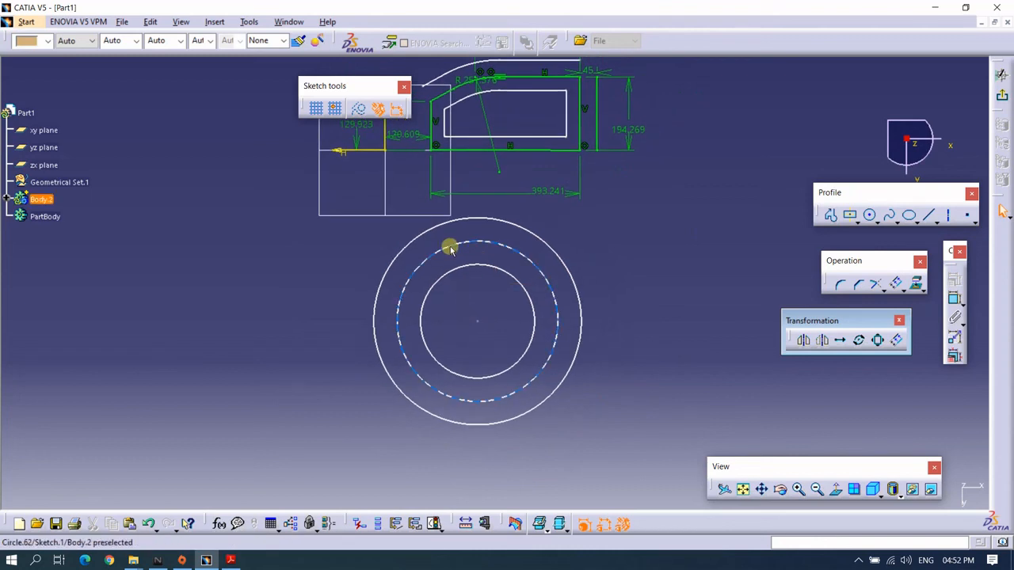
left_click(449, 244)
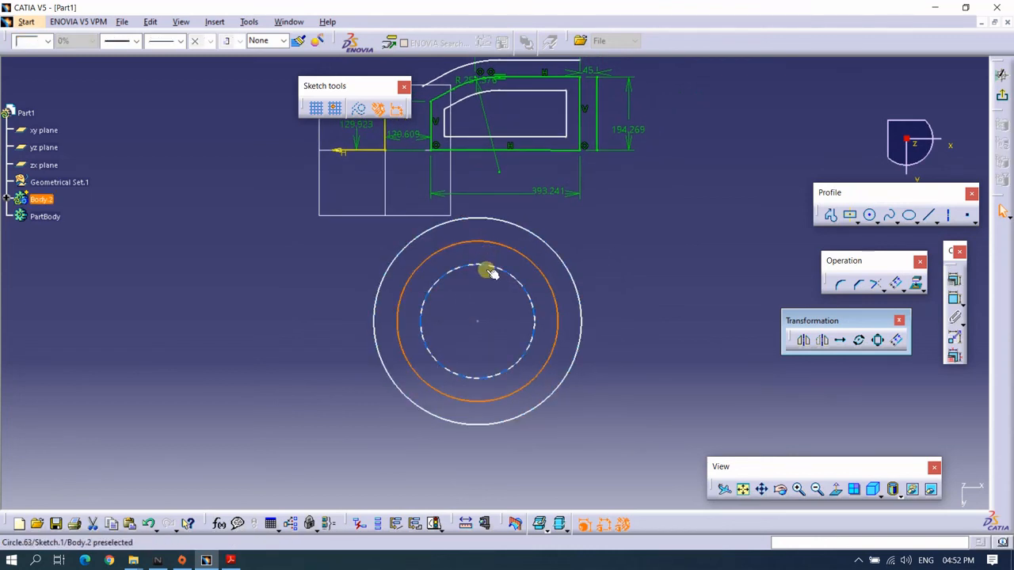
left_click(567, 221)
mouse_move(597, 243)
middle_mouse_down()
mouse_move(454, 291)
mouse_move(457, 306)
mouse_move(559, 329)
middle_mouse_up()
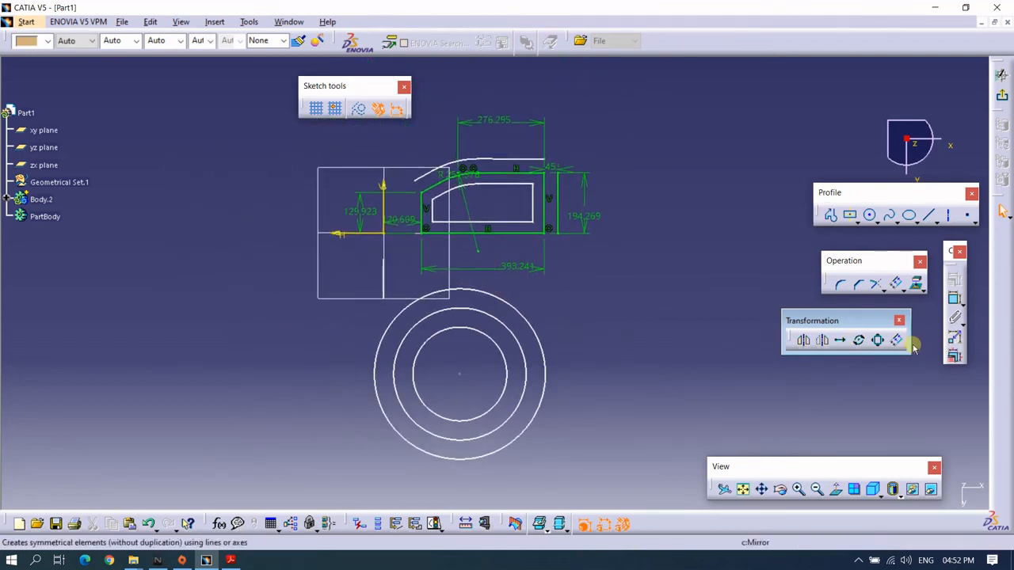
left_click(896, 340)
mouse_move(549, 288)
middle_mouse_down()
mouse_move(414, 290)
mouse_move(480, 287)
middle_mouse_up()
key("Escape")
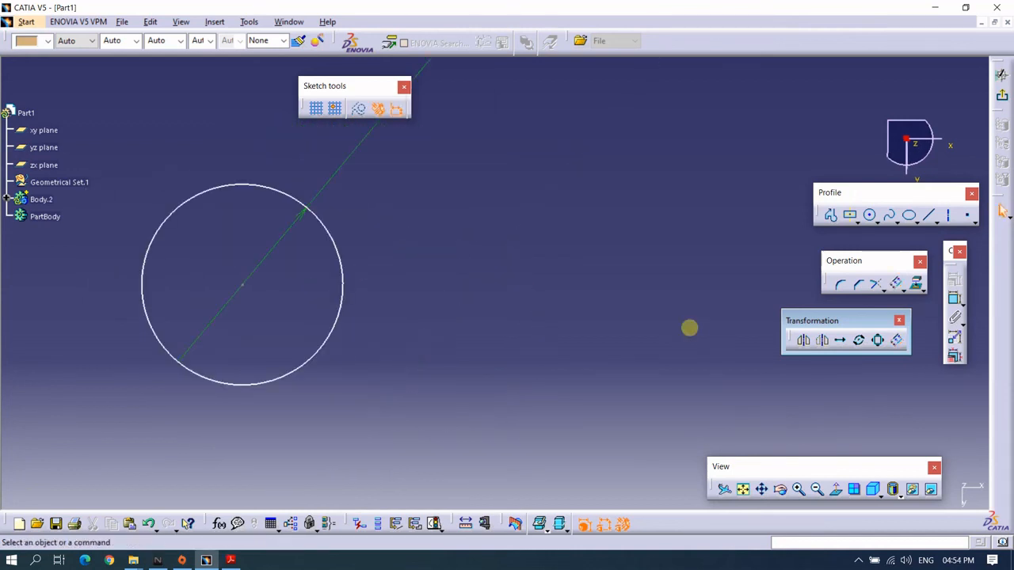
Offset the 50 mm diameter circle outward as five equally spaced concentric instances.
middle_click_drag(397, 287, 655, 341)
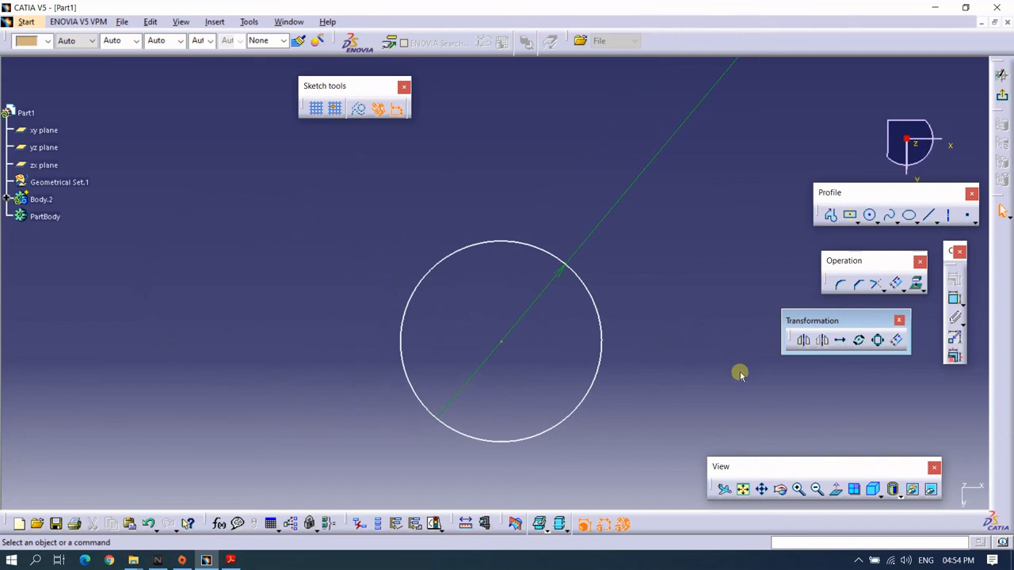
middle_click_drag(739, 375, 726, 353)
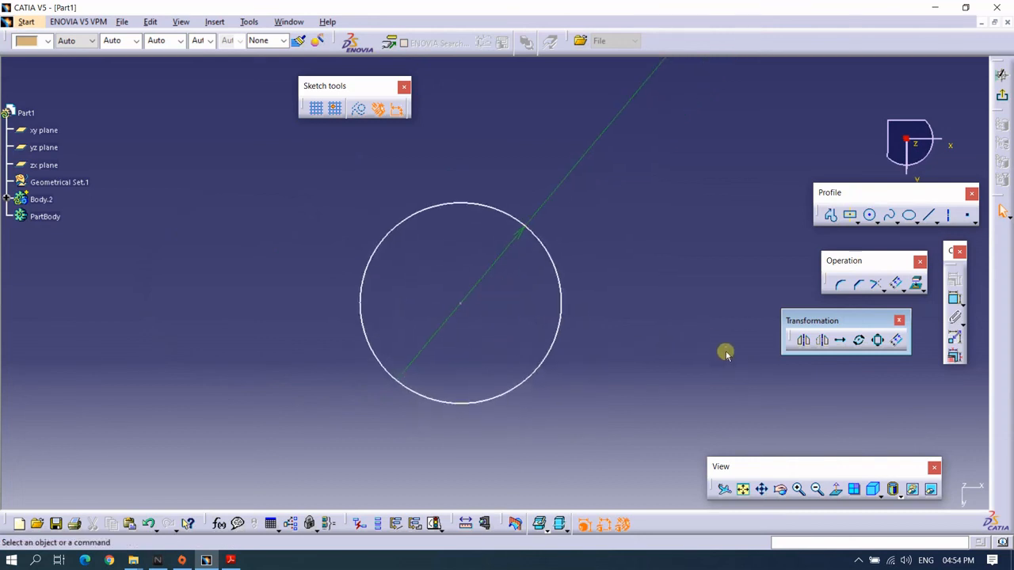
left_click(897, 341)
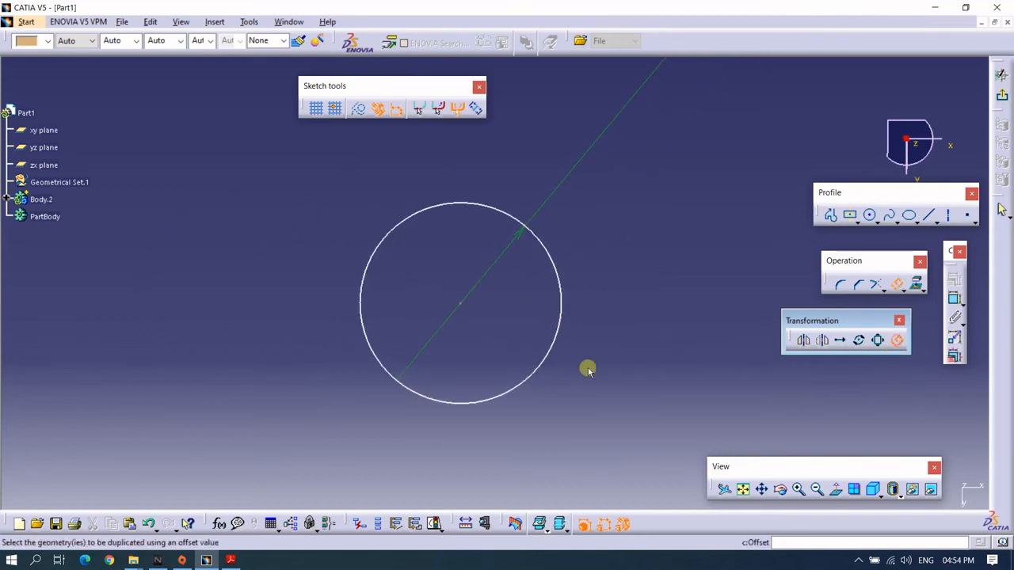
left_click(446, 209)
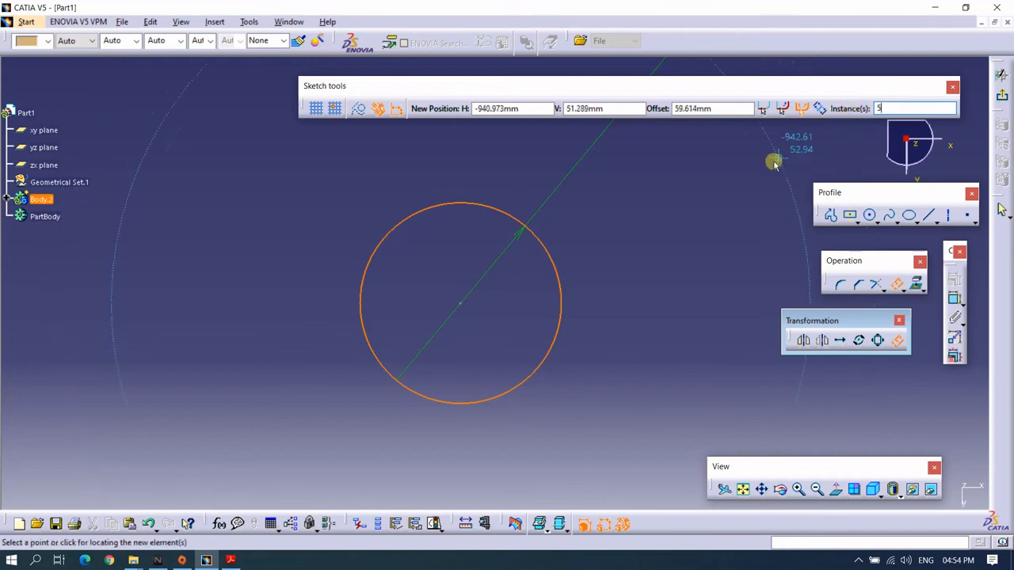
middle_click_drag(602, 257, 581, 332)
left_click(554, 295)
middle_click_drag(554, 296, 689, 217)
left_click(690, 217)
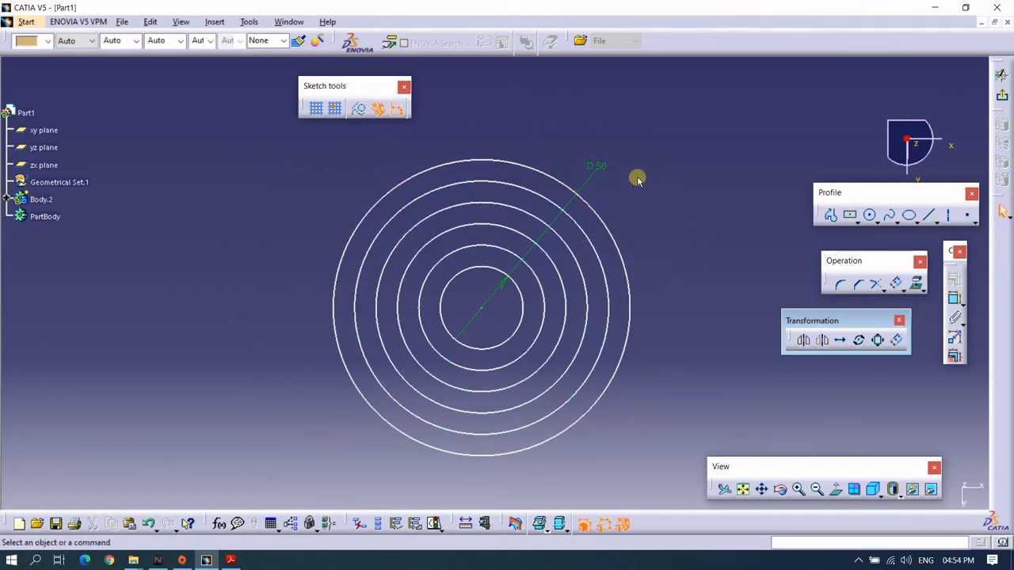
mouse_move(638, 177)
middle_mouse_down()
mouse_move(638, 163)
mouse_move(628, 173)
mouse_move(641, 194)
middle_mouse_up()
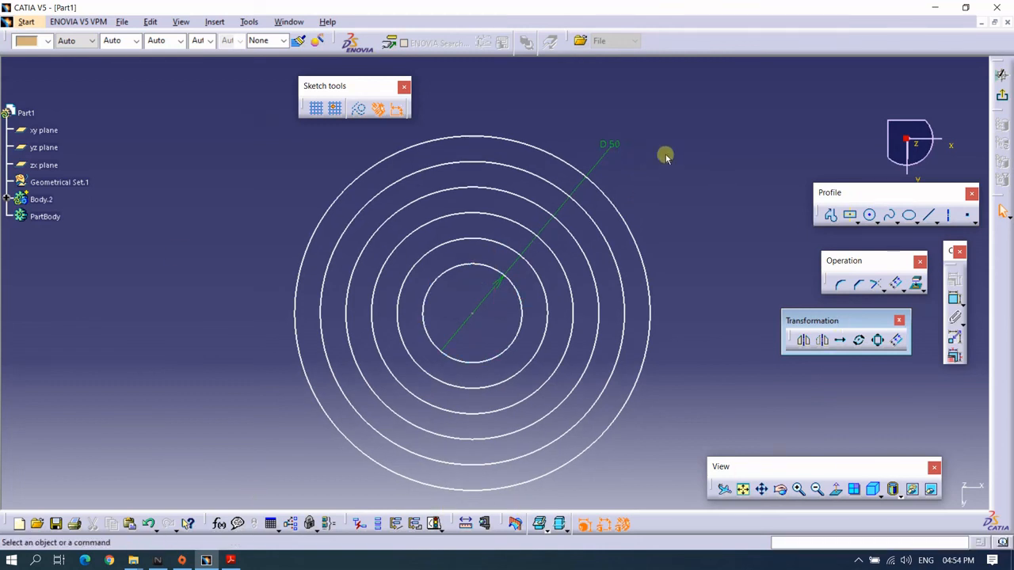